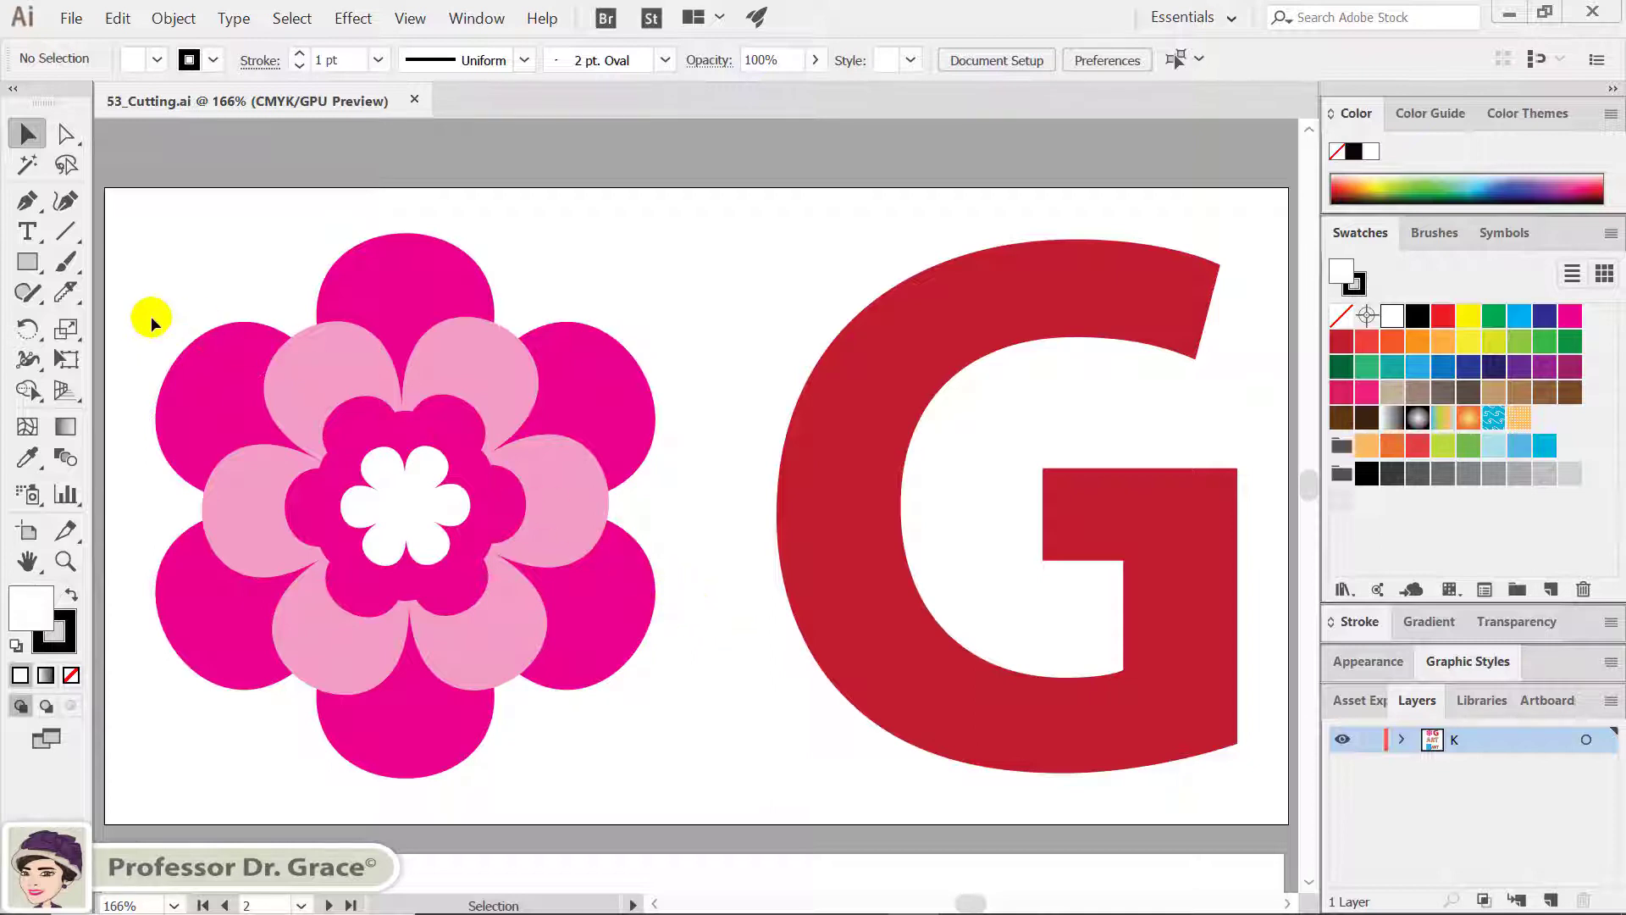
Step: Tear off the Eraser, Scissors and Knife tool group into a floating panel
{"action": "left_click", "coordinate": [68, 293]}
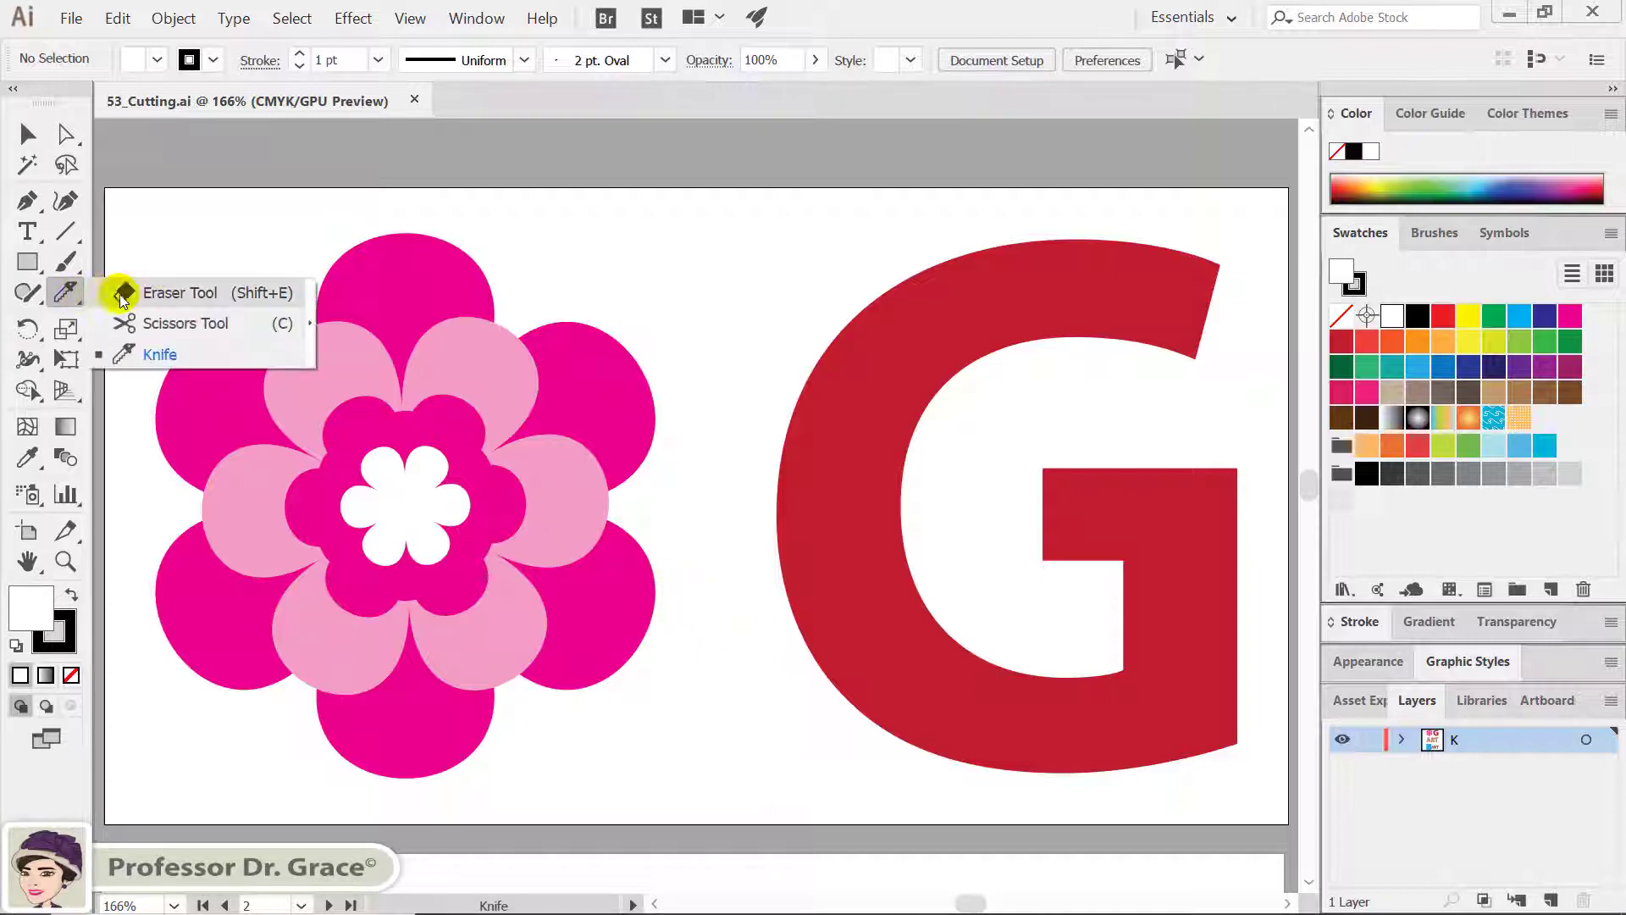
{"action": "left_click", "coordinate": [311, 312]}
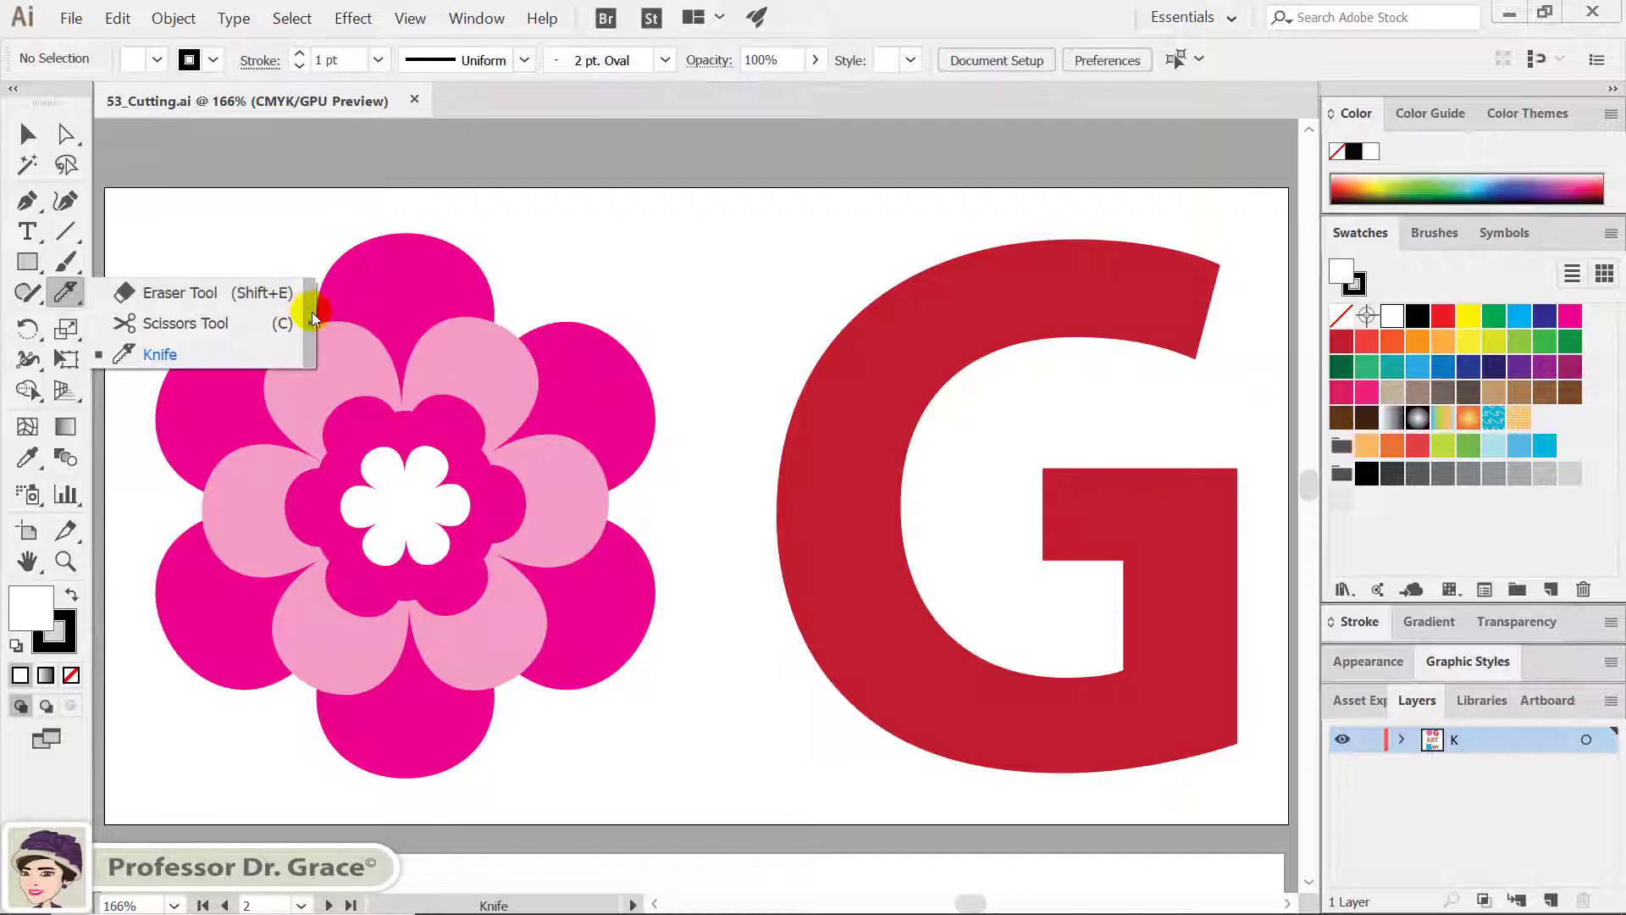
{"action": "mouse_move", "coordinate": [312, 312]}
{"action": "left_mouse_down"}
{"action": "mouse_move", "coordinate": [705, 228]}
{"action": "mouse_move", "coordinate": [690, 220]}
{"action": "left_mouse_up"}
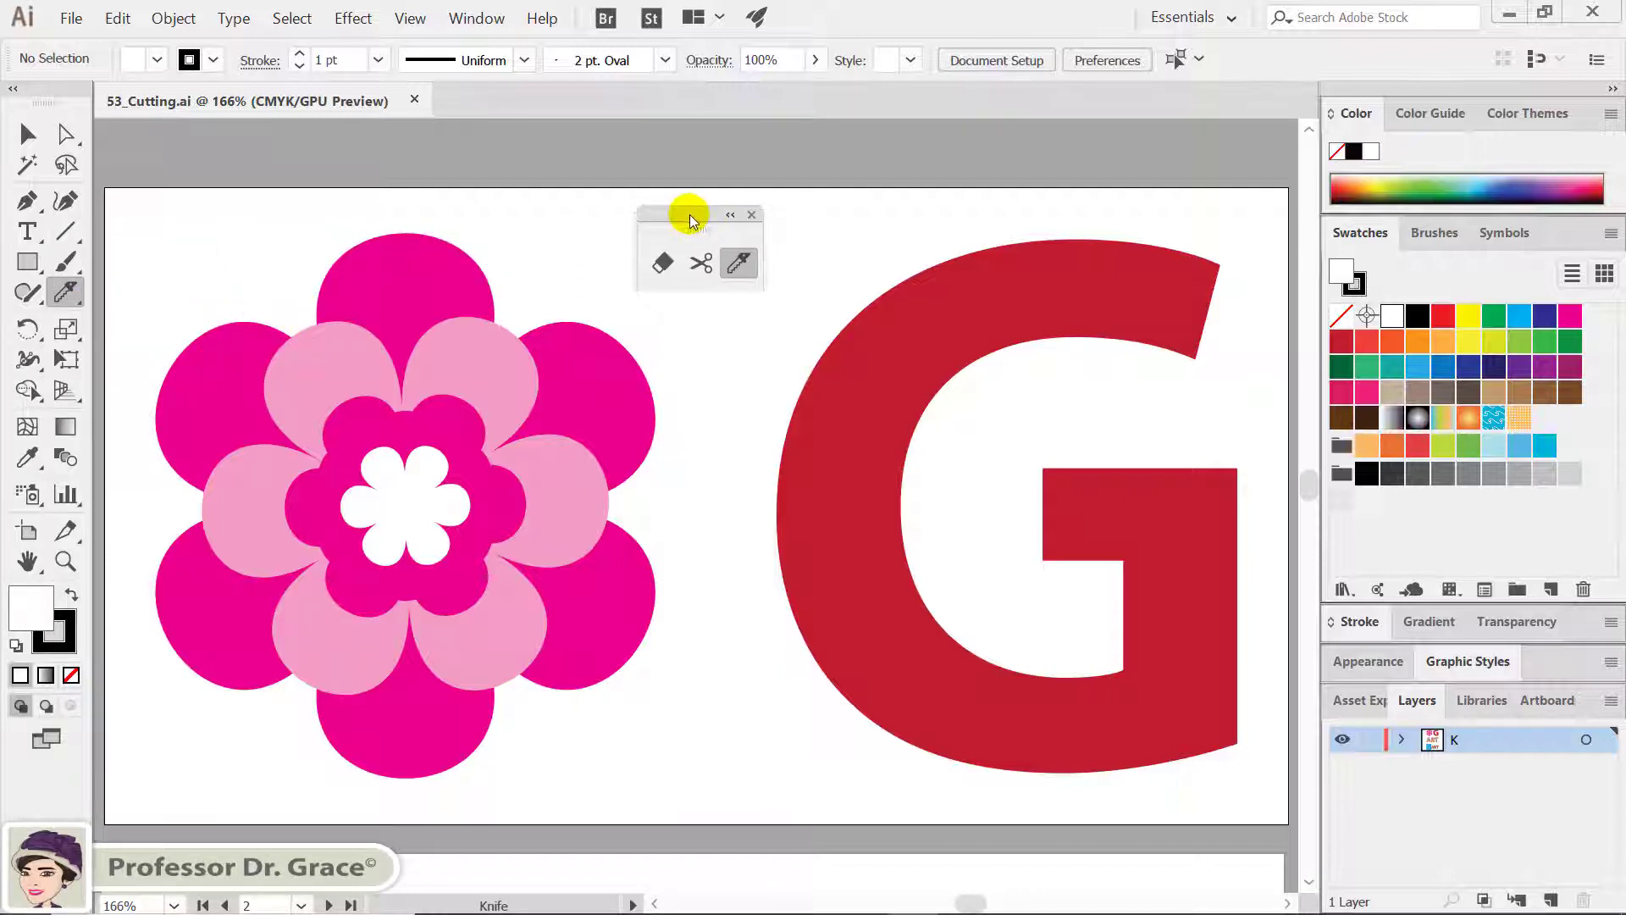
Step: Select the Eraser tool and resize its brush diameter with the [ and ] keys
{"action": "left_click", "coordinate": [664, 265]}
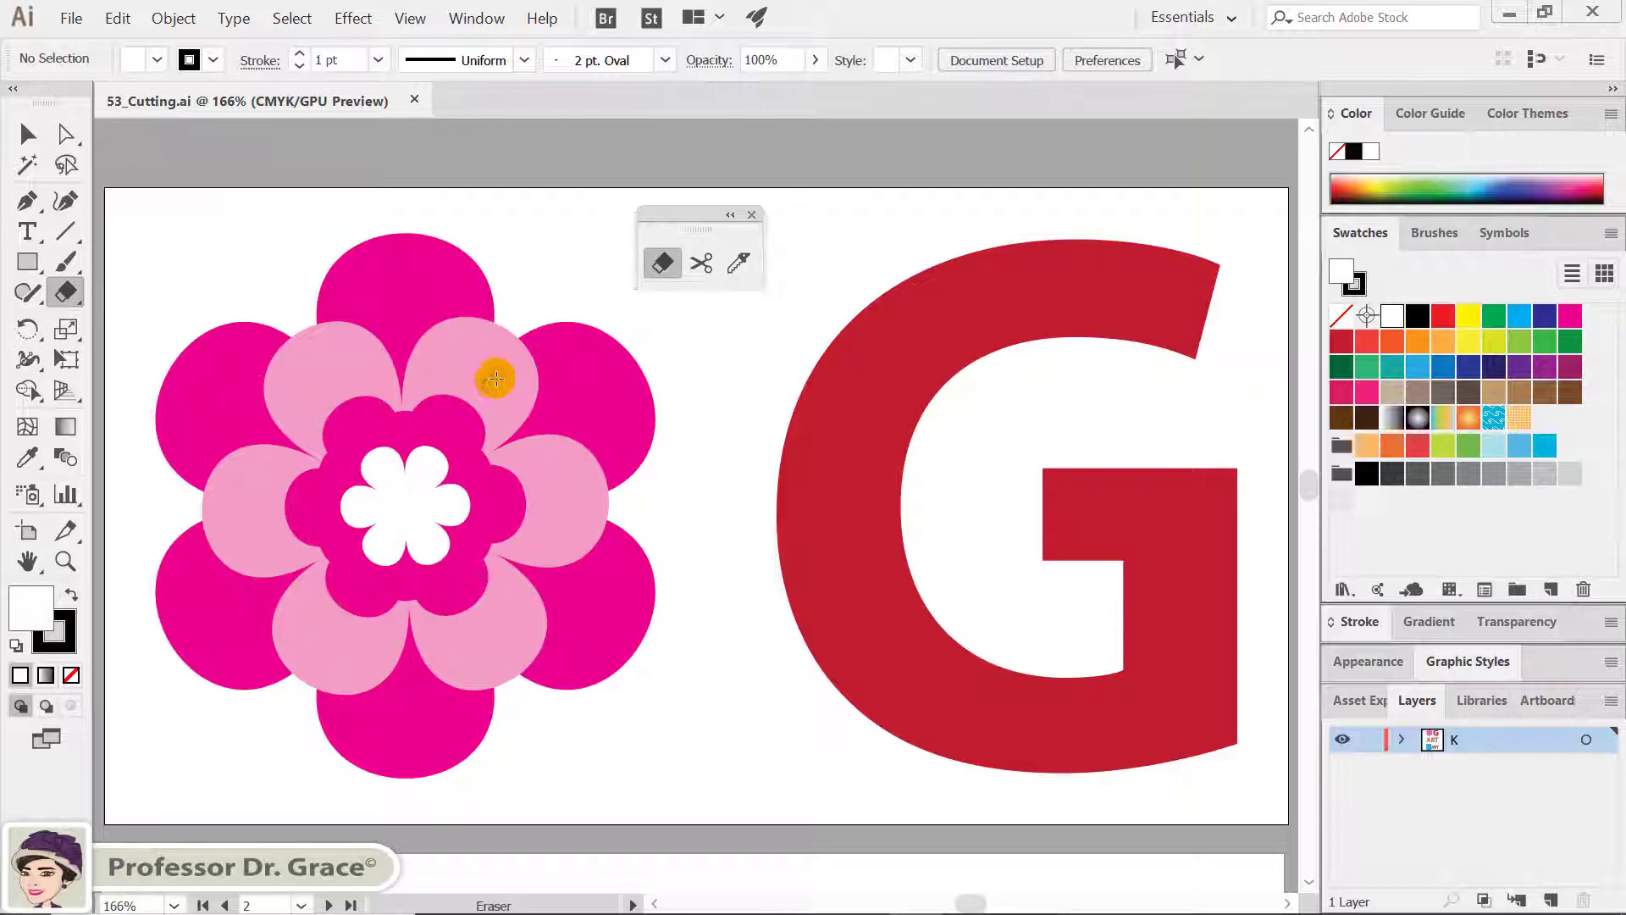
{"action": "key", "text": "bracketleft"}
{"action": "key", "text": "bracketright"}
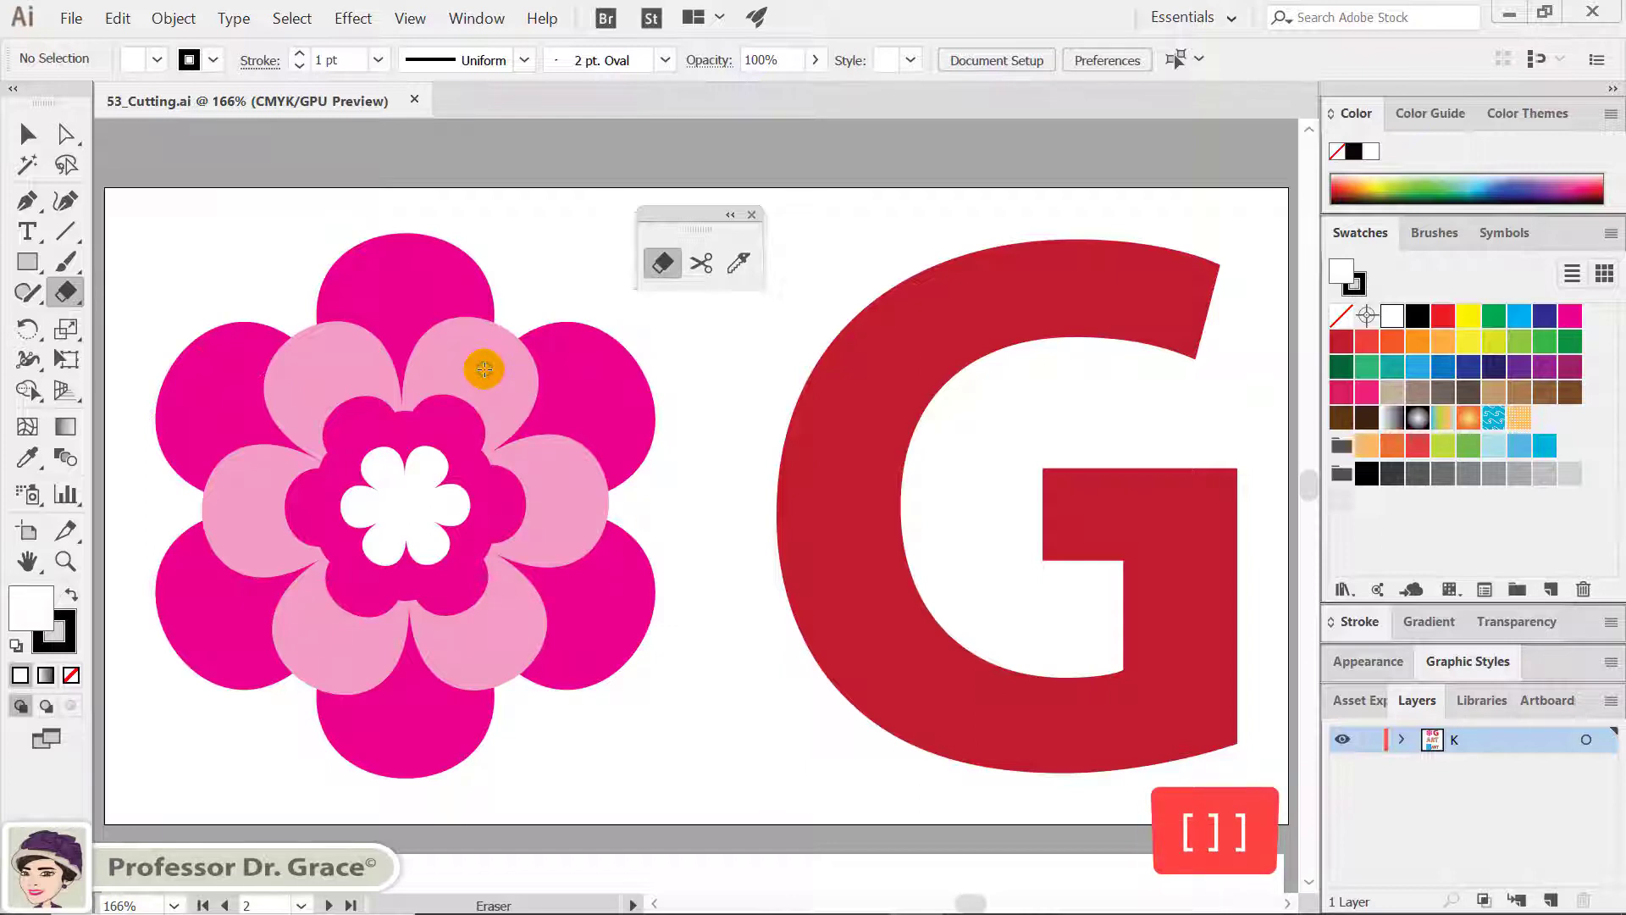
{"action": "key", "text": "bracketleft"}
{"action": "left_click_drag", "start_coordinate": [472, 391], "coordinate": [476, 409]}
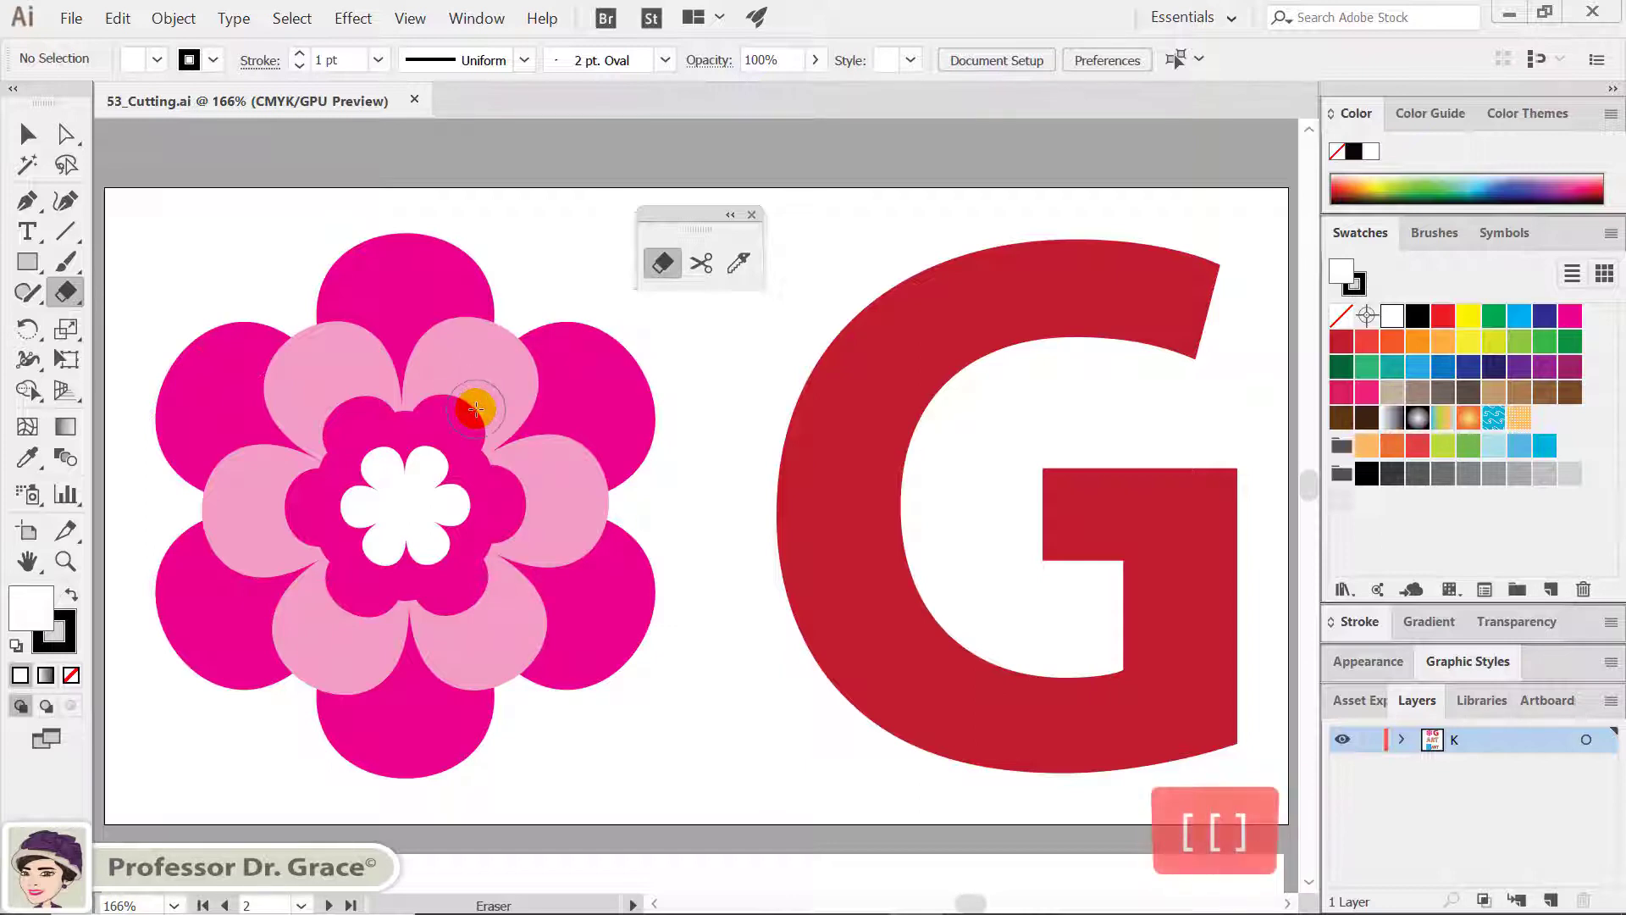
{"action": "key", "text": "bracketright"}
{"action": "key", "text": "bracketleft"}
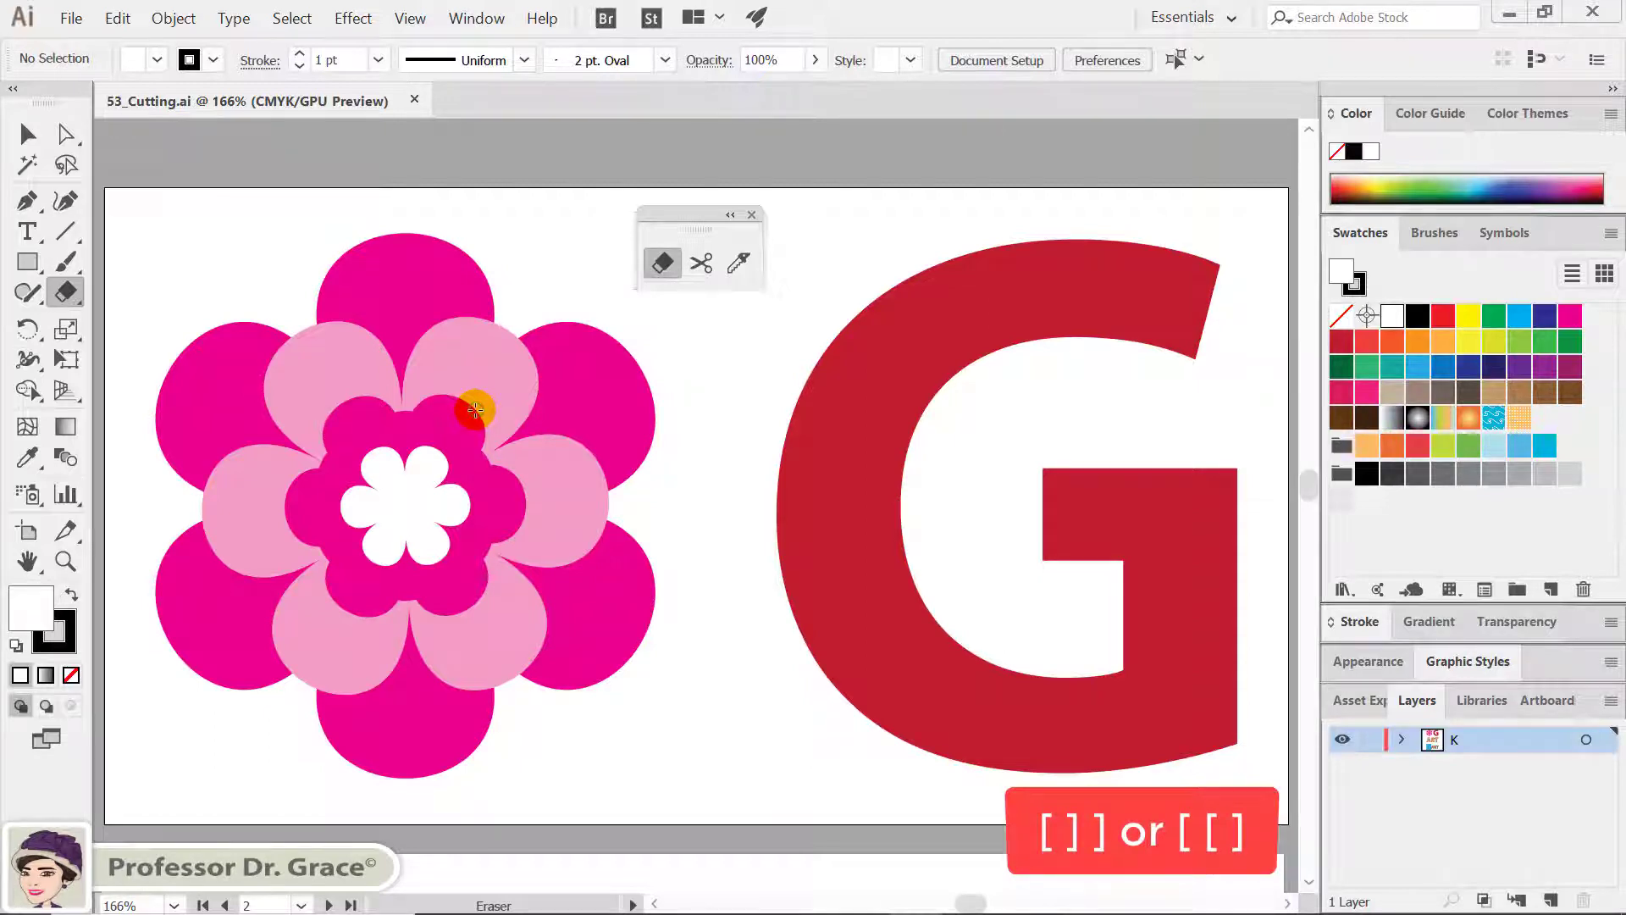
{"action": "left_click_drag", "start_coordinate": [475, 410], "coordinate": [646, 335]}
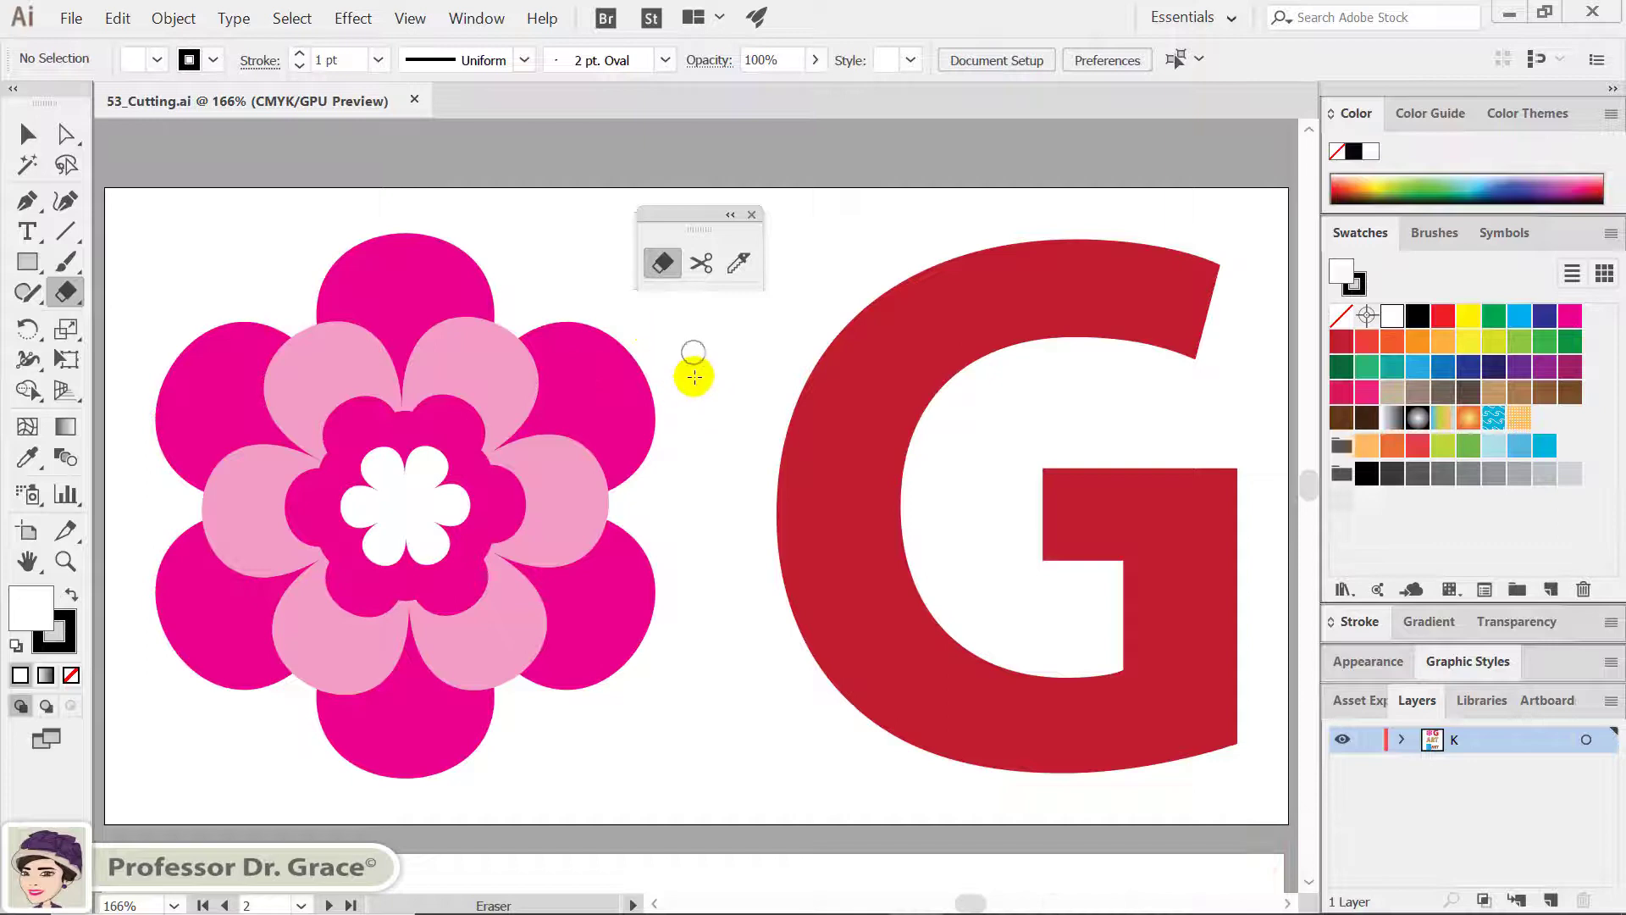
Step: Erase bites along the right and bottom magenta petal edges, resizing the brush as needed
{"action": "mouse_move", "coordinate": [677, 362]}
{"action": "left_mouse_down"}
{"action": "mouse_move", "coordinate": [598, 323]}
{"action": "mouse_move", "coordinate": [666, 421]}
{"action": "mouse_move", "coordinate": [665, 457]}
{"action": "left_mouse_up"}
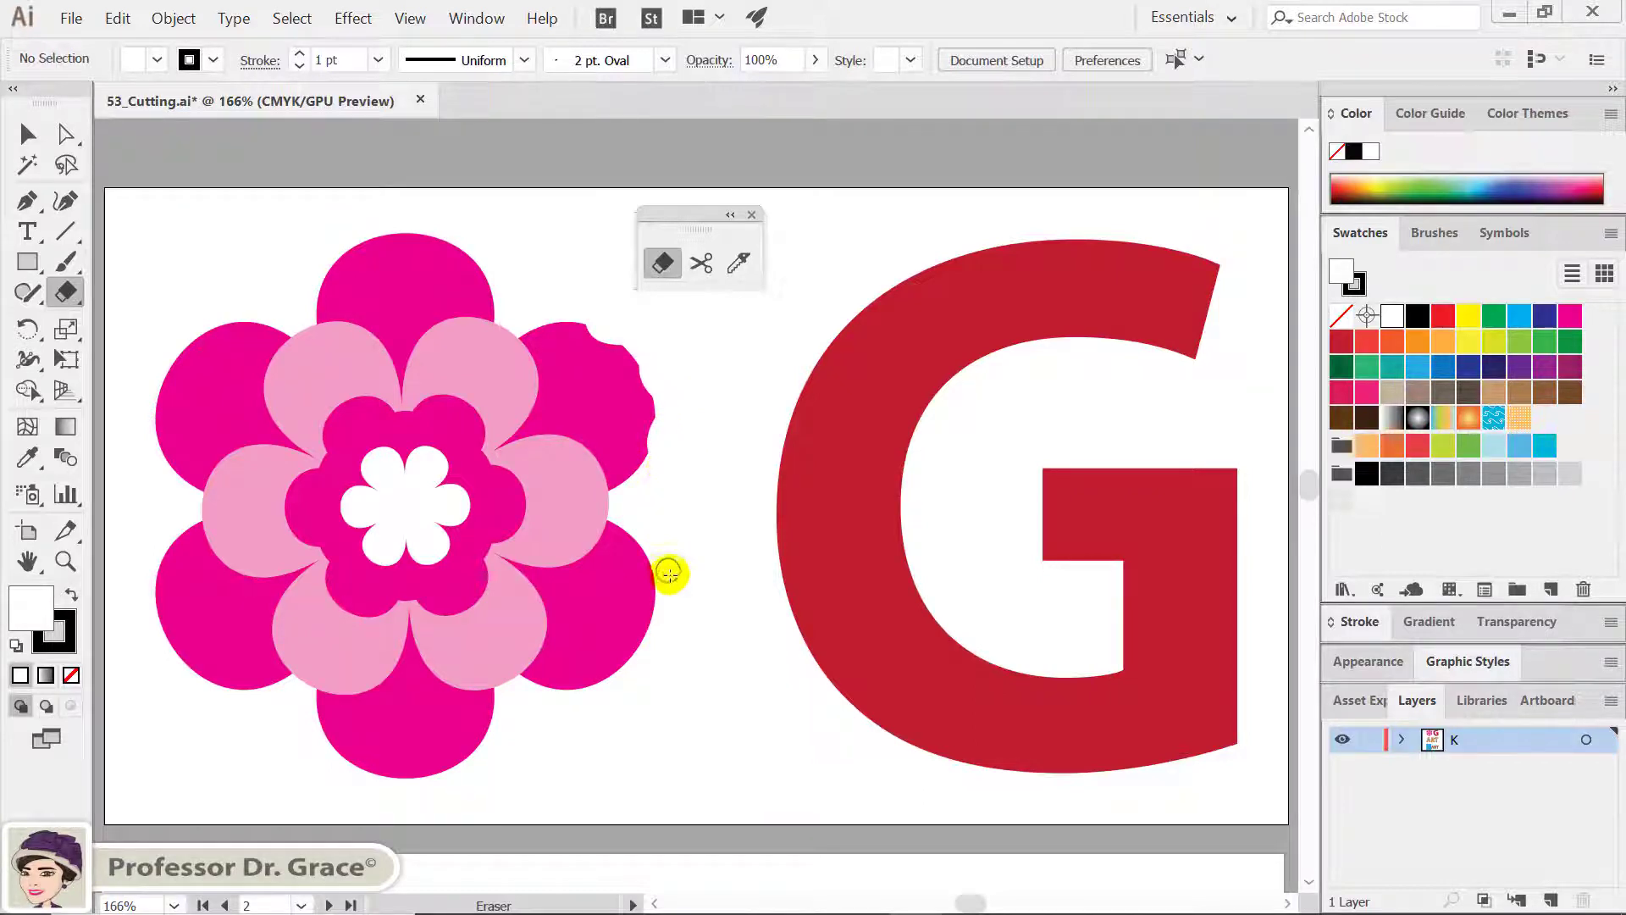
{"action": "mouse_move", "coordinate": [665, 601]}
{"action": "left_mouse_down"}
{"action": "mouse_move", "coordinate": [388, 786]}
{"action": "mouse_move", "coordinate": [261, 737]}
{"action": "mouse_move", "coordinate": [156, 635]}
{"action": "mouse_move", "coordinate": [181, 484]}
{"action": "mouse_move", "coordinate": [160, 411]}
{"action": "mouse_move", "coordinate": [169, 352]}
{"action": "mouse_move", "coordinate": [367, 235]}
{"action": "mouse_move", "coordinate": [453, 240]}
{"action": "mouse_move", "coordinate": [496, 275]}
{"action": "left_mouse_up"}
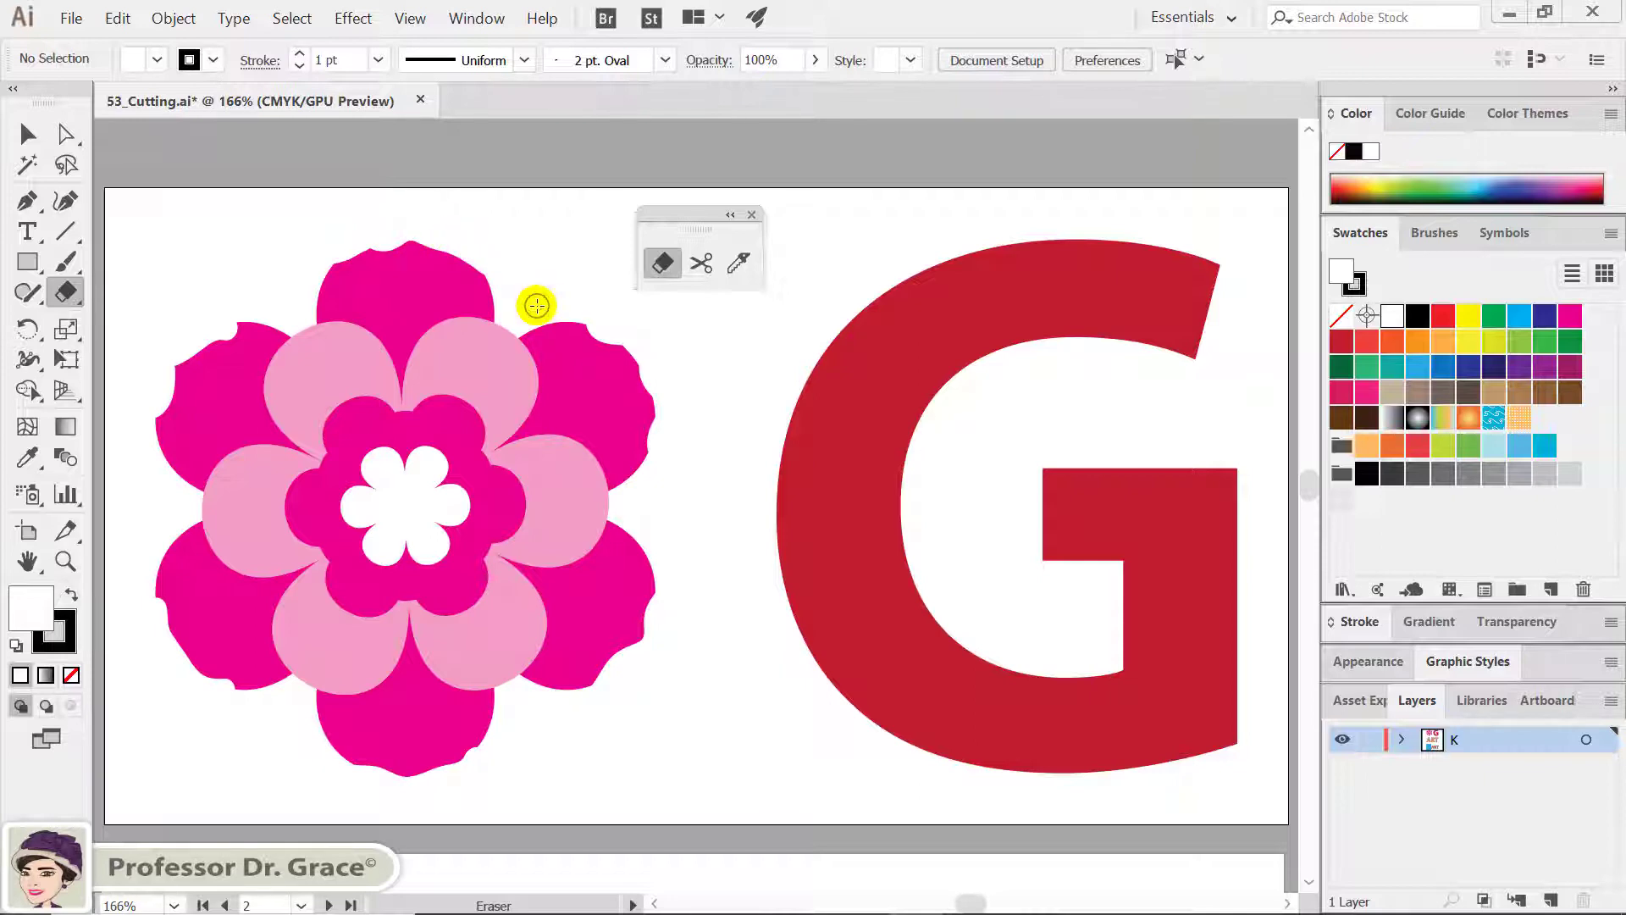
{"action": "key", "text": "bracketleft"}
{"action": "key", "text": "bracketleft"}
{"action": "key", "text": "bracketright"}
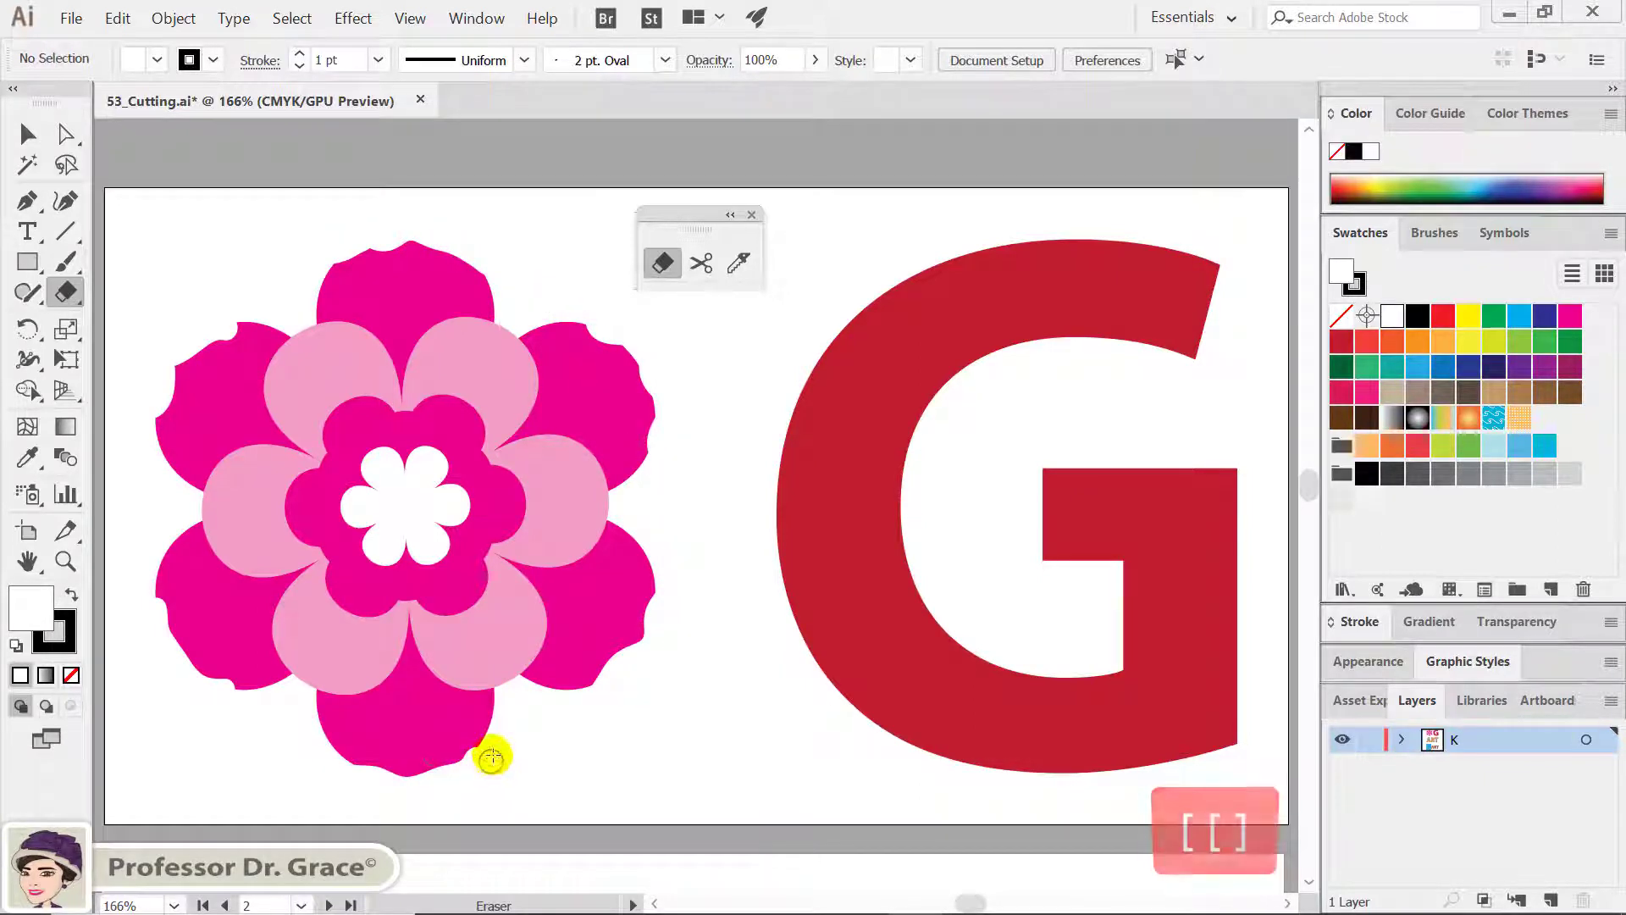
{"action": "left_click_drag", "start_coordinate": [492, 756], "coordinate": [487, 749]}
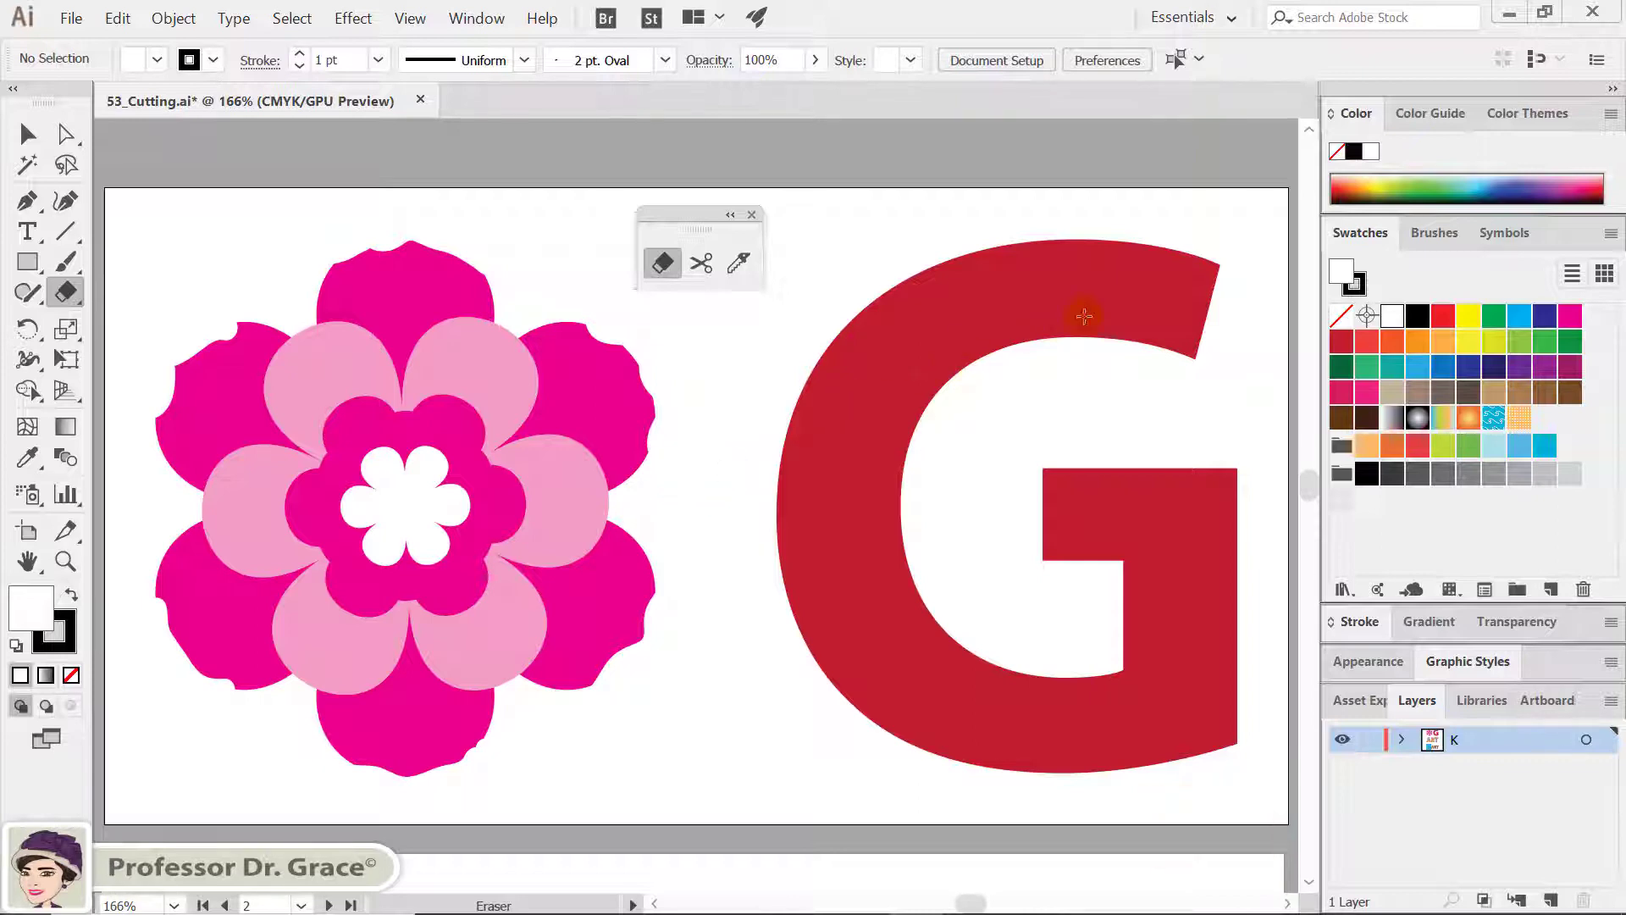
Step: Erase gaps through the G's top arm, left side, lower curve, bottom bar and right side, then deselect
{"action": "left_click", "coordinate": [1162, 245], "text": "ctrl"}
{"action": "left_click_drag", "start_coordinate": [1152, 227], "coordinate": [1038, 373]}
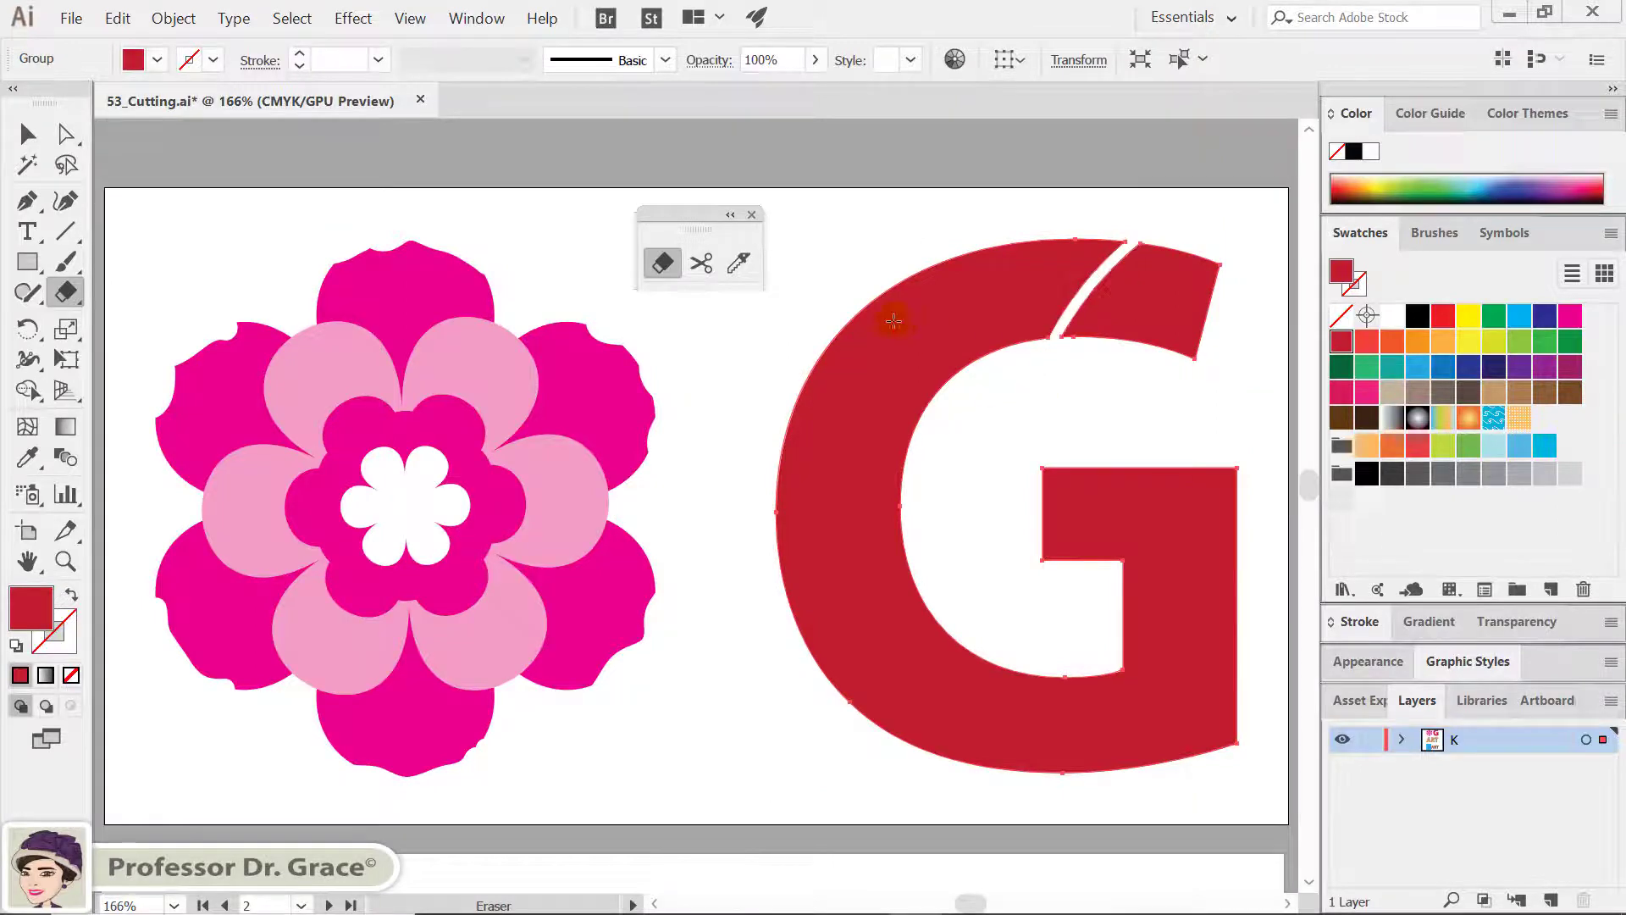
{"action": "left_click_drag", "start_coordinate": [857, 265], "coordinate": [1042, 373]}
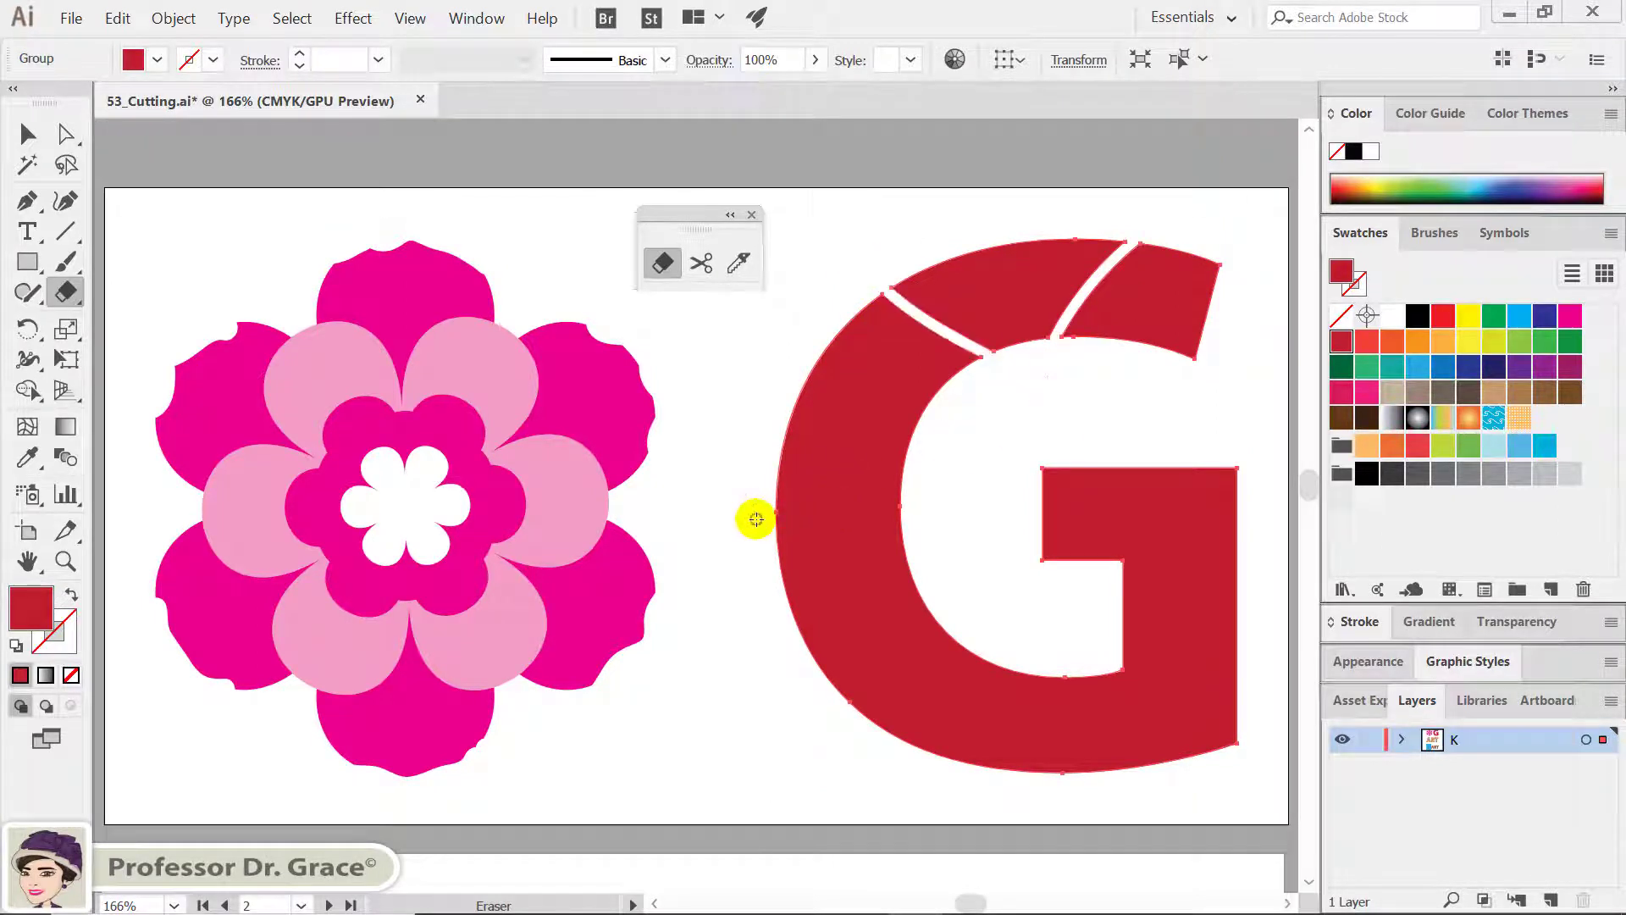
{"action": "left_click_drag", "start_coordinate": [756, 519], "coordinate": [974, 487]}
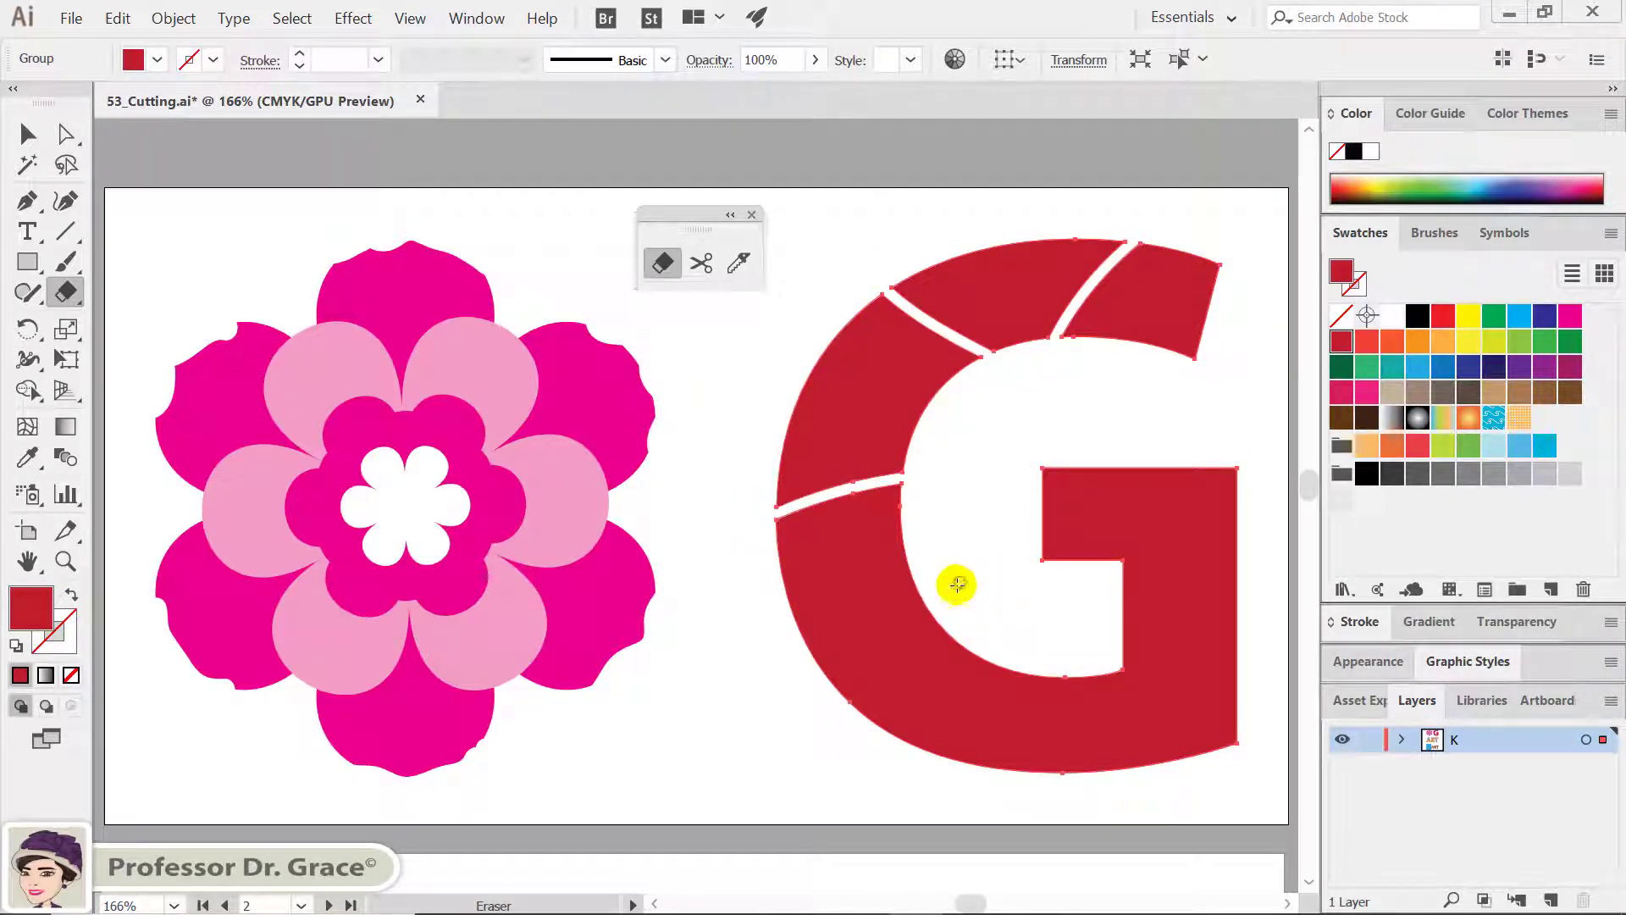
{"action": "left_click_drag", "start_coordinate": [957, 584], "coordinate": [983, 792]}
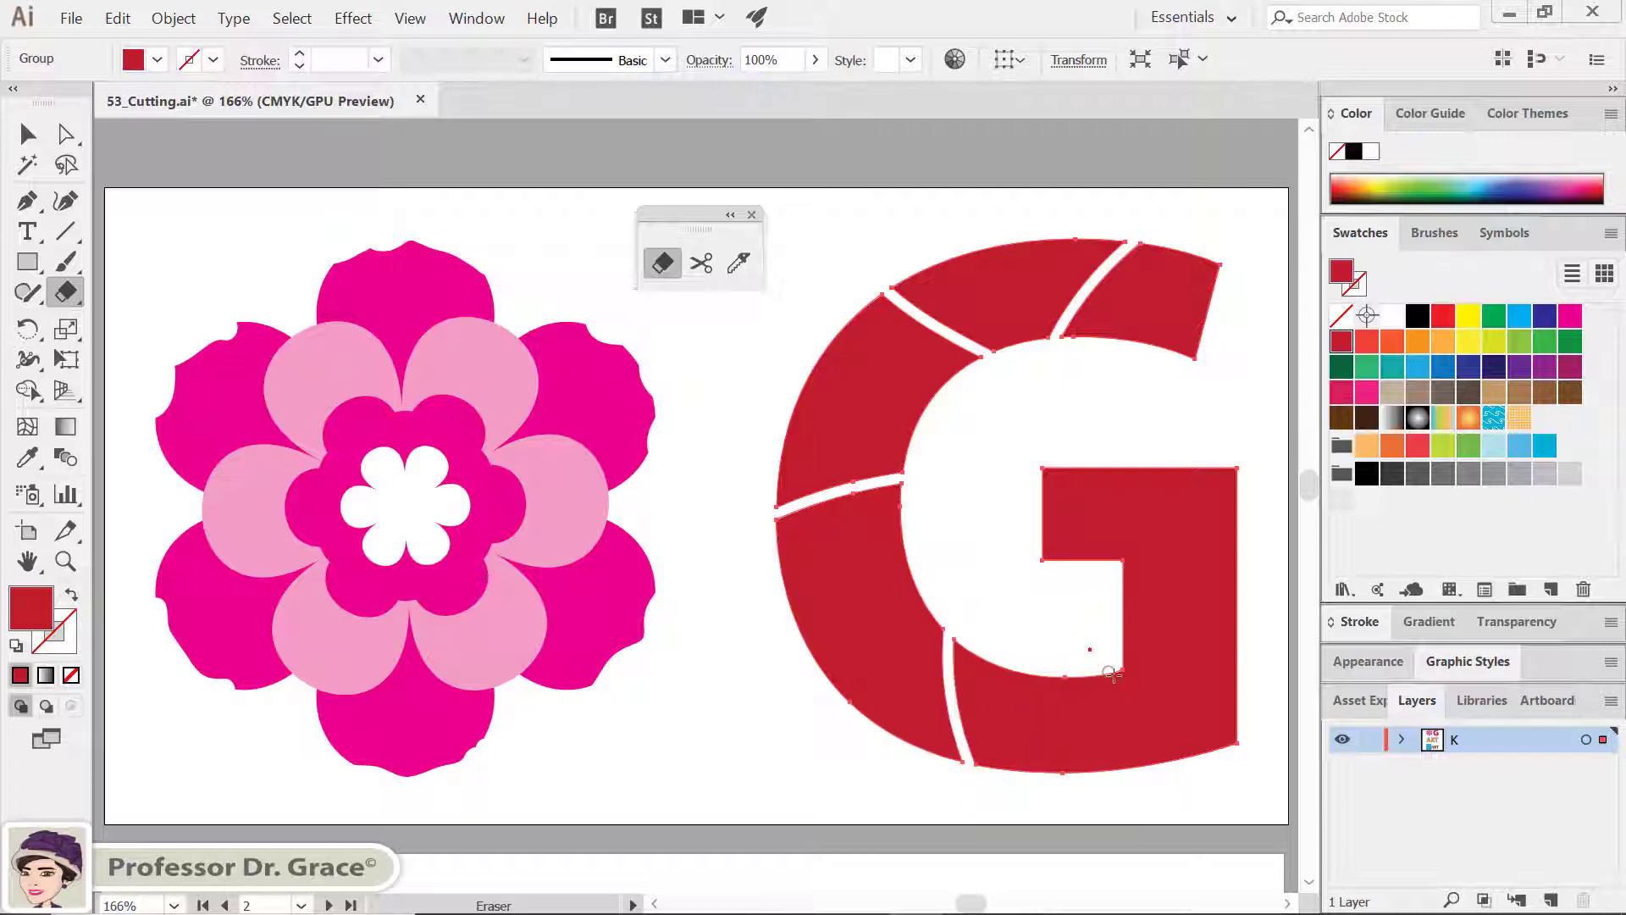
{"action": "left_click_drag", "start_coordinate": [1110, 673], "coordinate": [1258, 733]}
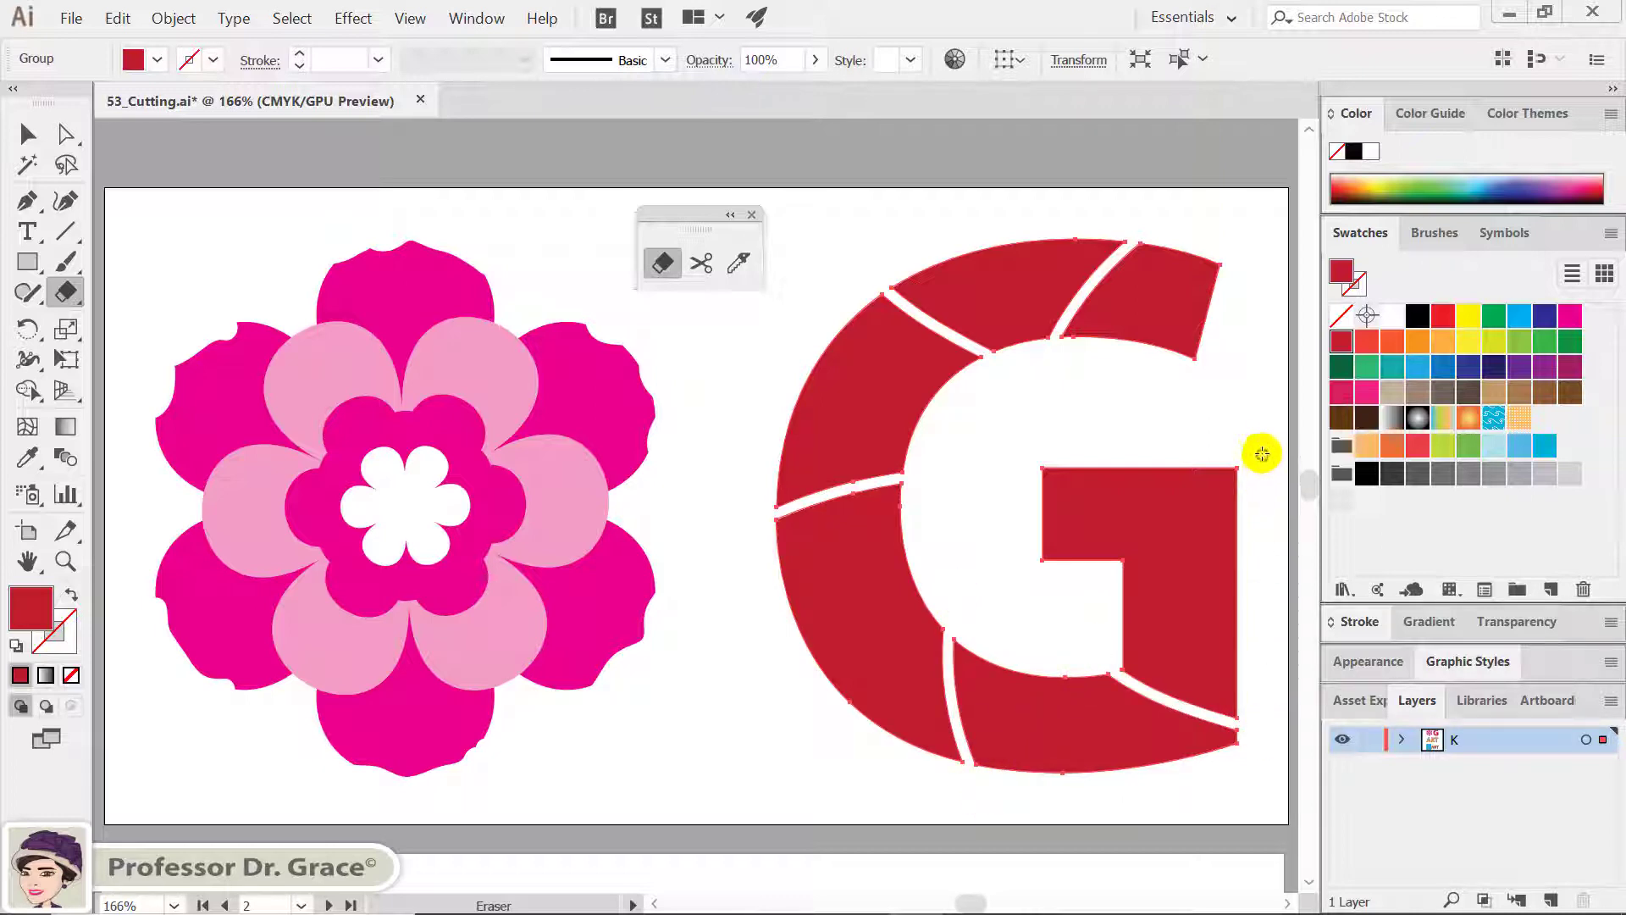
{"action": "left_click_drag", "start_coordinate": [1241, 454], "coordinate": [1110, 569]}
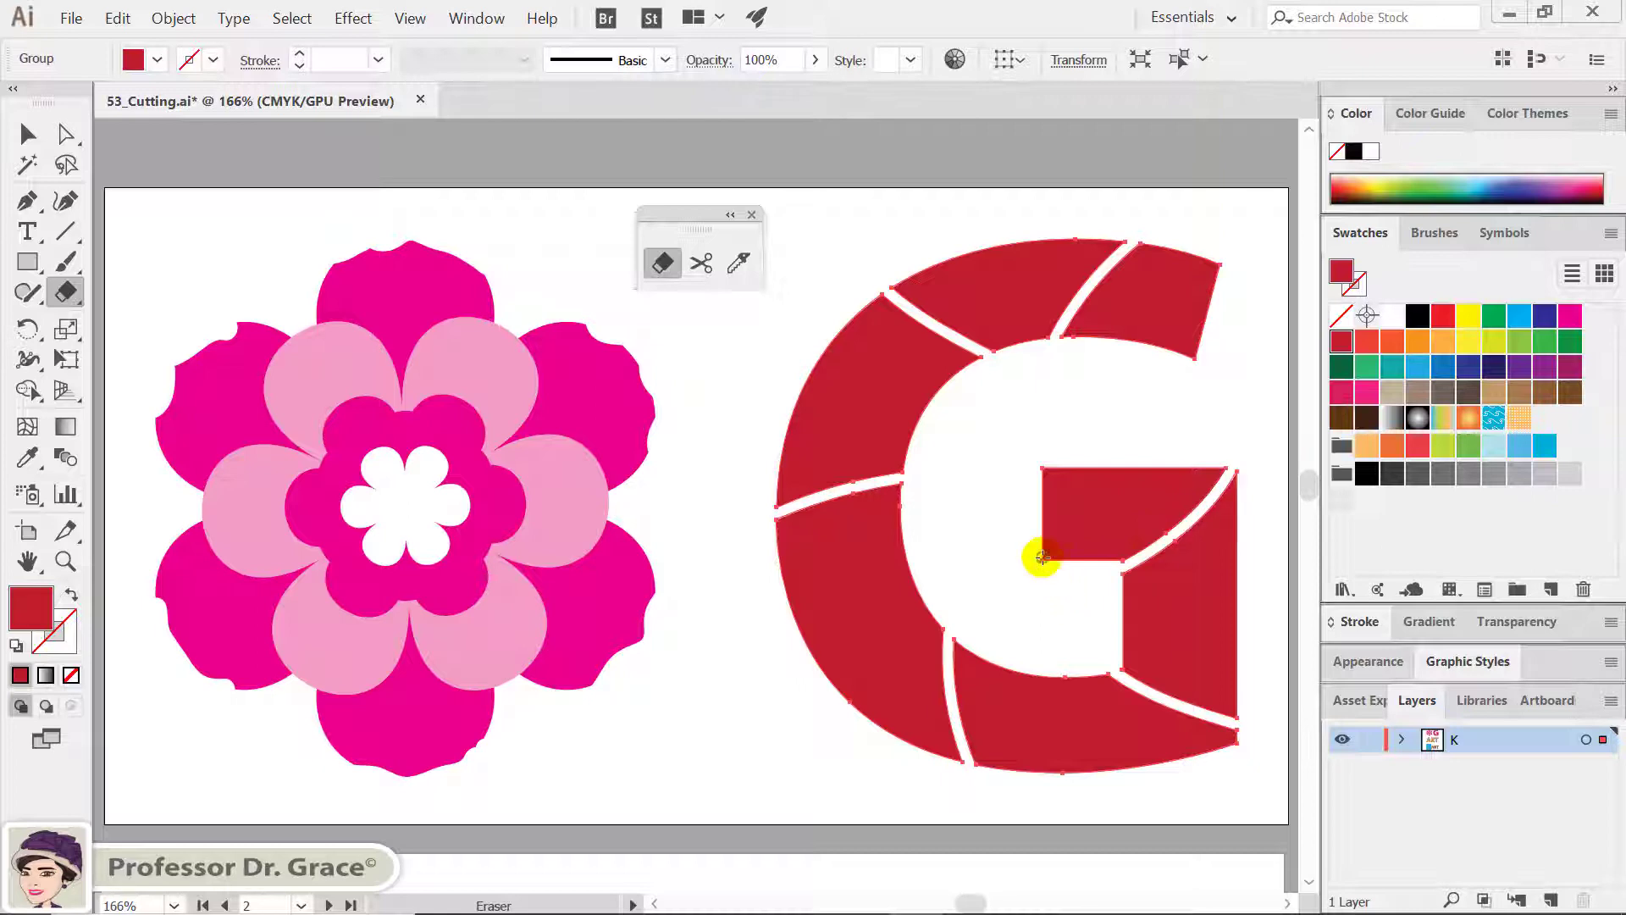
{"action": "key", "text": "v"}
{"action": "left_click", "coordinate": [955, 519], "text": "ctrl"}
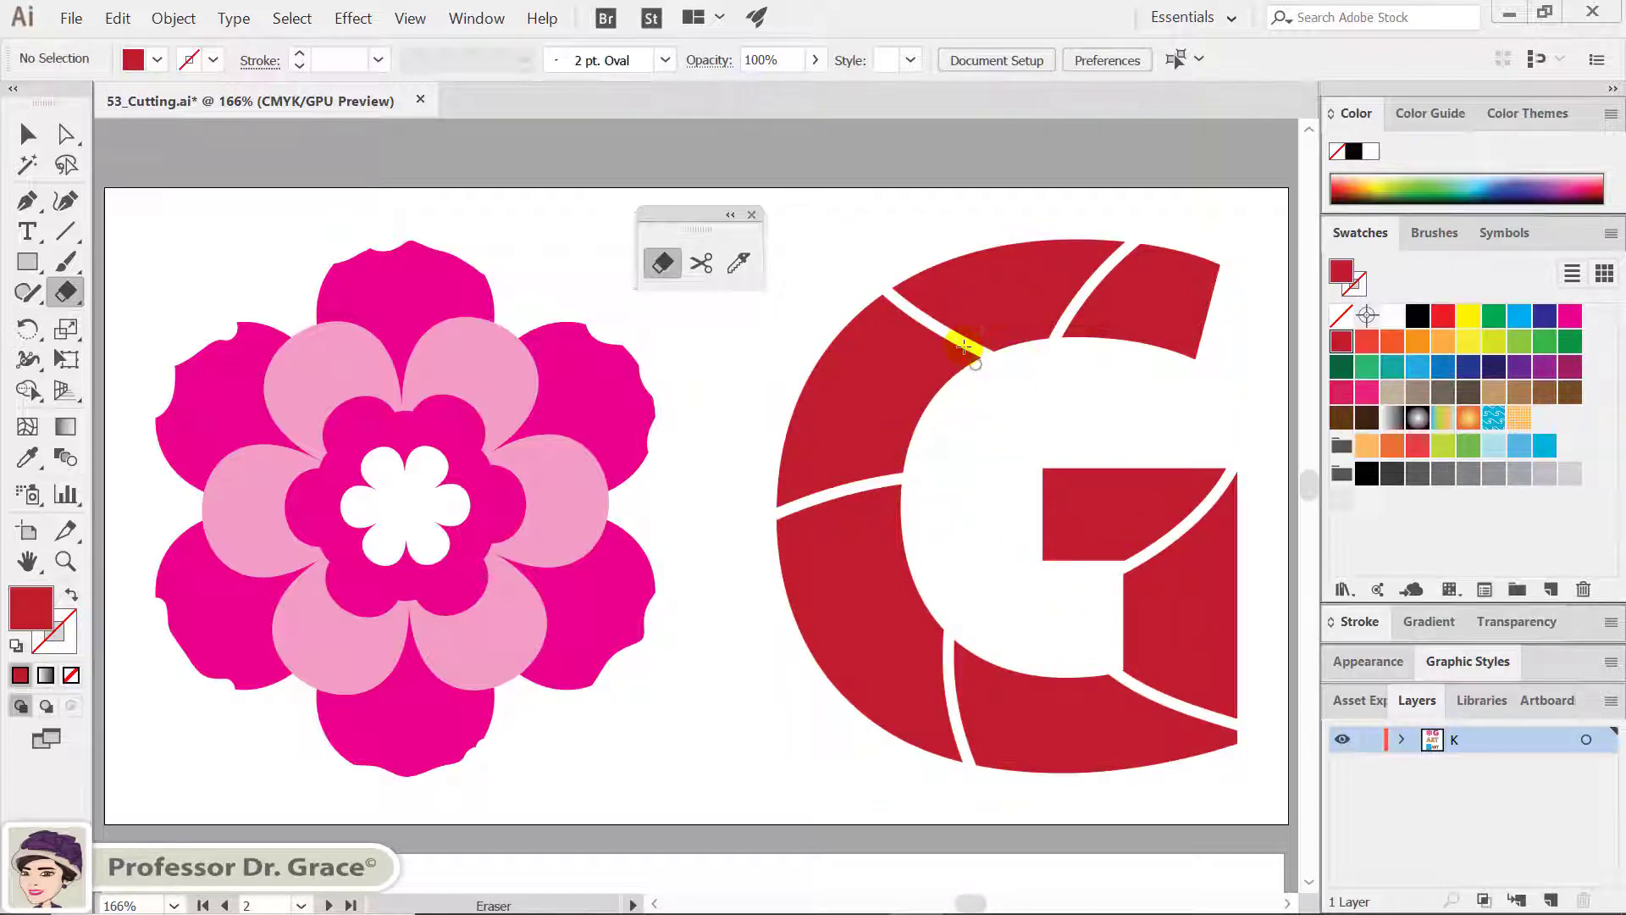
Step: Color the G's top-right piece orange and its upper-left piece yellow-green
{"action": "left_click", "coordinate": [27, 133]}
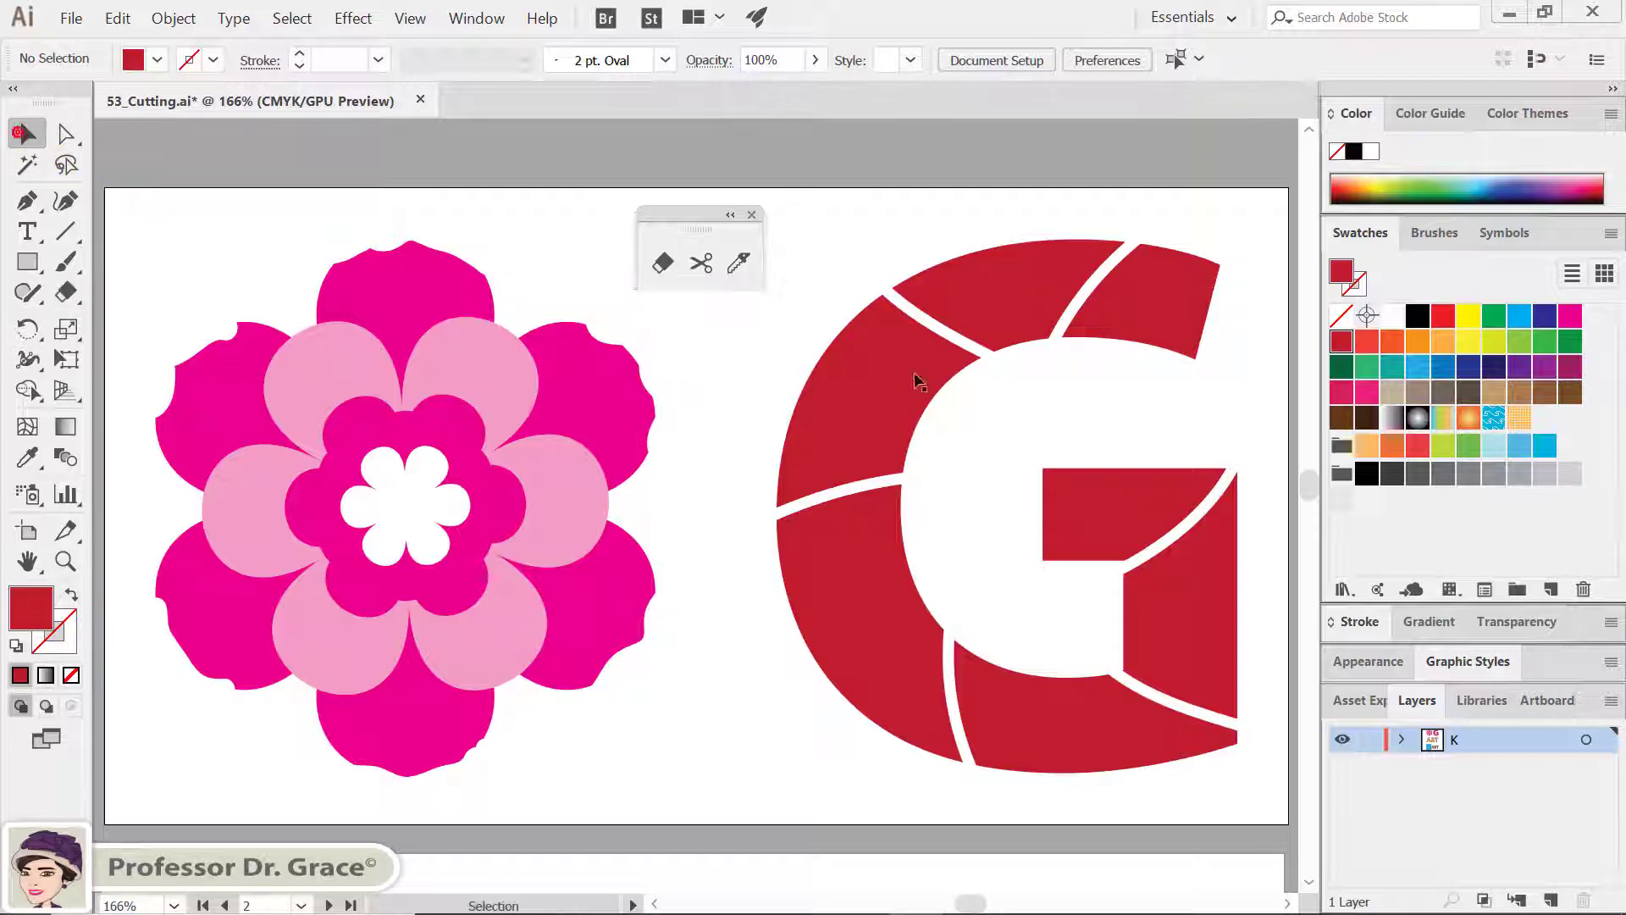
{"action": "left_click", "coordinate": [937, 383]}
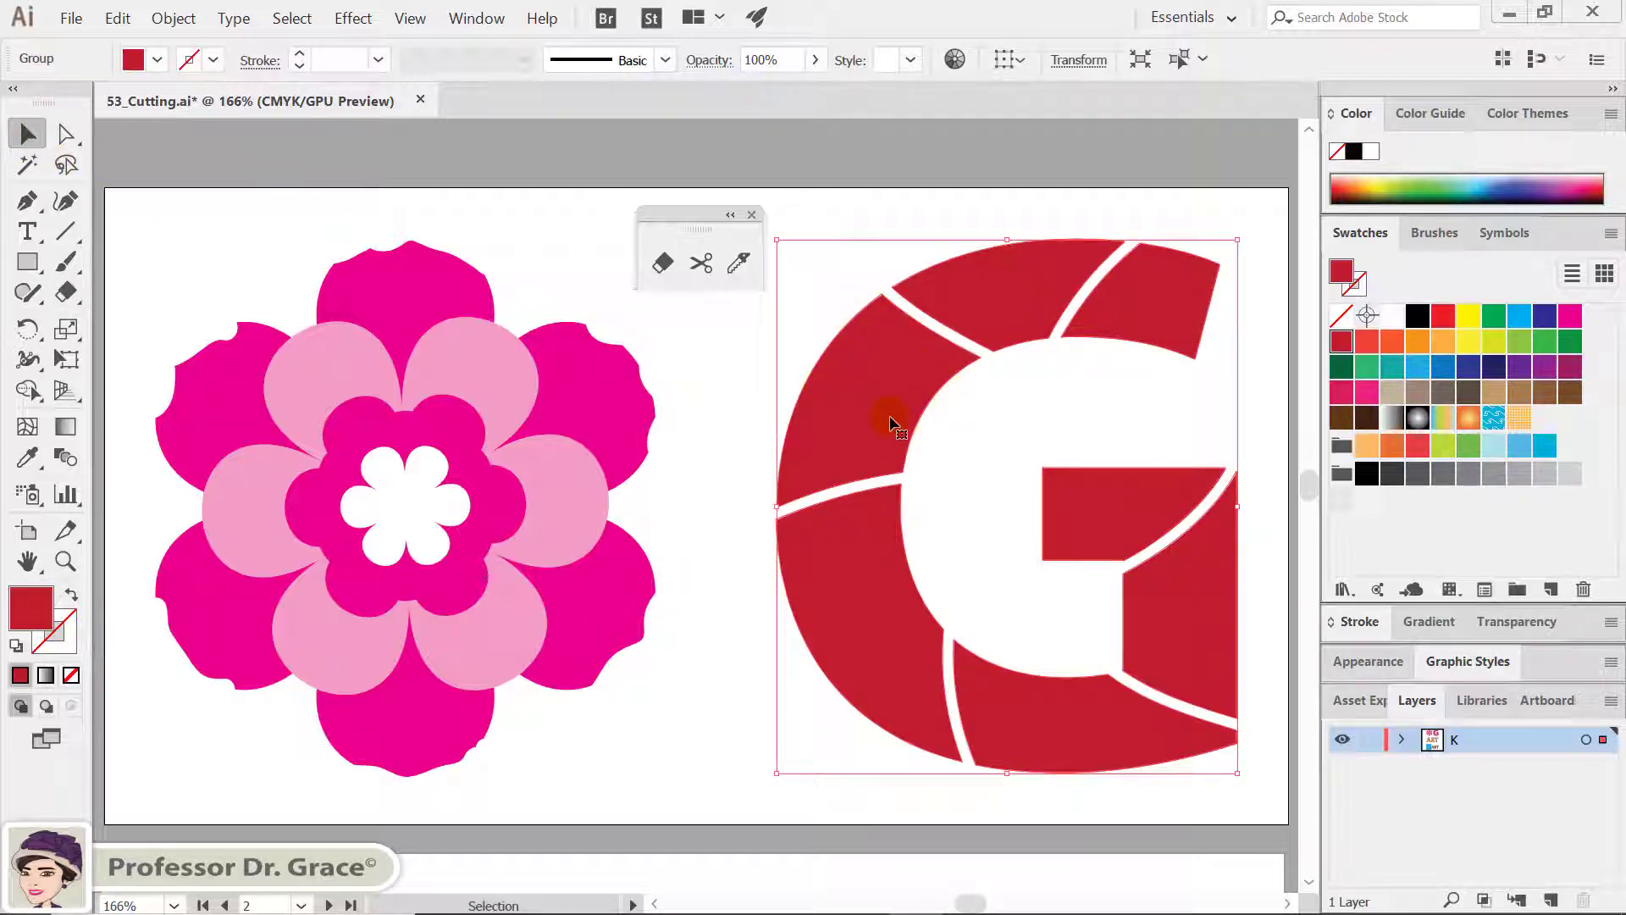
{"action": "left_click", "coordinate": [962, 418]}
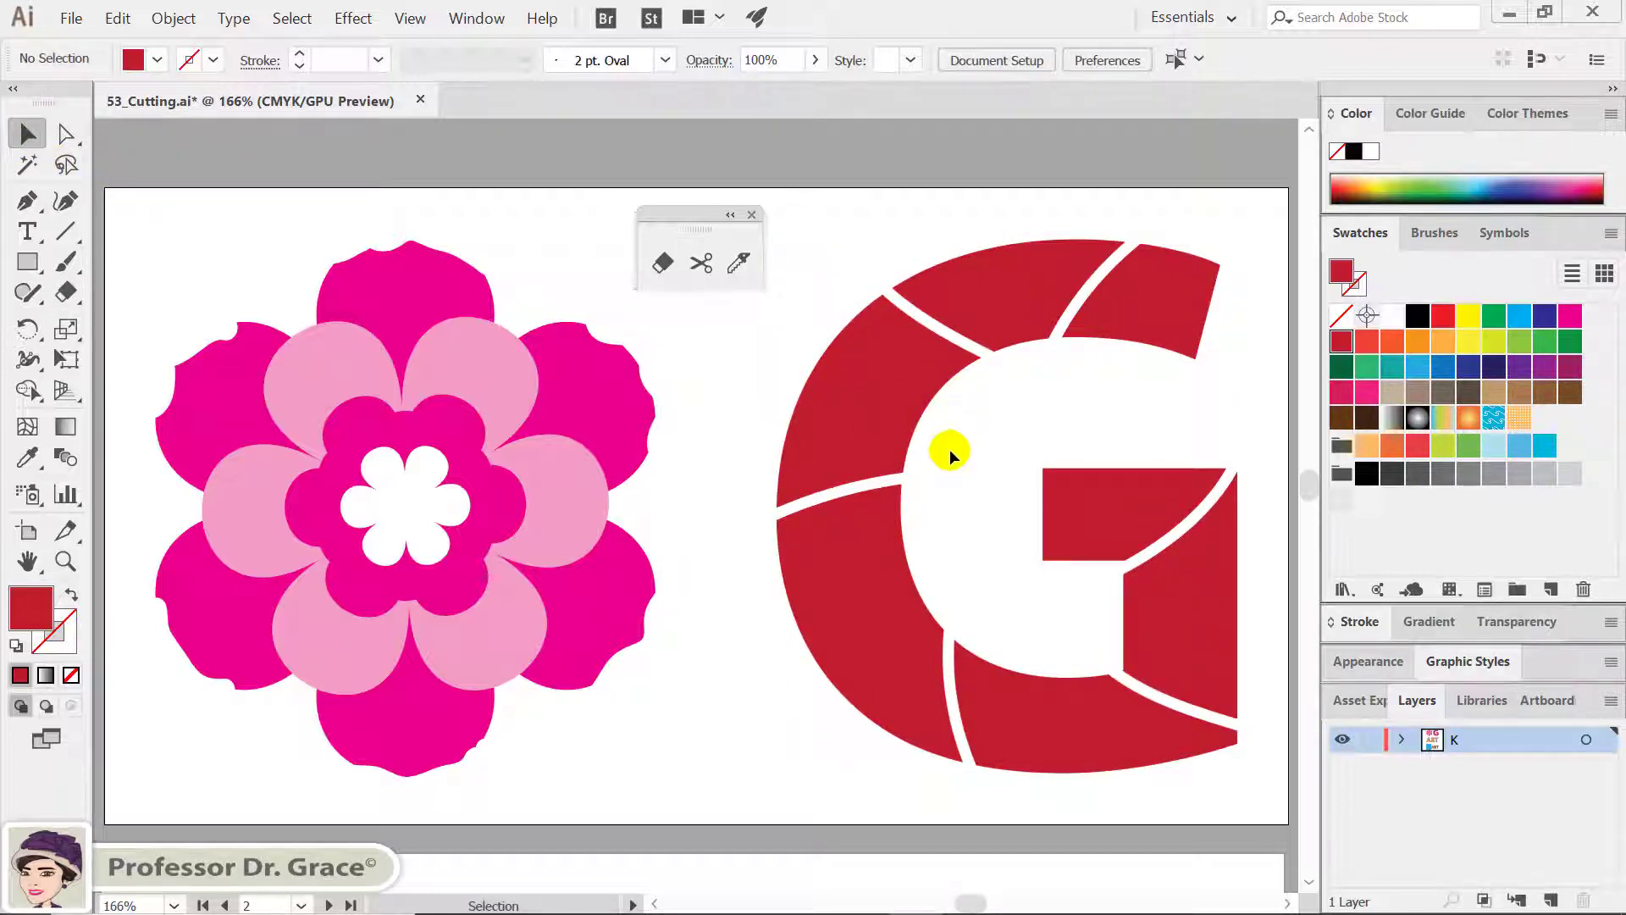
{"action": "left_click", "coordinate": [80, 134]}
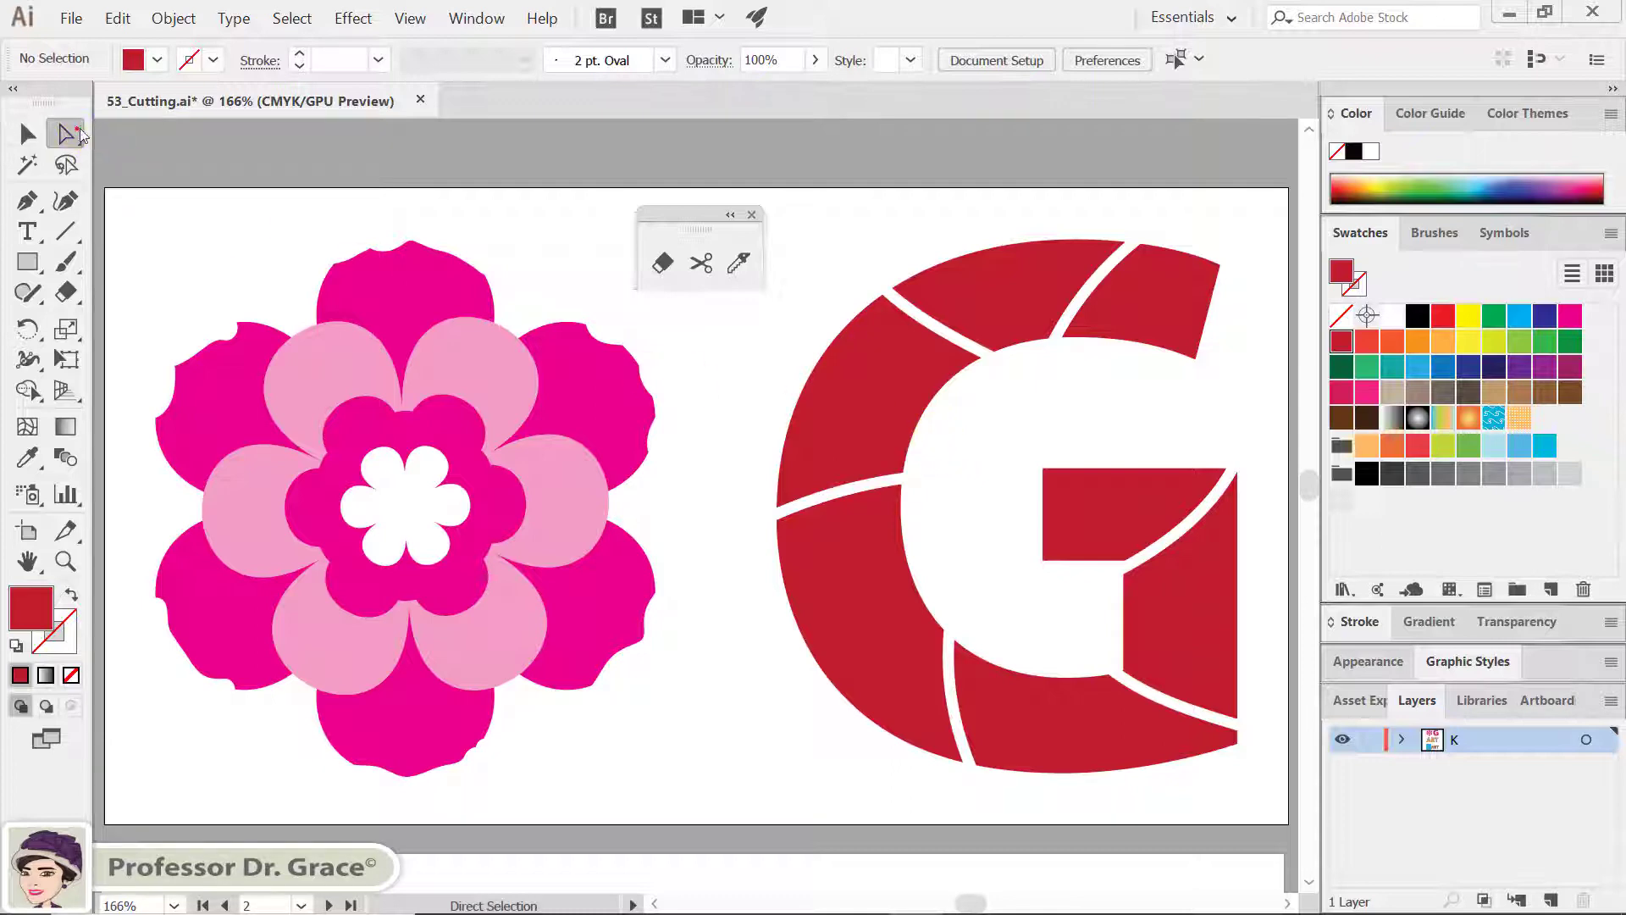
{"action": "left_click", "coordinate": [1110, 298]}
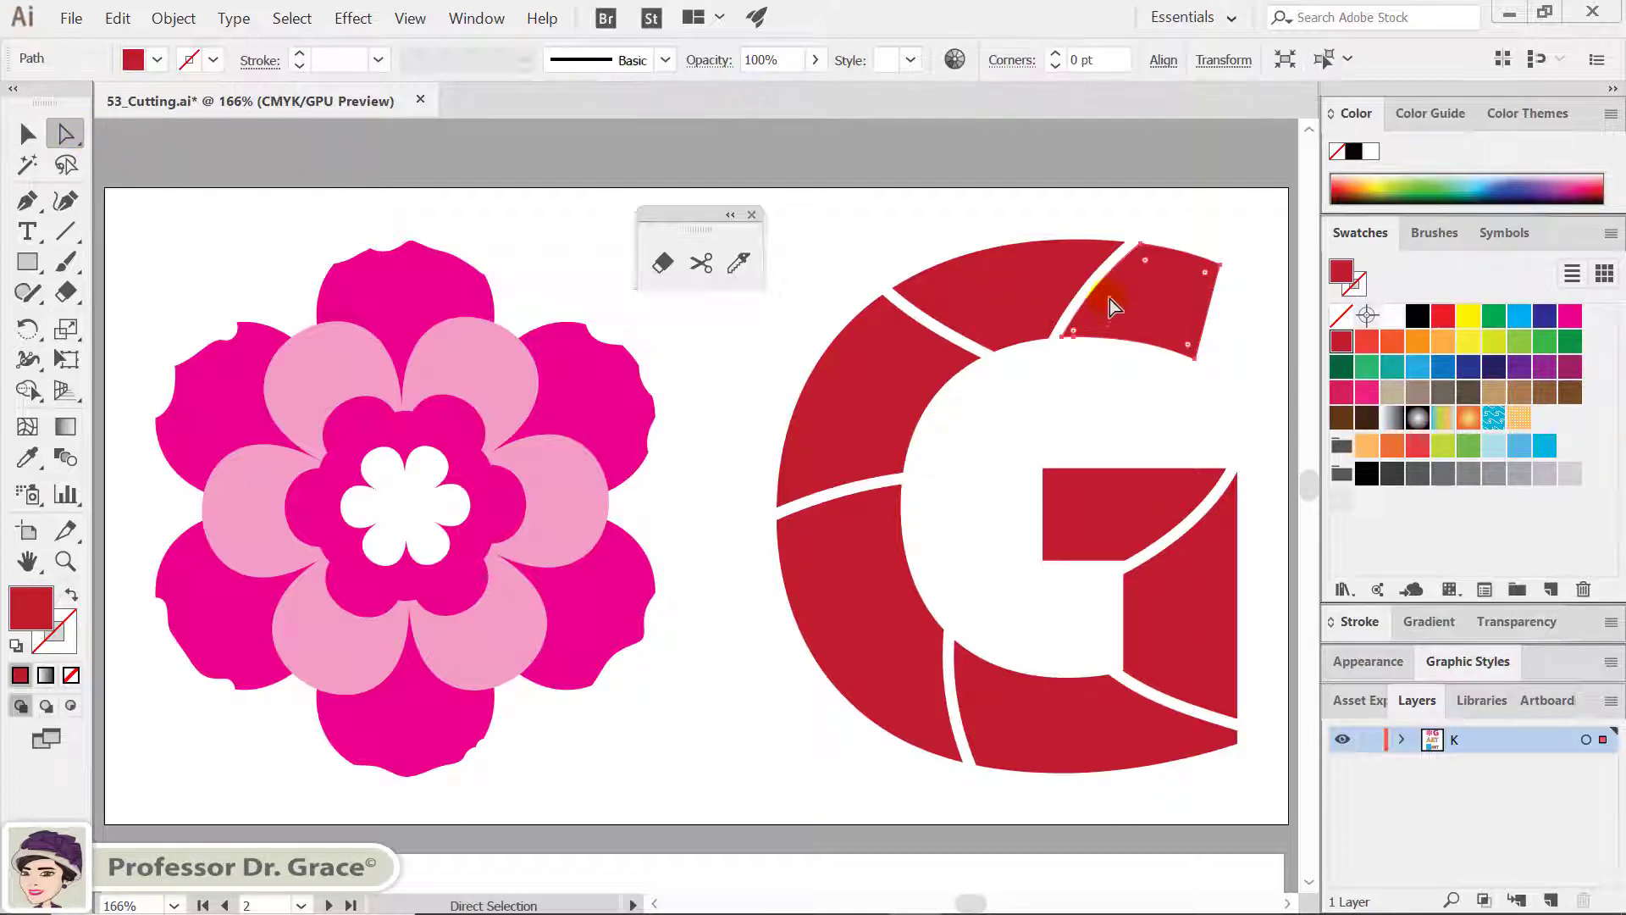
{"action": "left_click", "coordinate": [1444, 343]}
{"action": "left_click", "coordinate": [929, 373]}
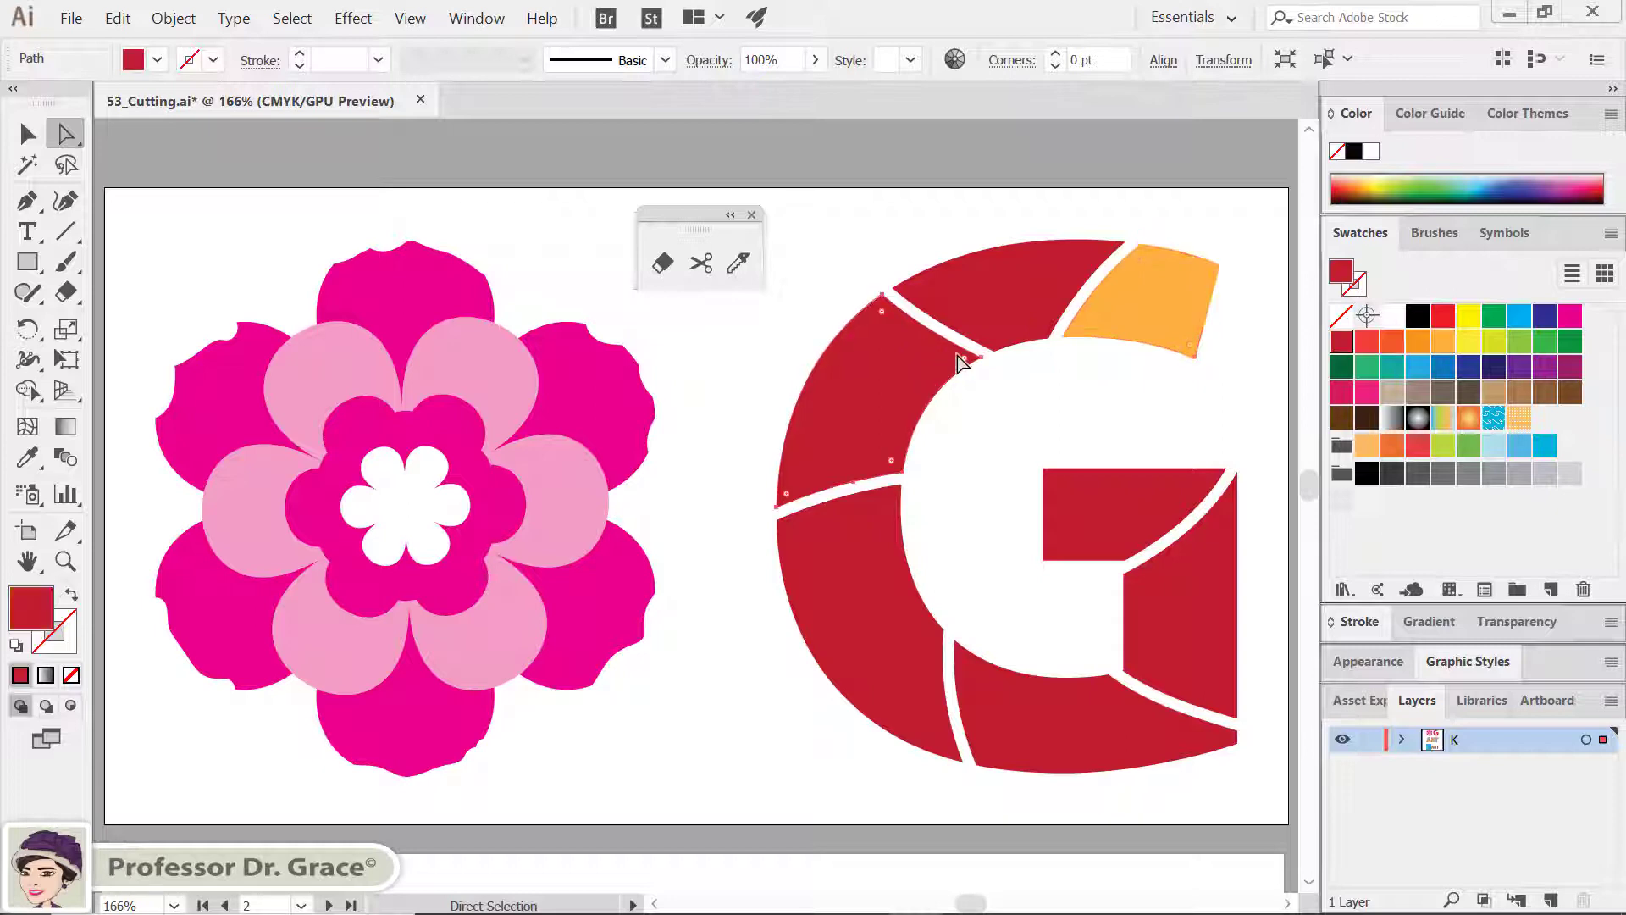
{"action": "left_click", "coordinate": [1497, 347]}
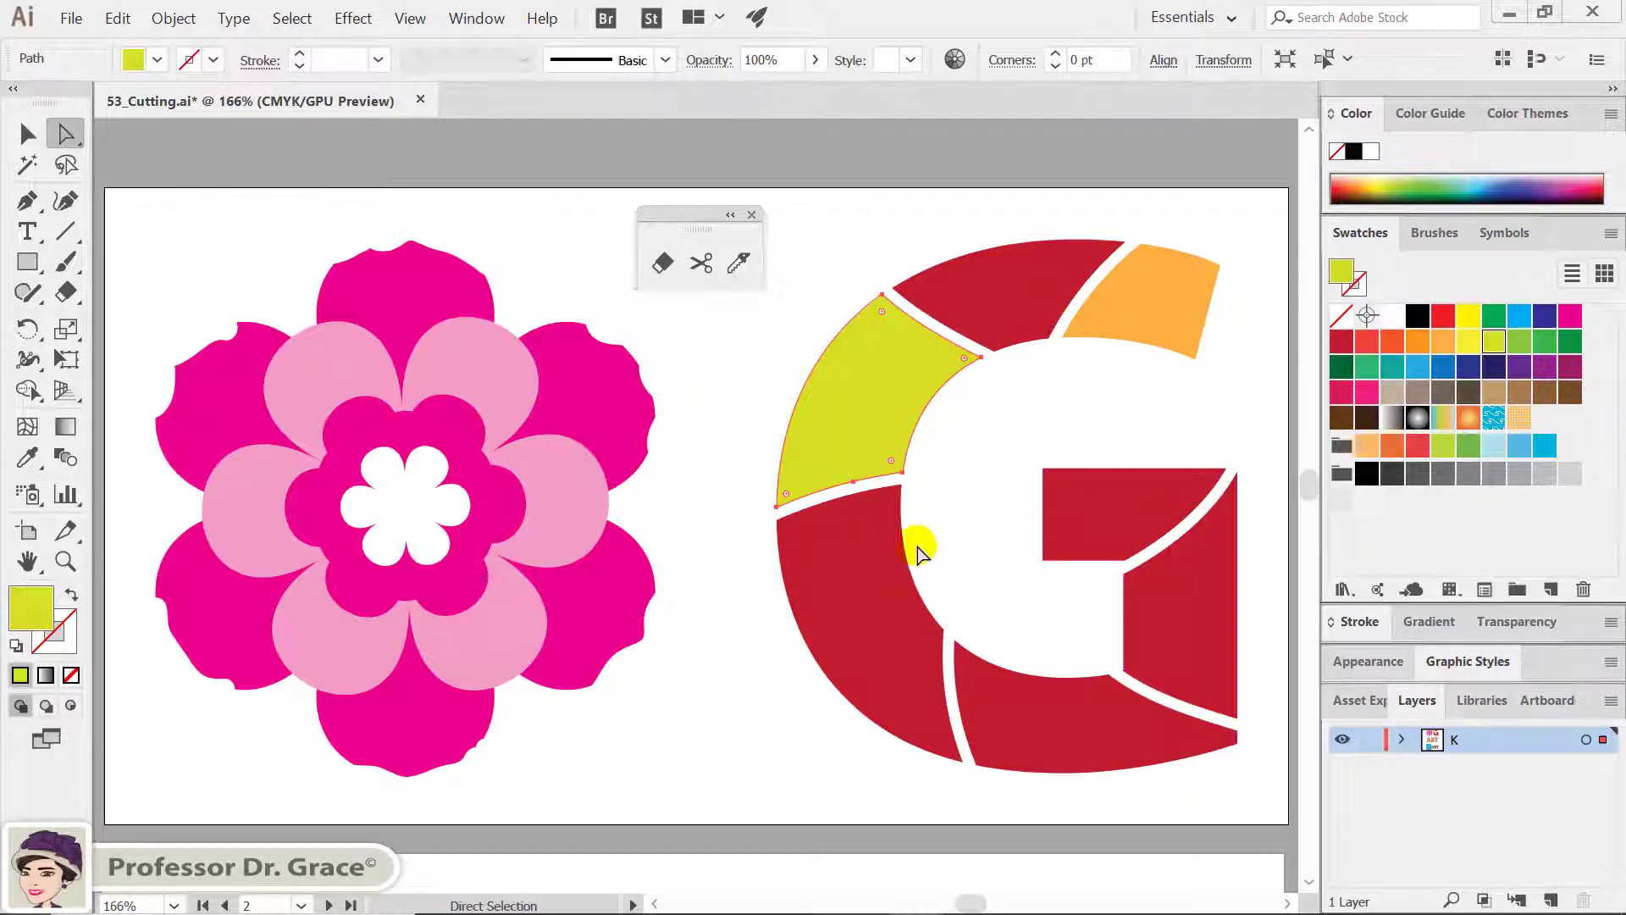
Step: Color the G's lower-left piece blue, bottom dark magenta and right side bright pink
{"action": "left_click", "coordinate": [917, 654]}
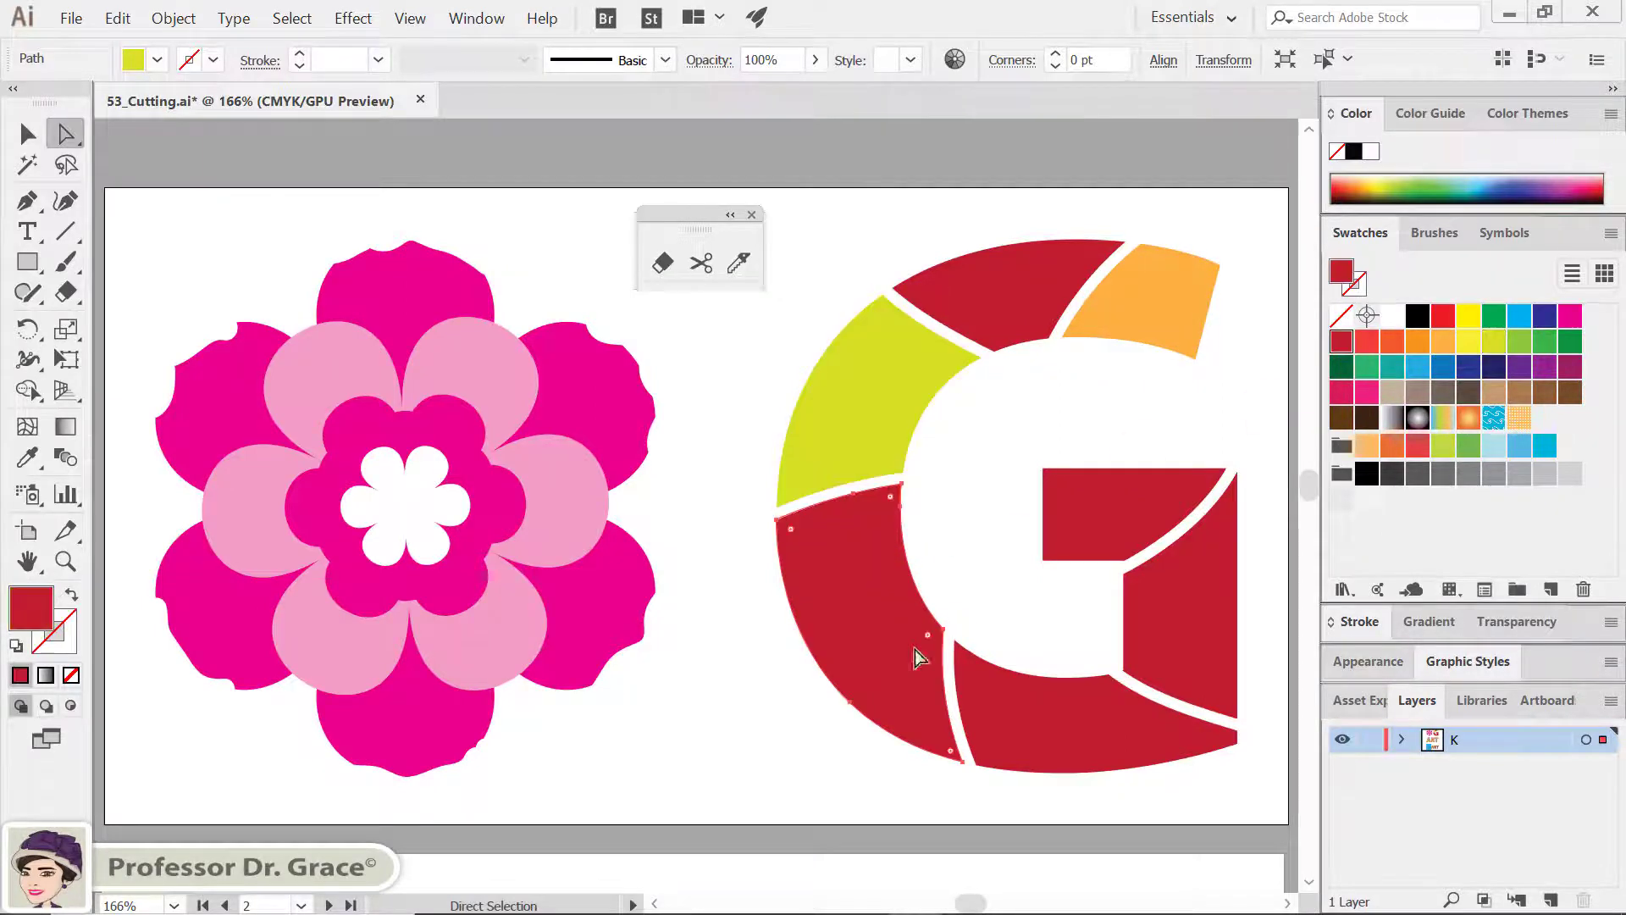
{"action": "left_click", "coordinate": [1418, 366]}
{"action": "left_click", "coordinate": [1077, 726]}
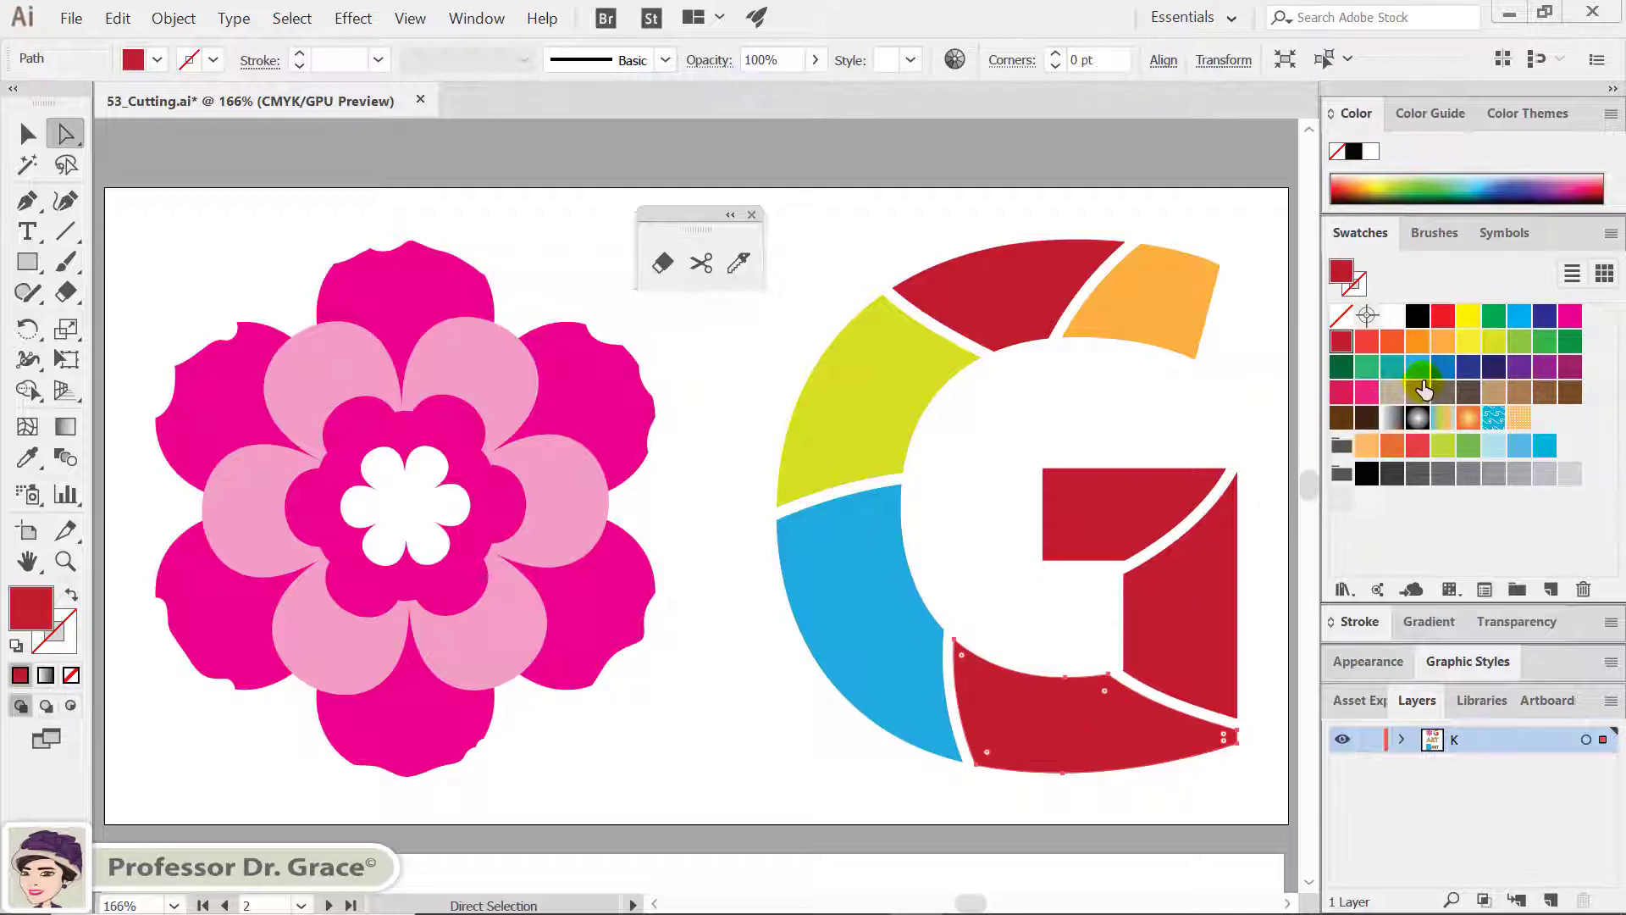
{"action": "left_click", "coordinate": [1571, 365]}
{"action": "left_click", "coordinate": [1222, 574]}
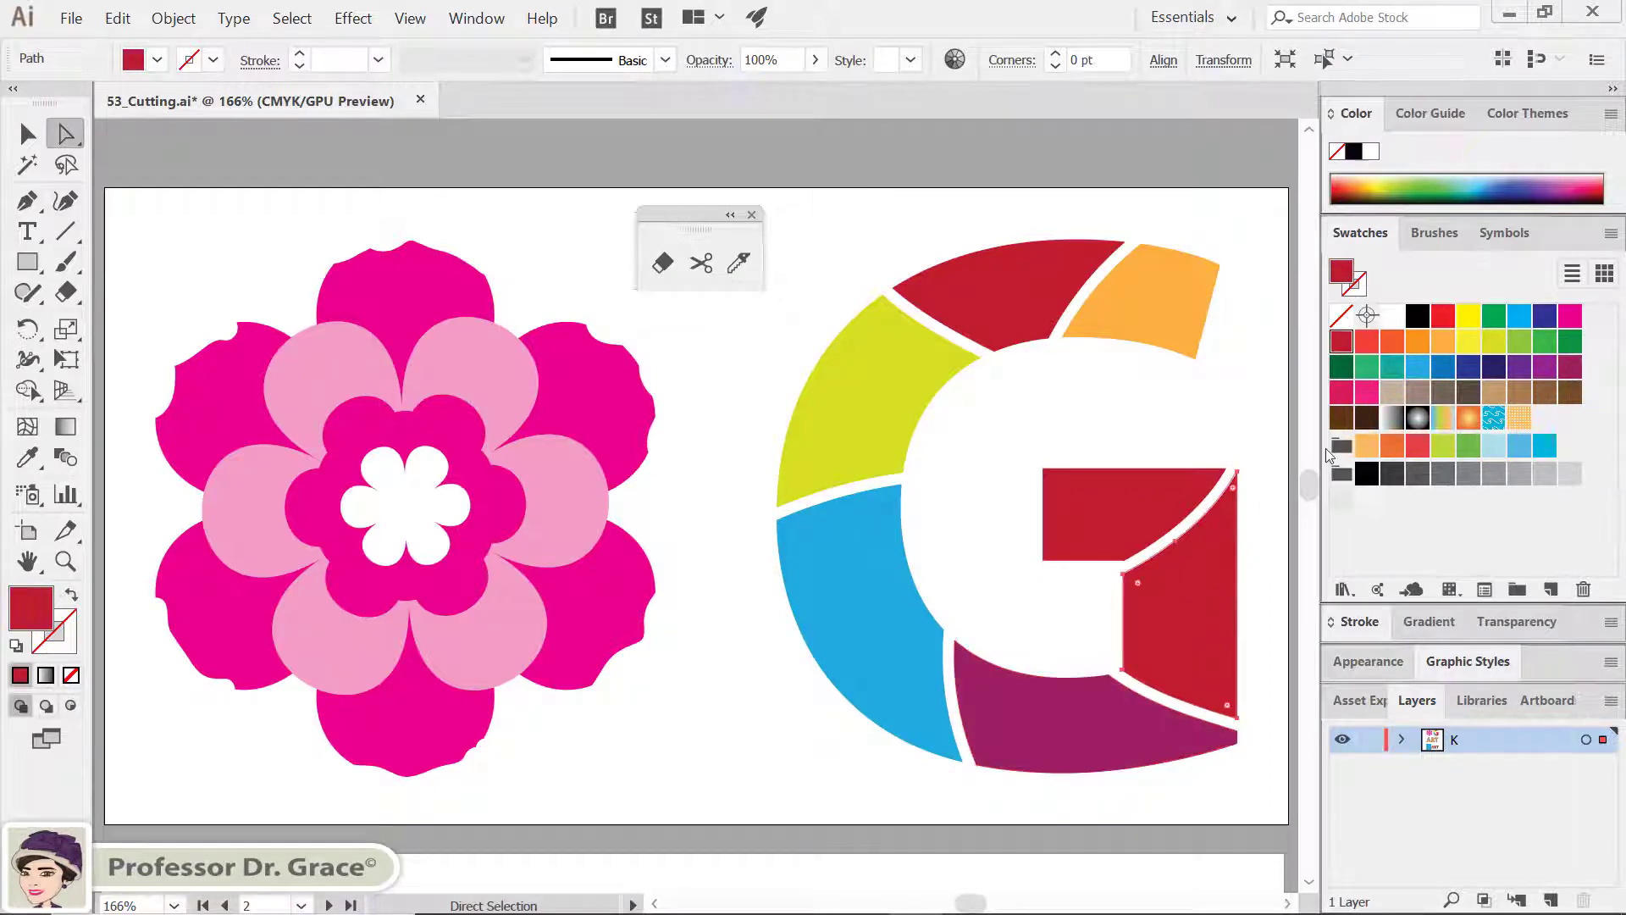
{"action": "left_click", "coordinate": [1367, 391]}
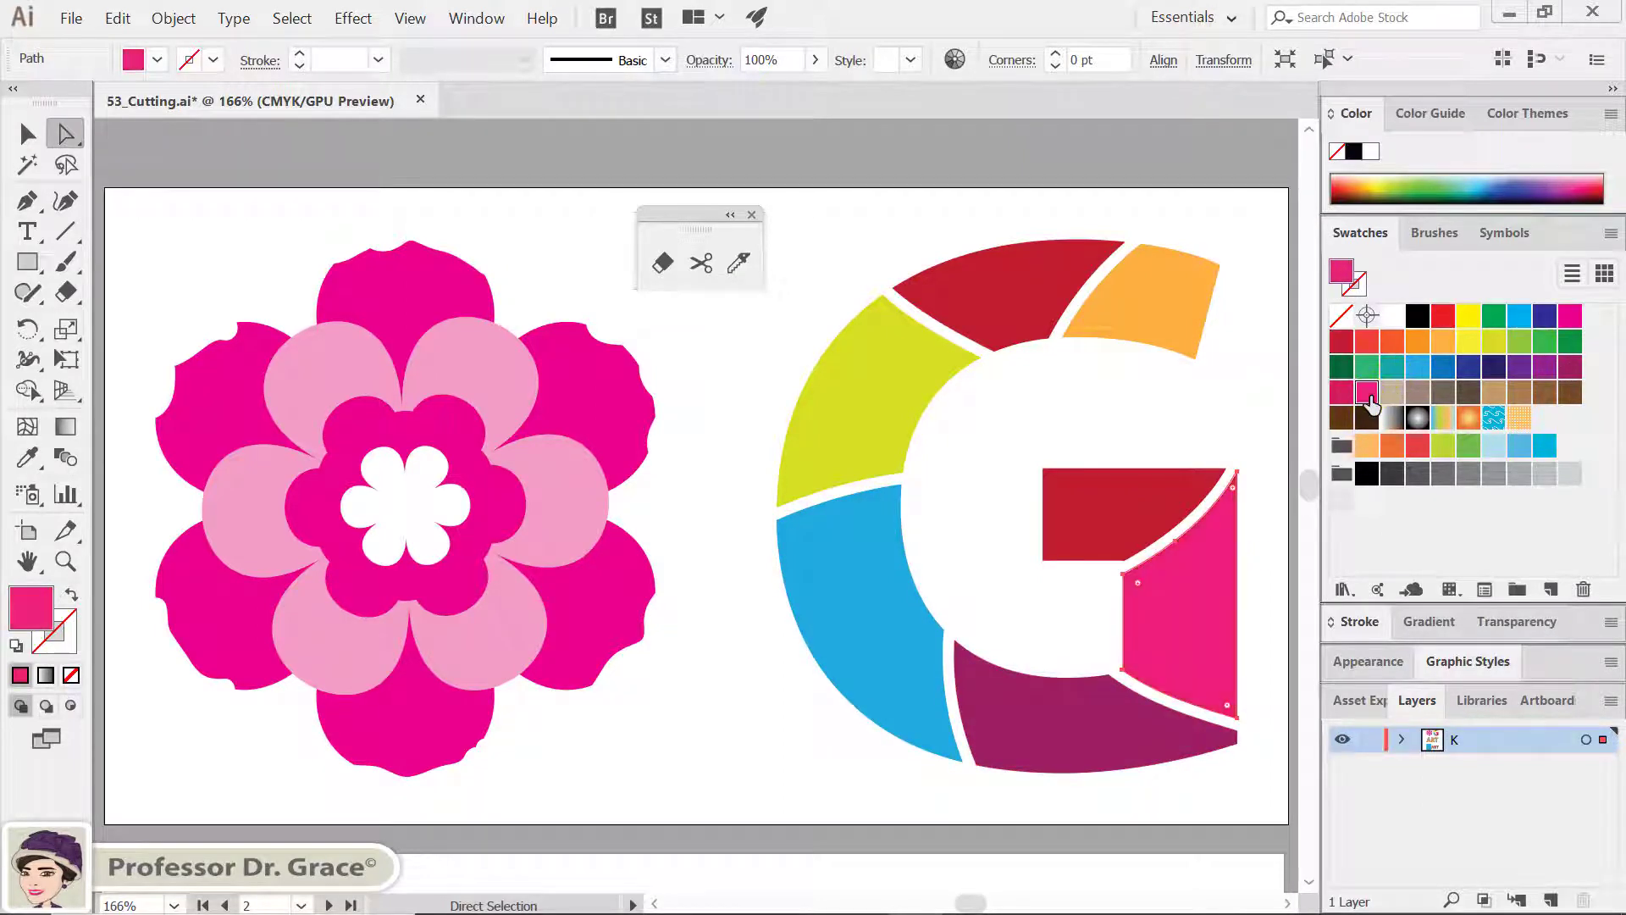
Step: Fill the G's inner bar with green and deselect it
{"action": "left_click", "coordinate": [1124, 403]}
{"action": "left_click", "coordinate": [1113, 495]}
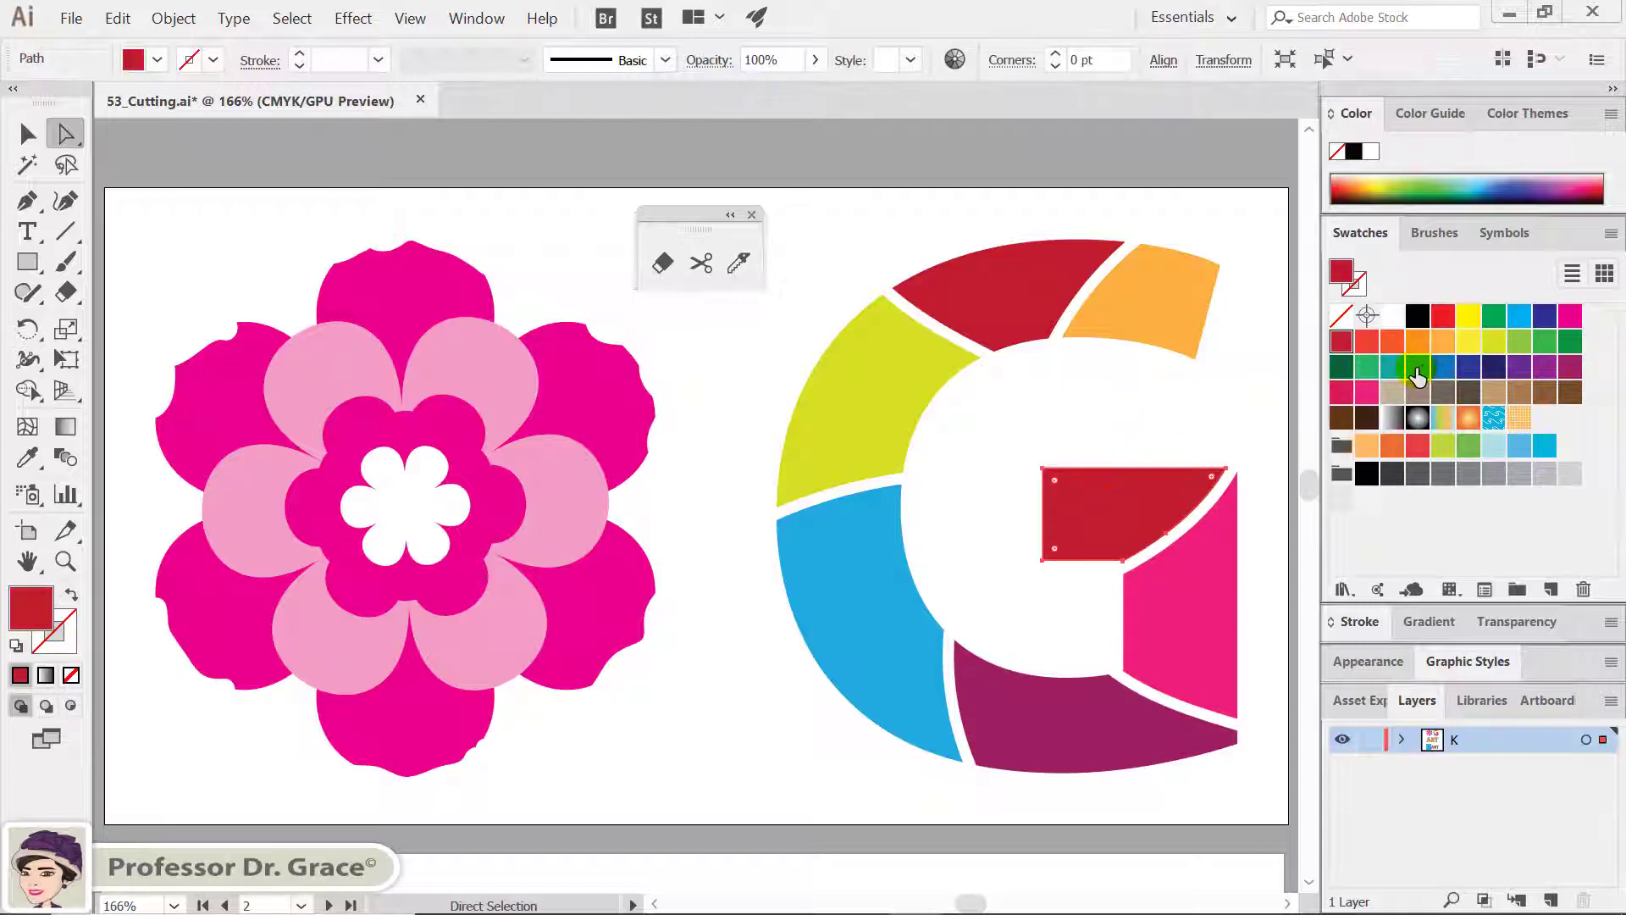
{"action": "left_click", "coordinate": [1512, 343]}
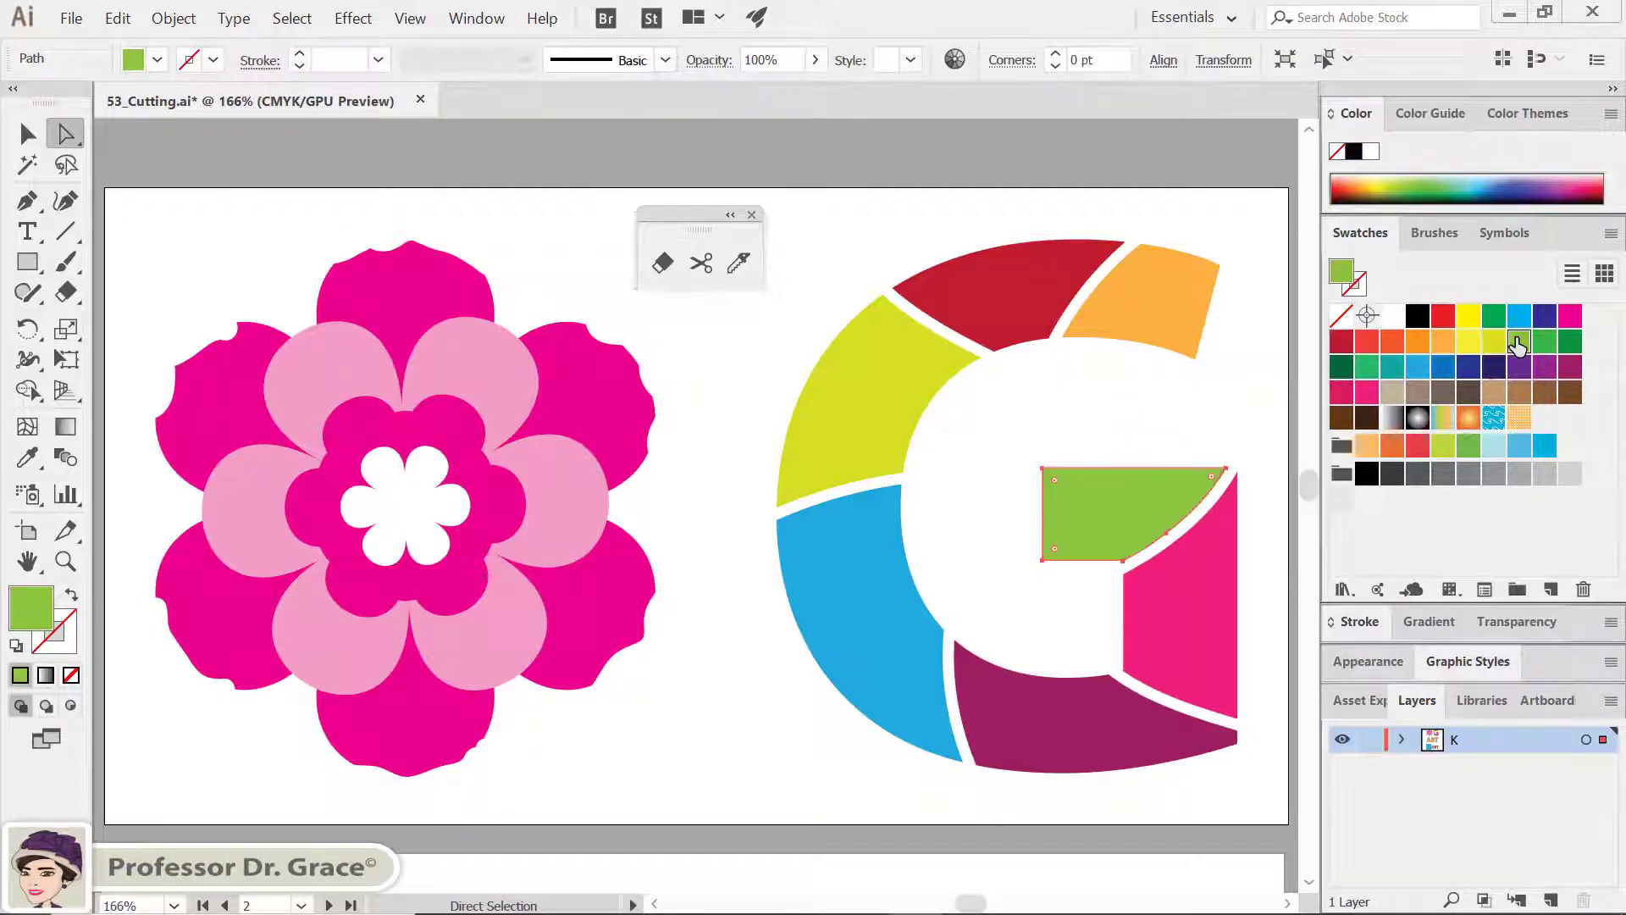
{"action": "left_click", "coordinate": [993, 442]}
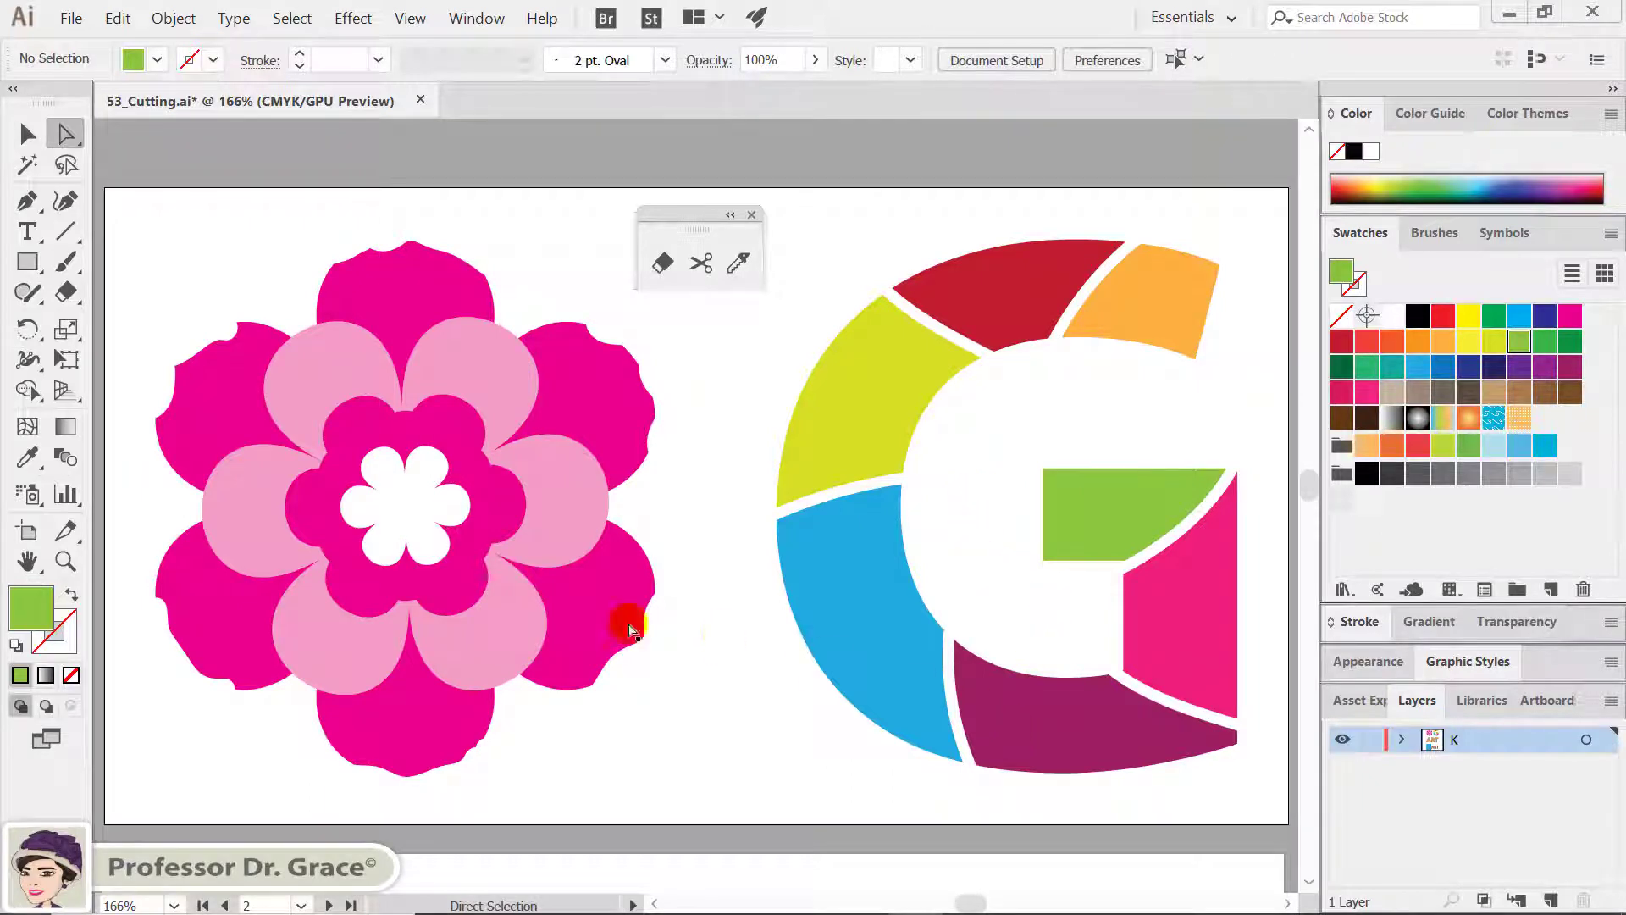
Step: Scroll to the ART lettering, move the cutting-tools panel aside and zoom into the A
{"action": "scroll", "coordinate": [628, 628], "scroll_direction": "down", "scroll_amount": 1}
{"action": "scroll", "coordinate": [668, 639], "scroll_direction": "down", "scroll_amount": 4}
{"action": "scroll", "coordinate": [697, 635], "scroll_direction": "down", "scroll_amount": 3}
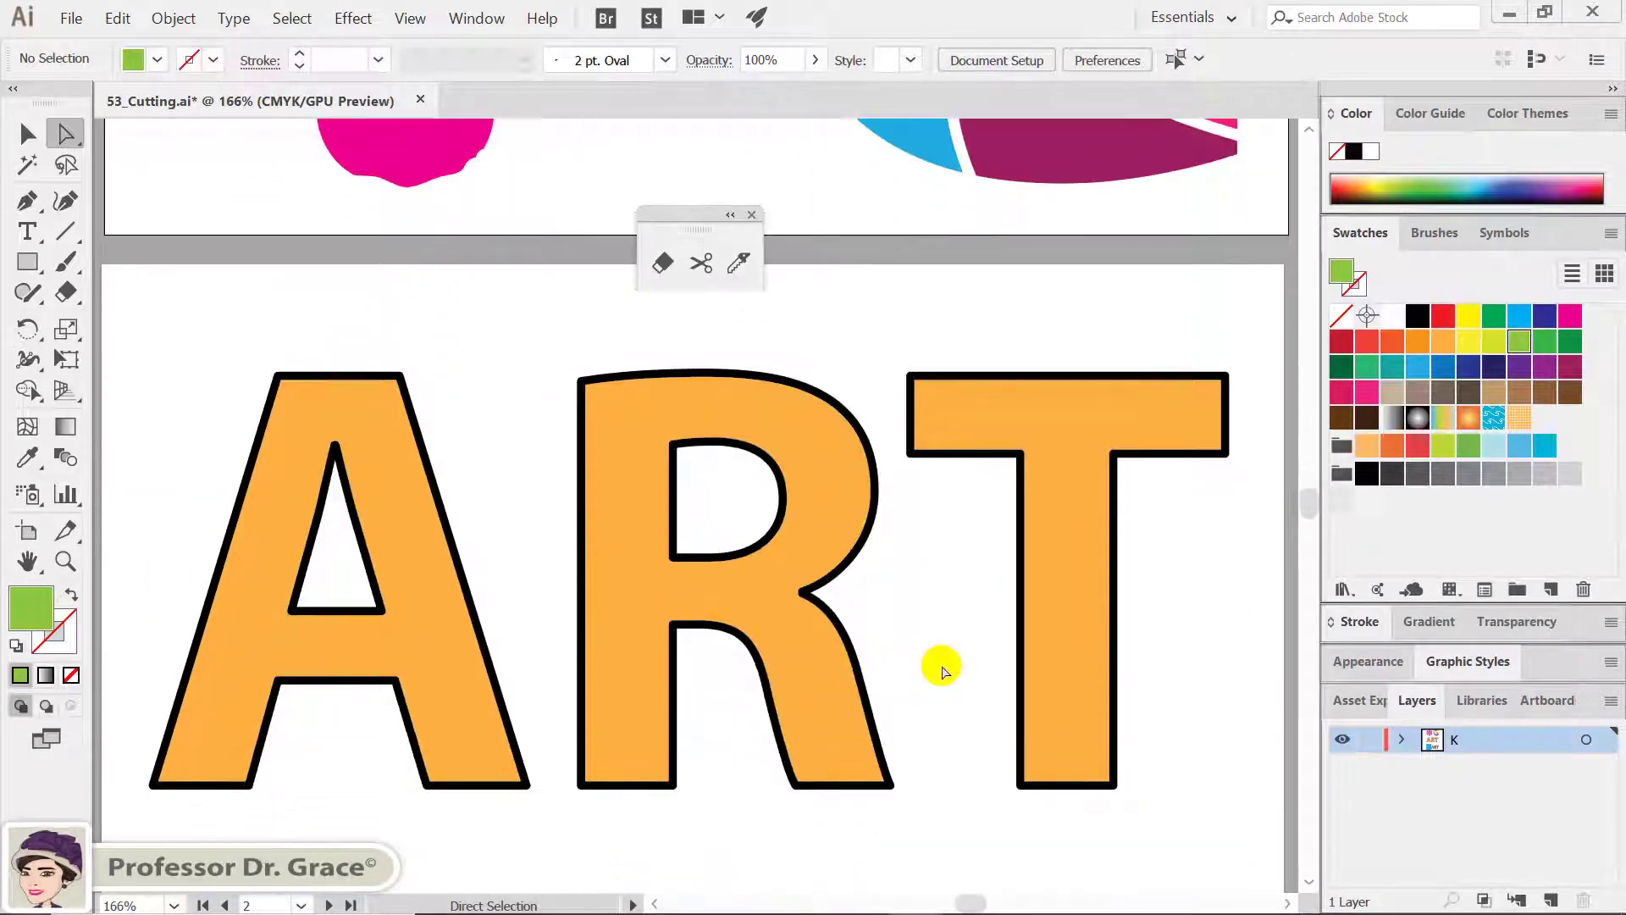
{"action": "scroll", "coordinate": [940, 665], "scroll_direction": "down", "scroll_amount": 1}
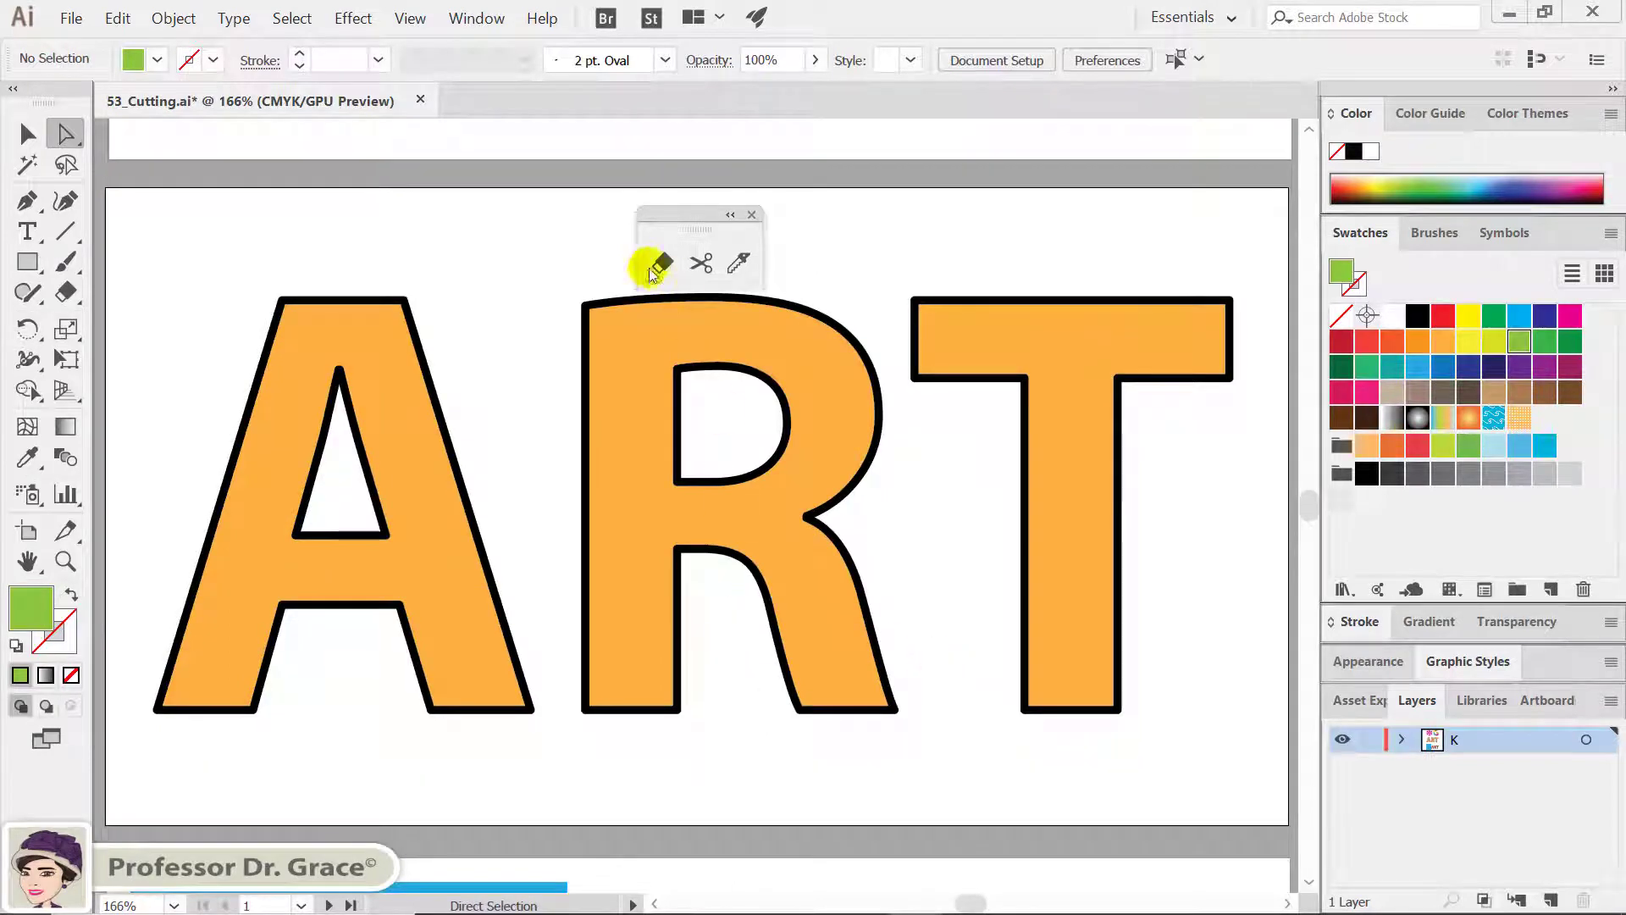
{"action": "left_click_drag", "start_coordinate": [693, 227], "coordinate": [499, 236]}
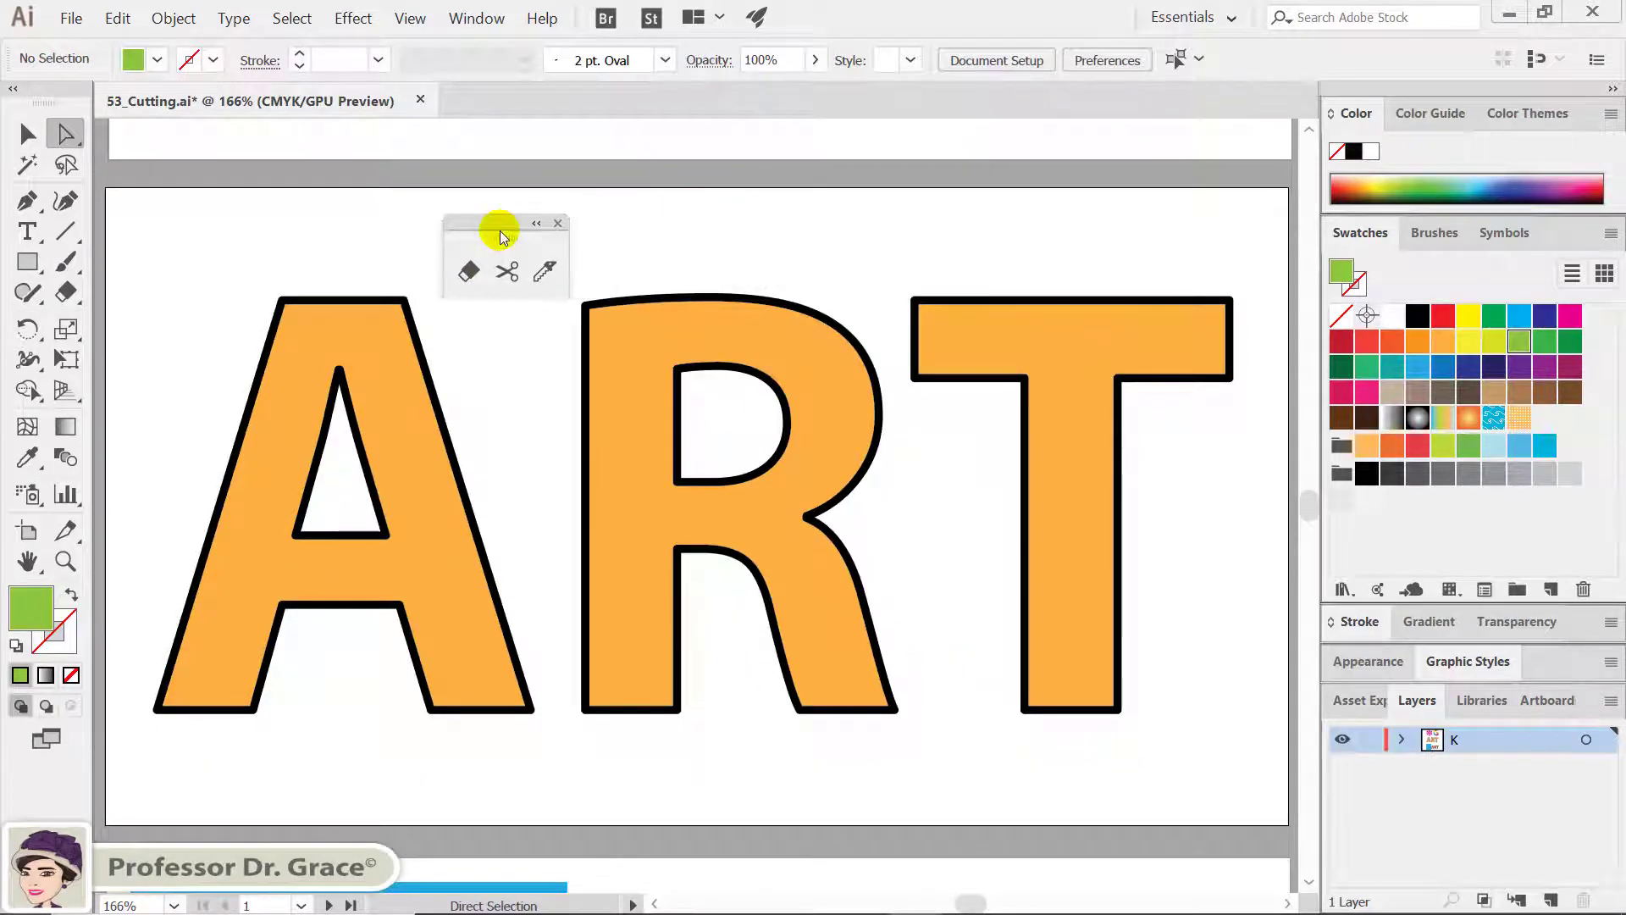
{"action": "key", "text": "ctrl+equal"}
{"action": "key", "text": "ctrl+equal"}
{"action": "key", "text": "ctrl+equal"}
{"action": "left_click_drag", "start_coordinate": [526, 471], "coordinate": [1228, 484]}
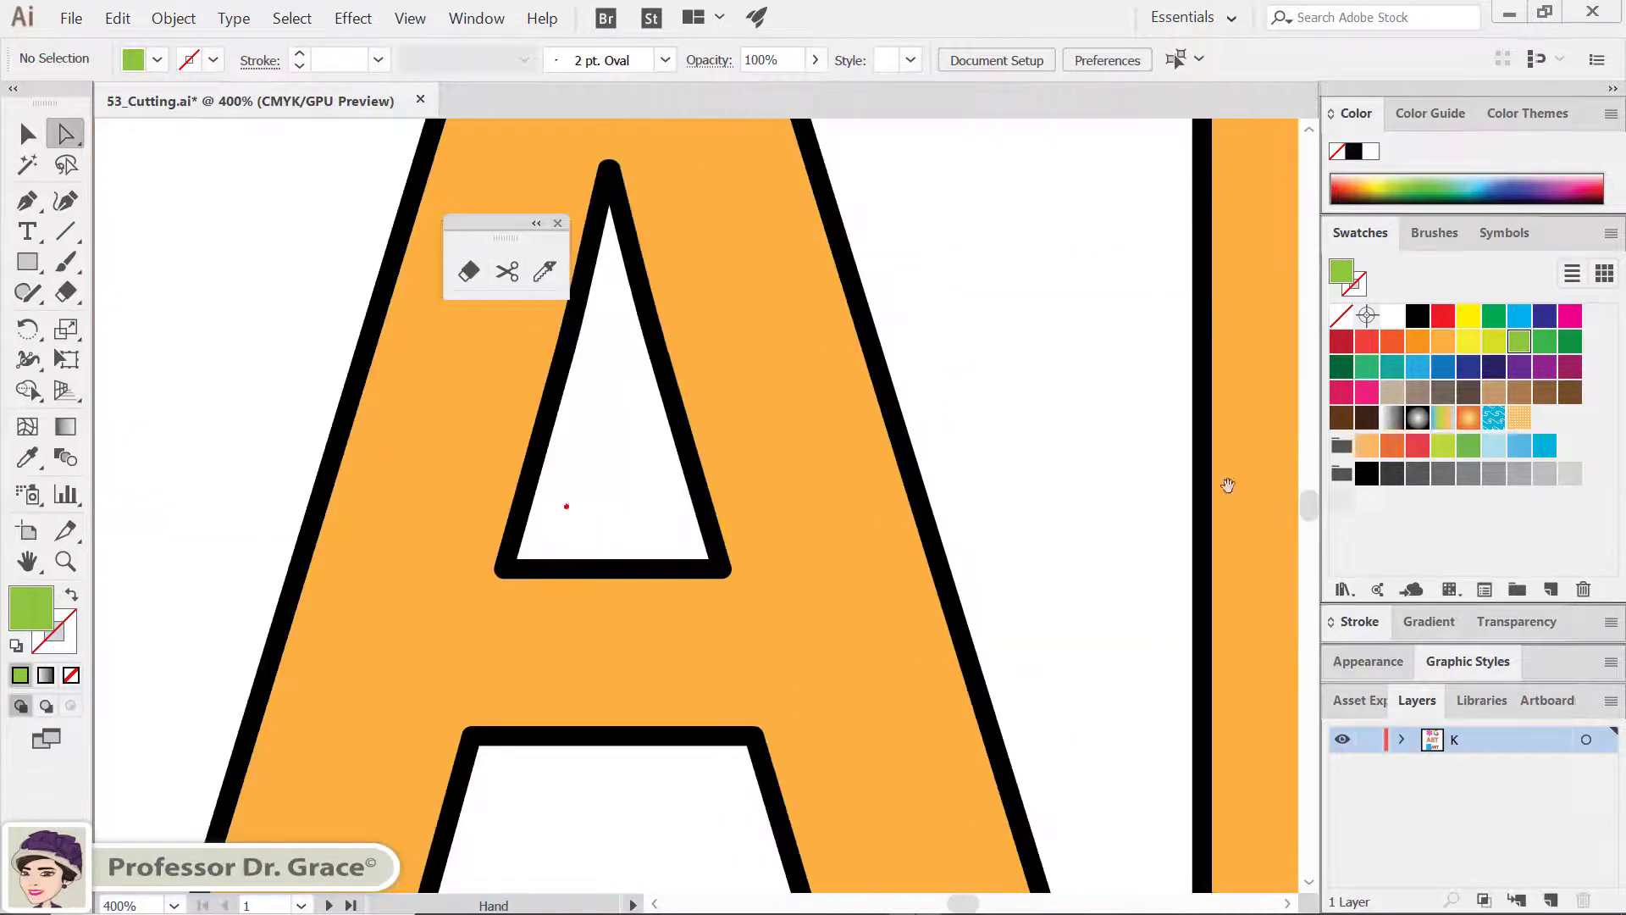
{"action": "left_click_drag", "start_coordinate": [954, 472], "coordinate": [903, 541]}
Step: Cut the A's outline with Scissors at the inner triangle's and crossbar's corners
{"action": "left_click", "coordinate": [508, 271]}
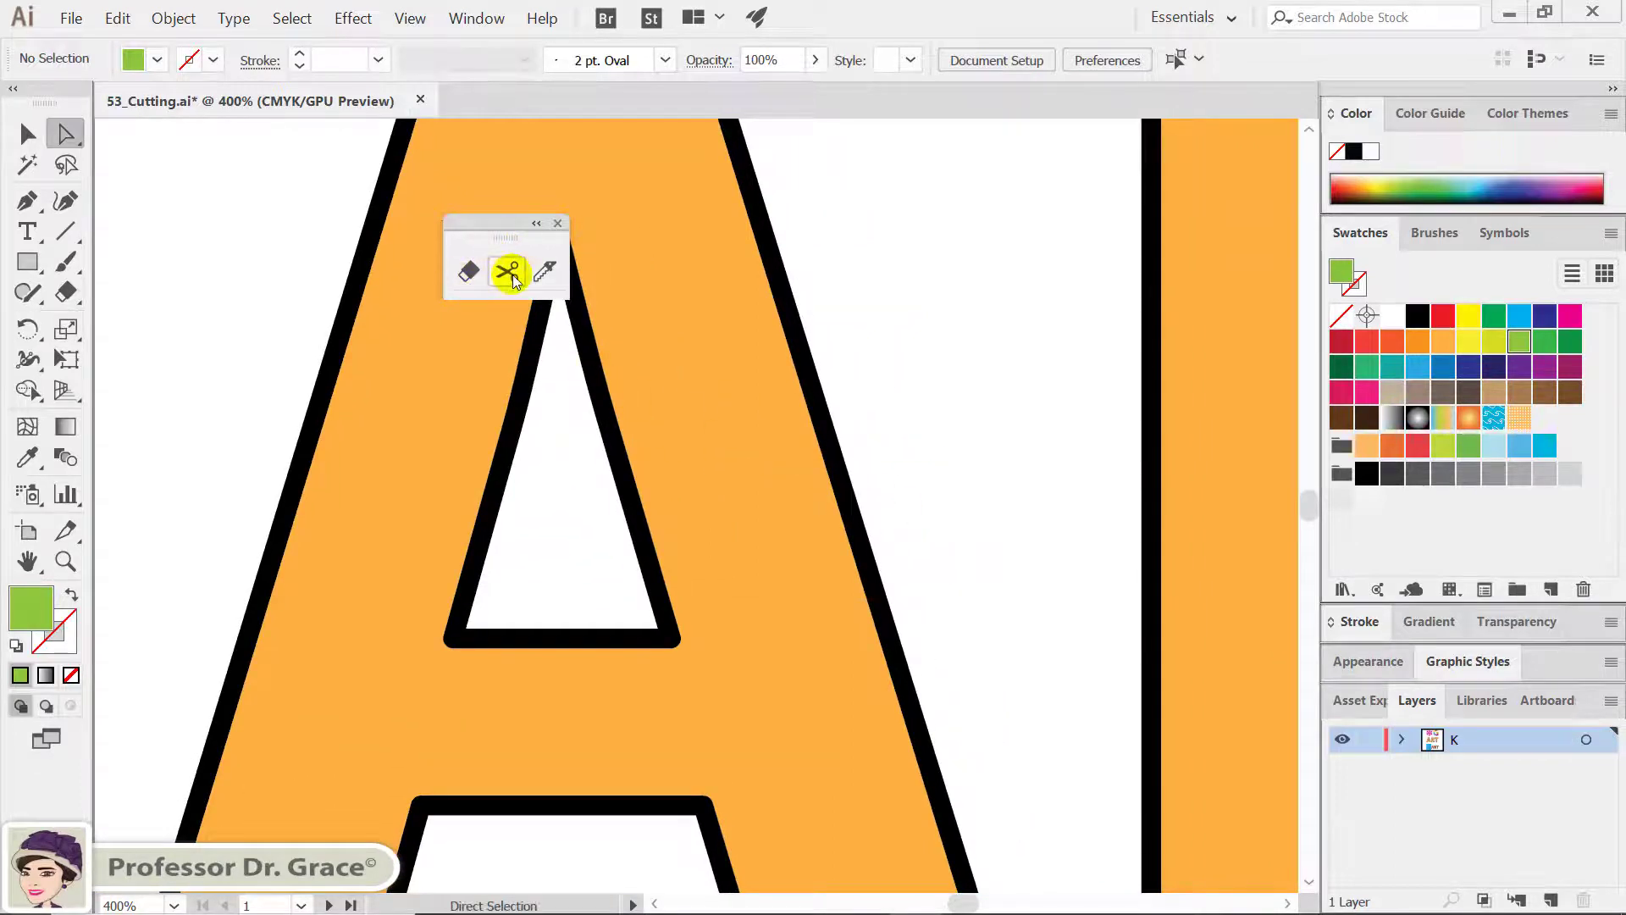
{"action": "left_click", "coordinate": [604, 841]}
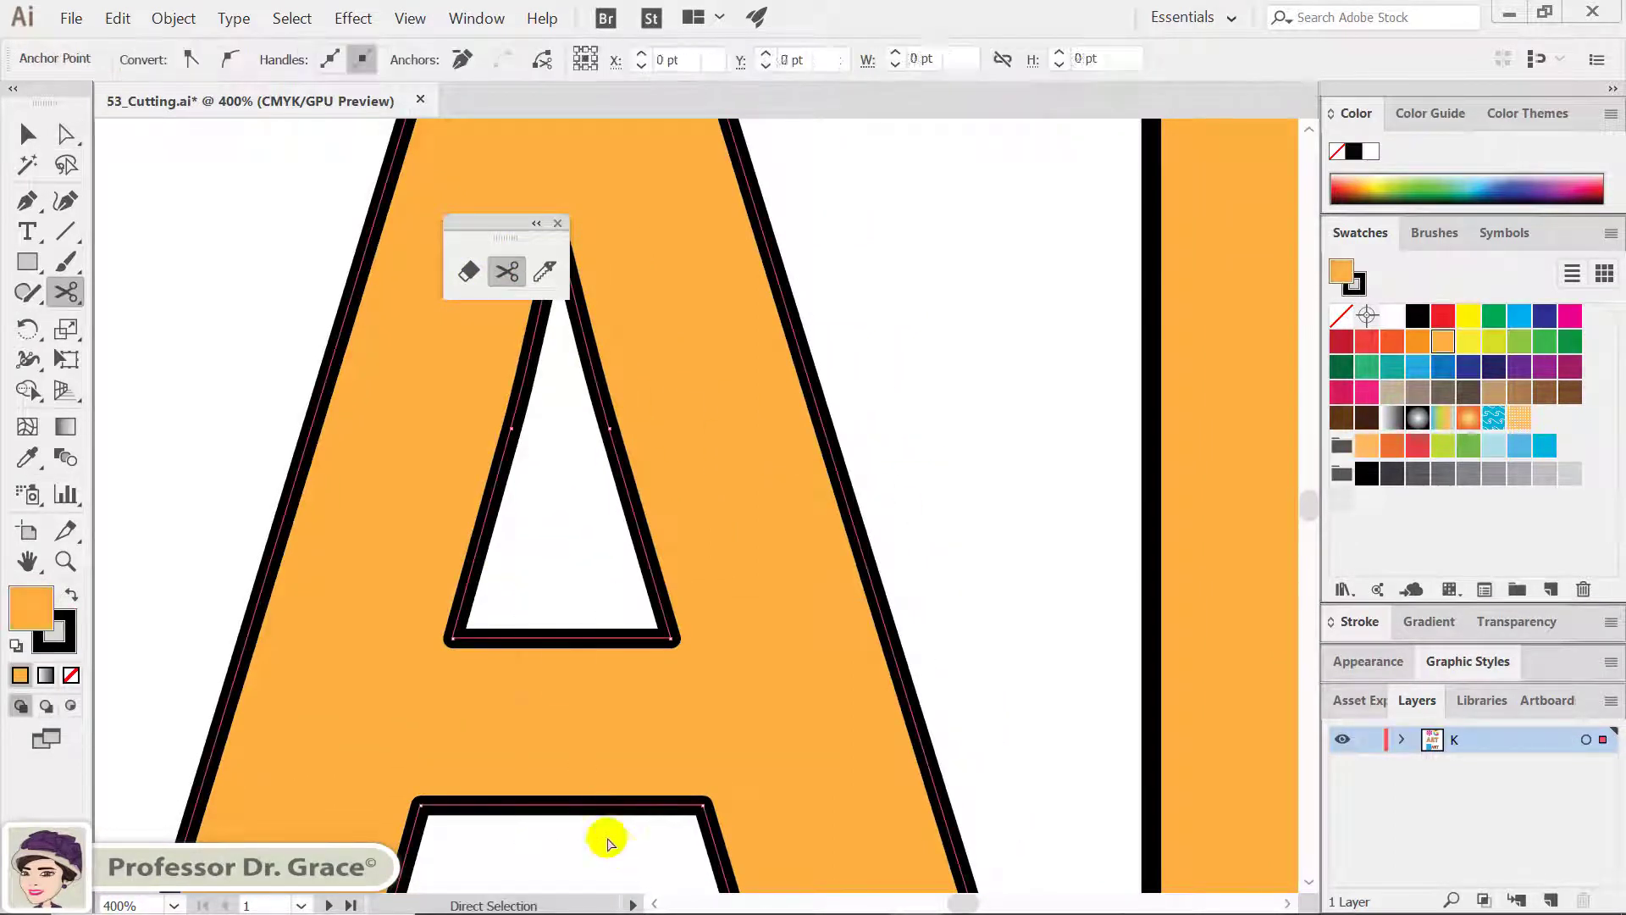
{"action": "left_click", "coordinate": [454, 637]}
{"action": "left_click", "coordinate": [662, 650]}
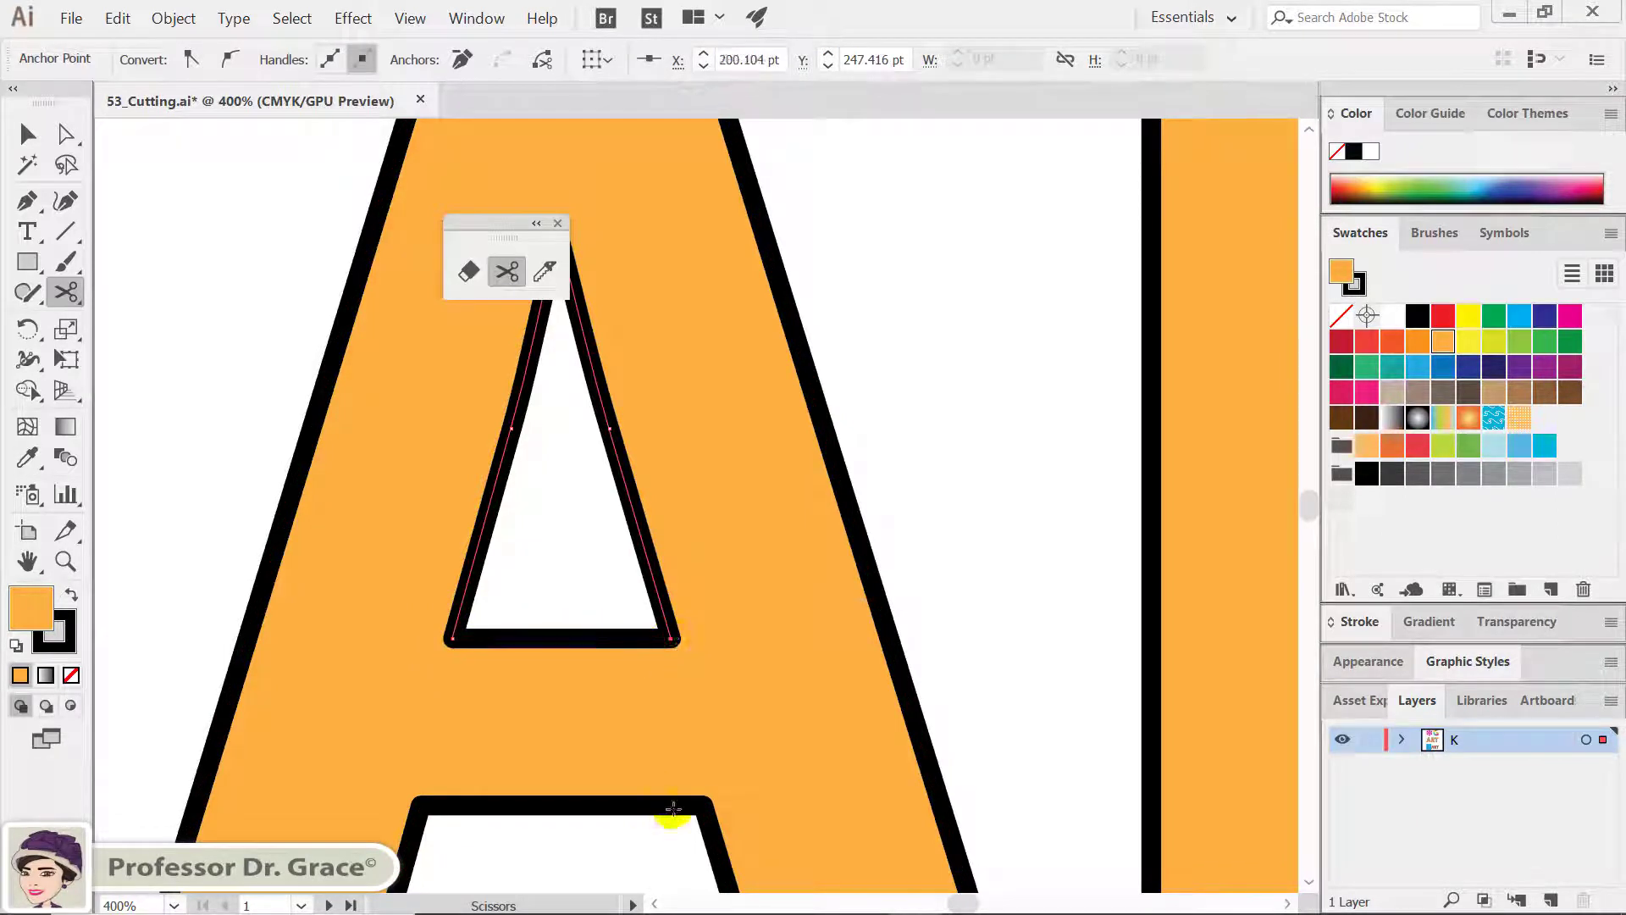
{"action": "left_click", "coordinate": [700, 803]}
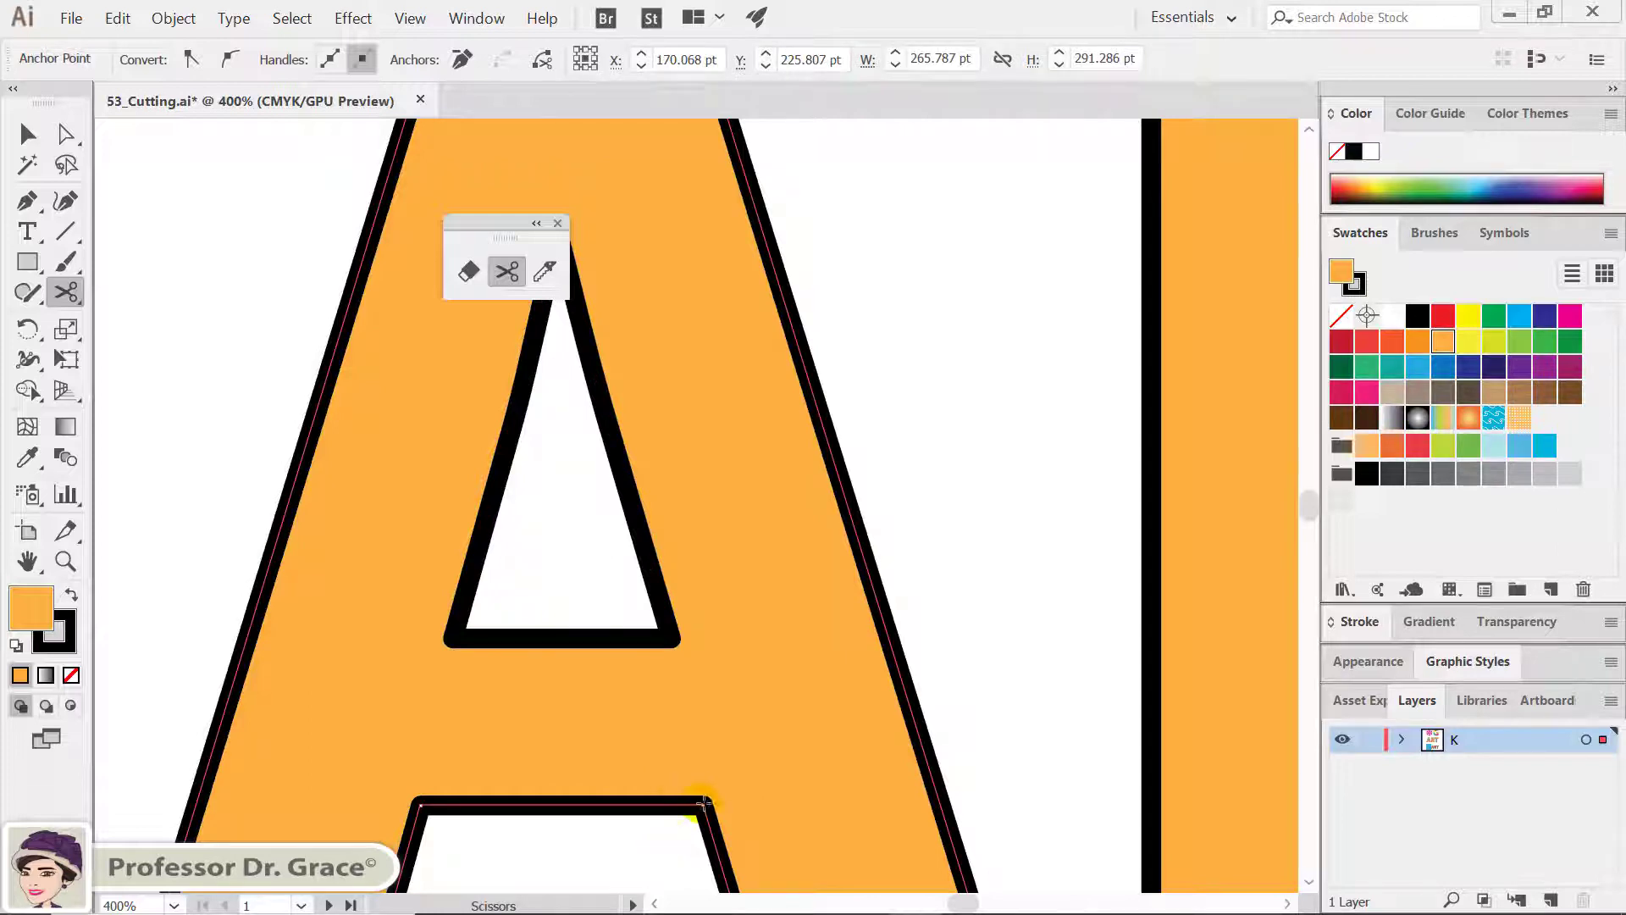
{"action": "left_click", "coordinate": [657, 805]}
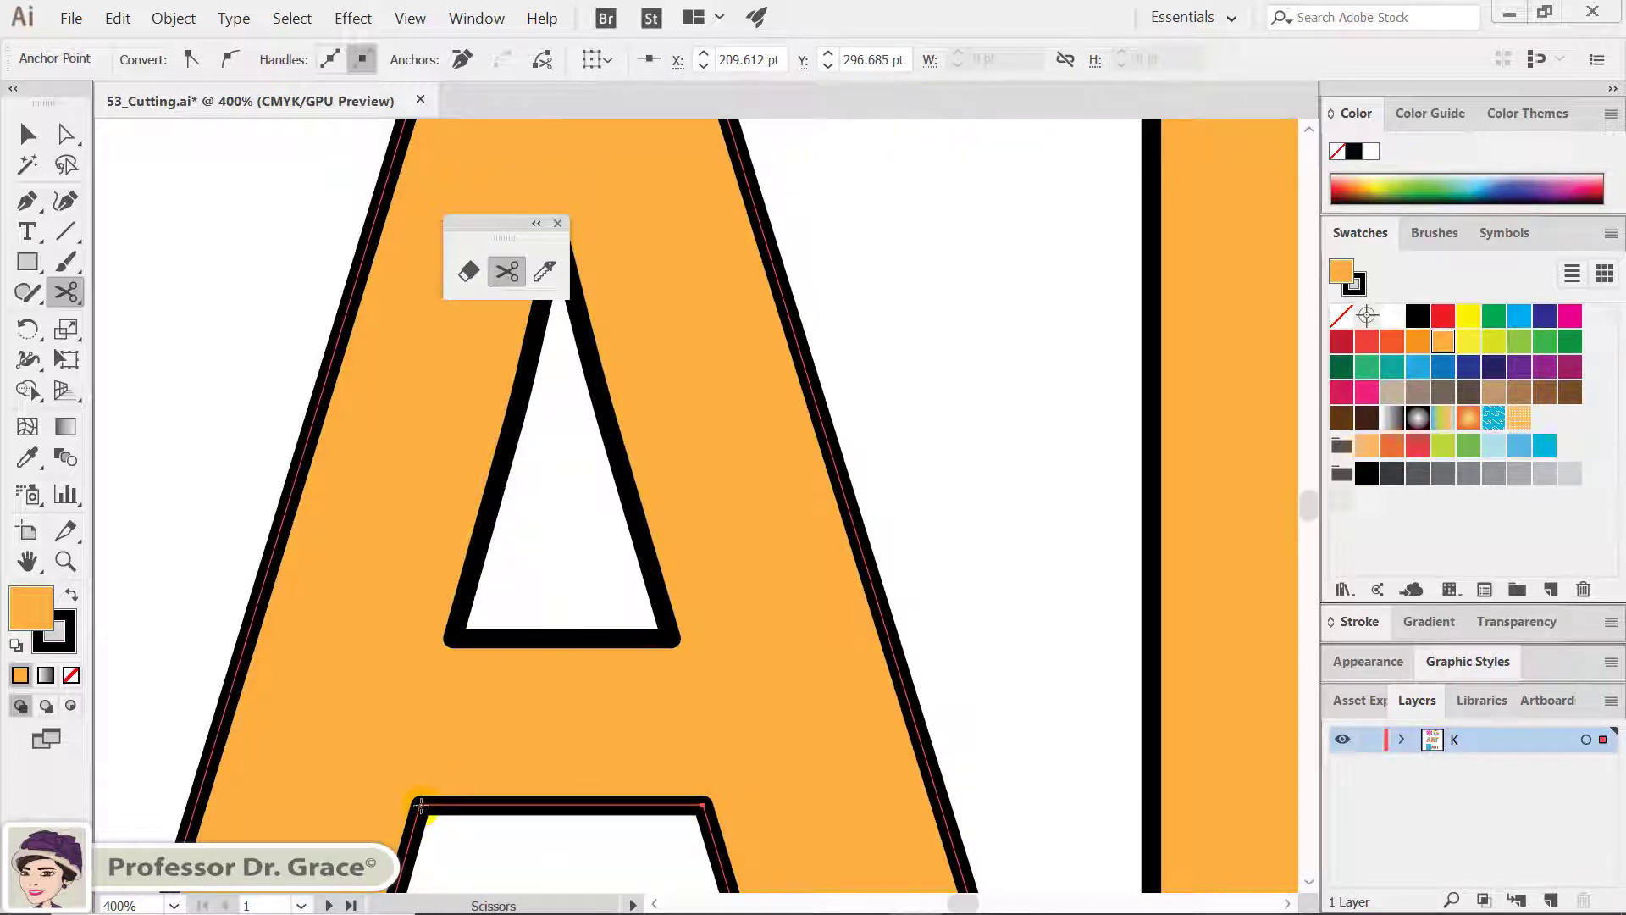
{"action": "left_click", "coordinate": [421, 805]}
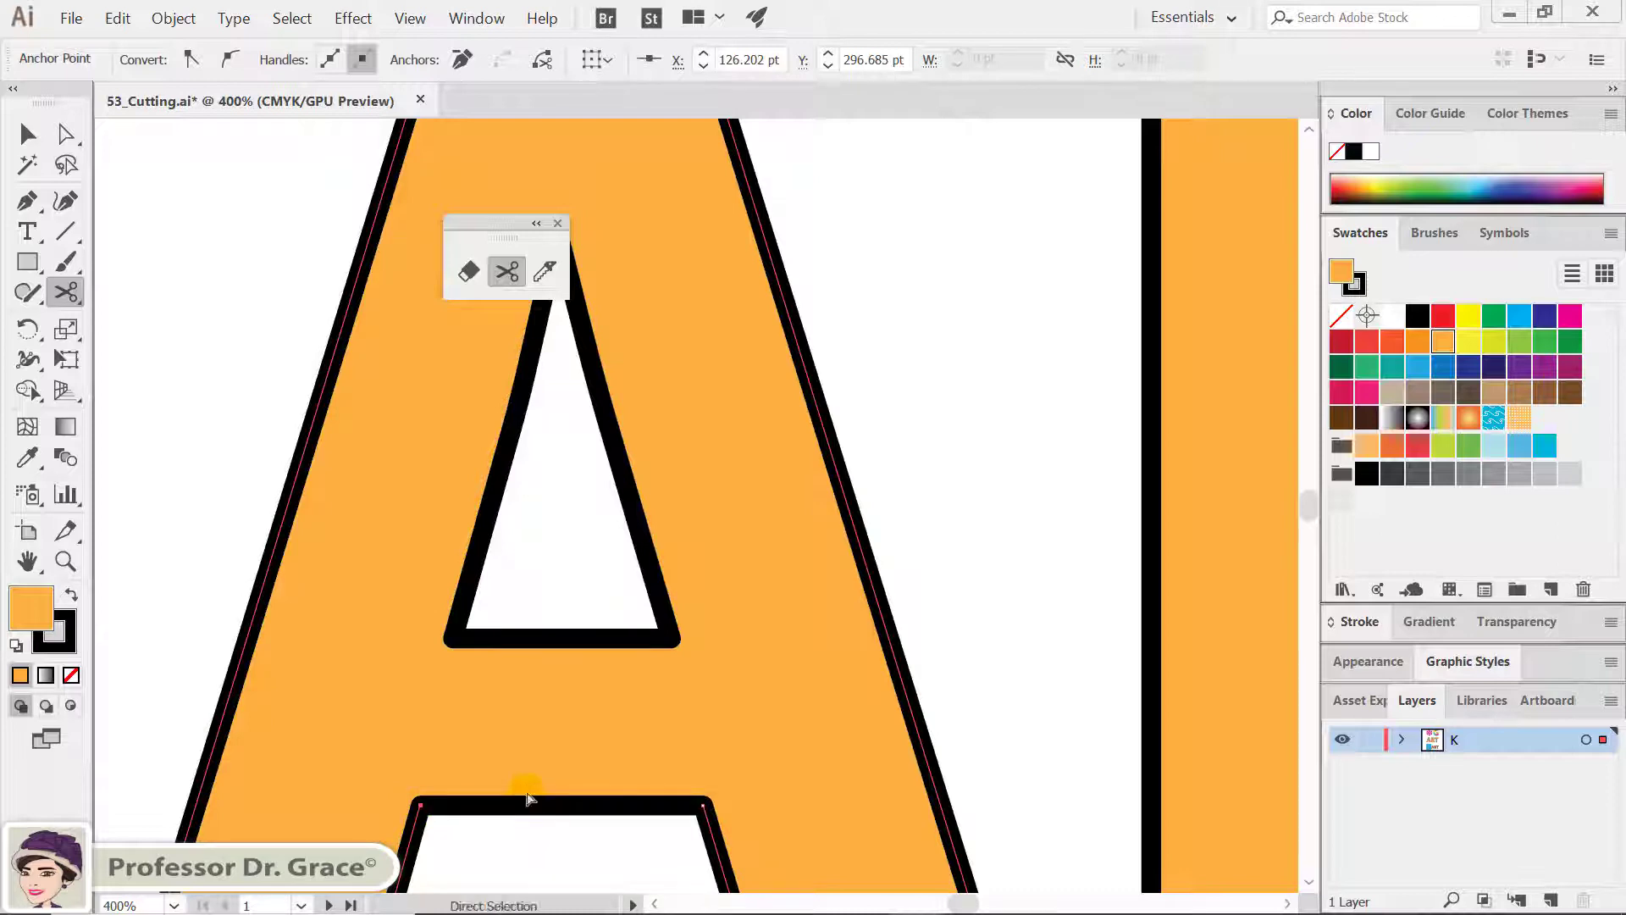
{"action": "left_click", "coordinate": [527, 798]}
Step: Delete the A's crossbar edges using Direct Selection
{"action": "left_click_drag", "start_coordinate": [847, 500], "coordinate": [533, 675]}
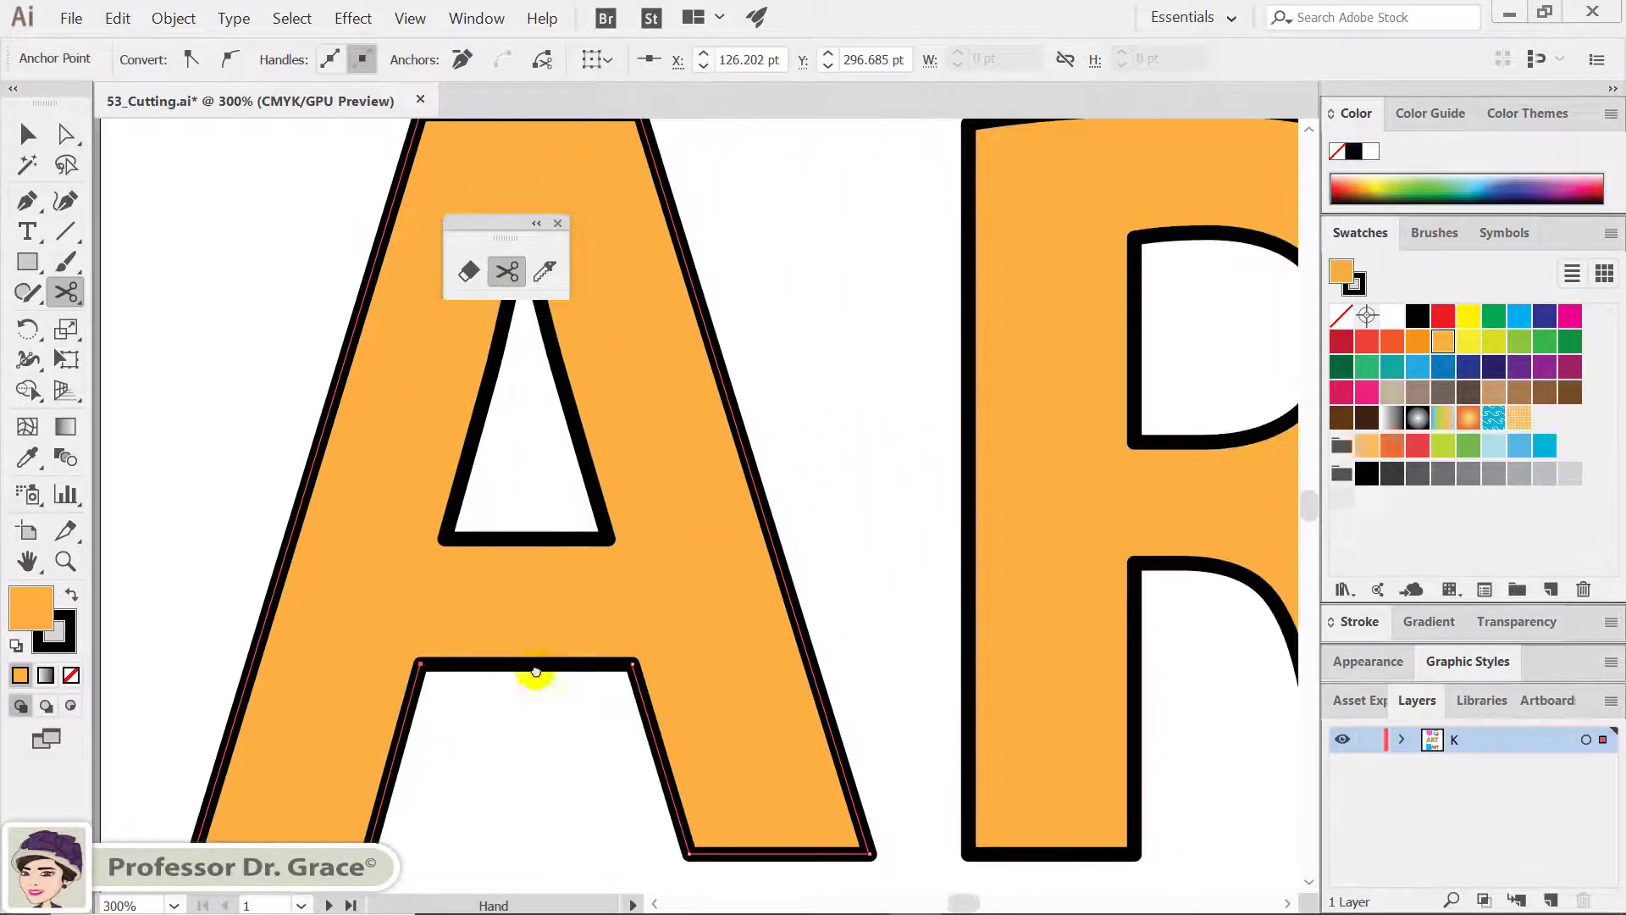
{"action": "key", "text": "a"}
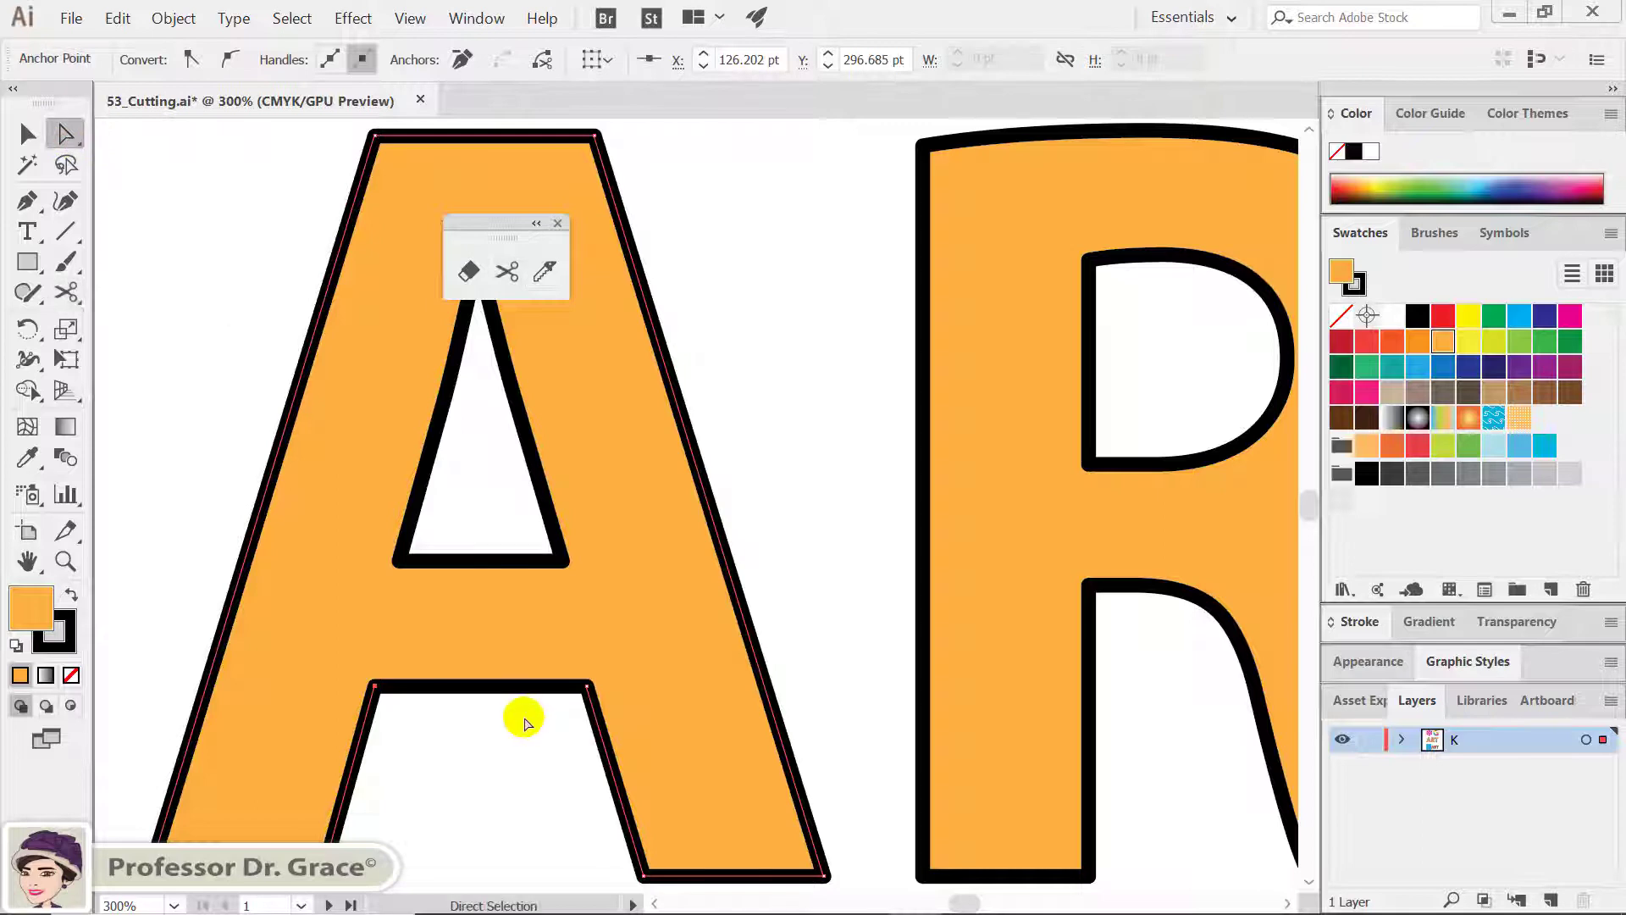
{"action": "left_click_drag", "start_coordinate": [523, 722], "coordinate": [446, 550]}
{"action": "key", "text": "Delete"}
{"action": "left_click", "coordinate": [480, 687]}
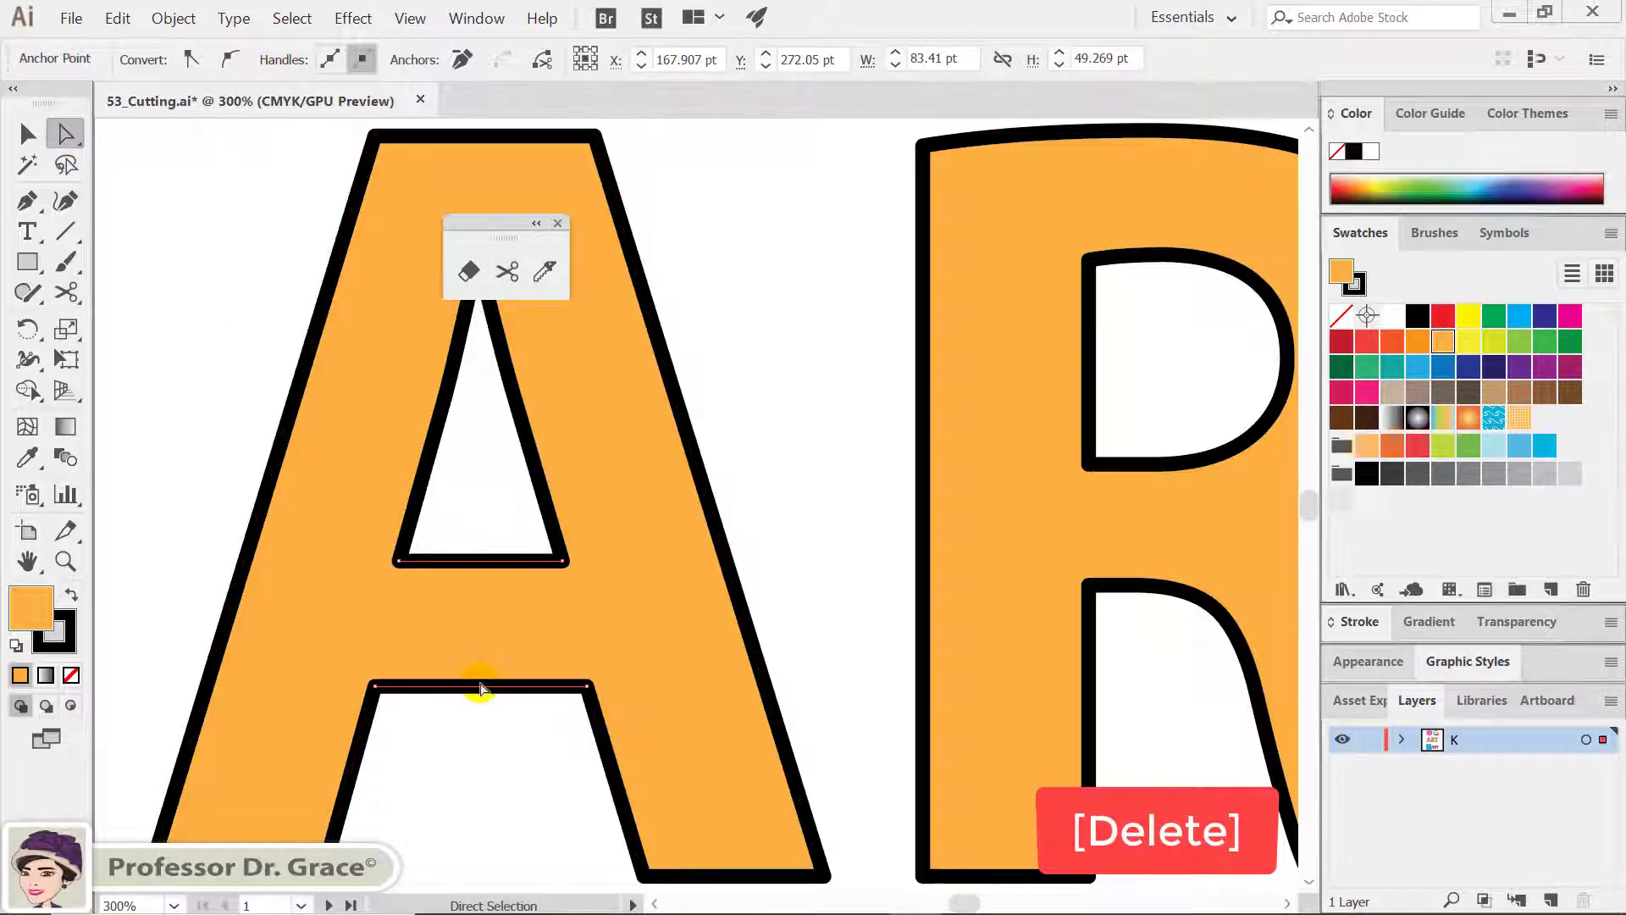
{"action": "key", "text": "Delete"}
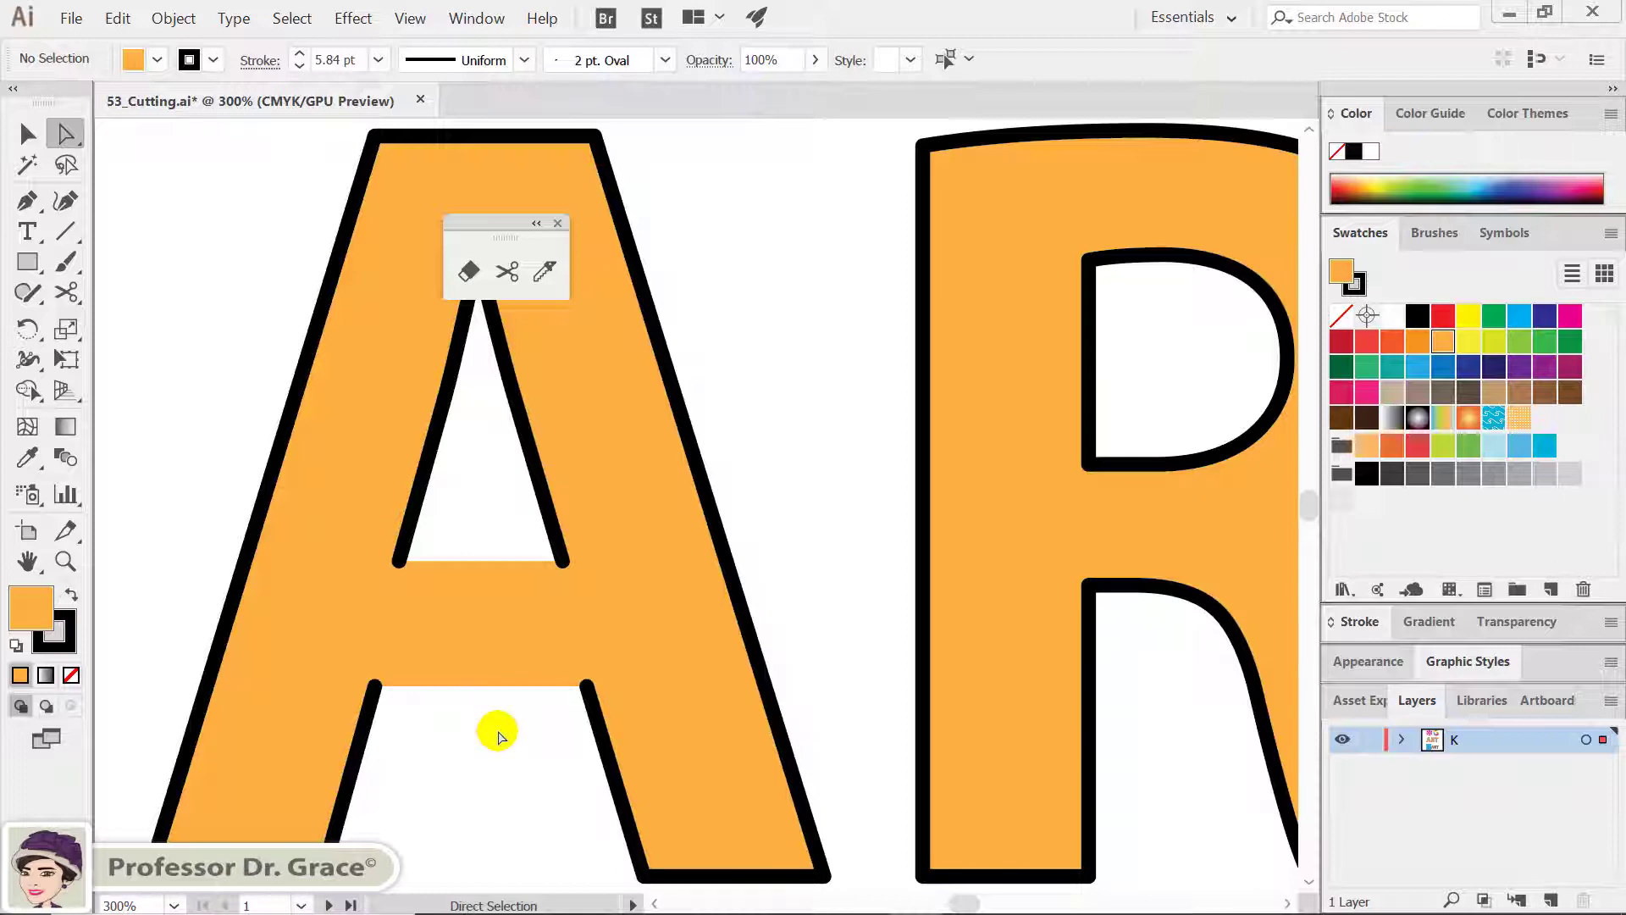
Step: Join the A's open leg endpoints with Ctrl+J into a closed Λ outline
{"action": "left_click_drag", "start_coordinate": [331, 500], "coordinate": [328, 495]}
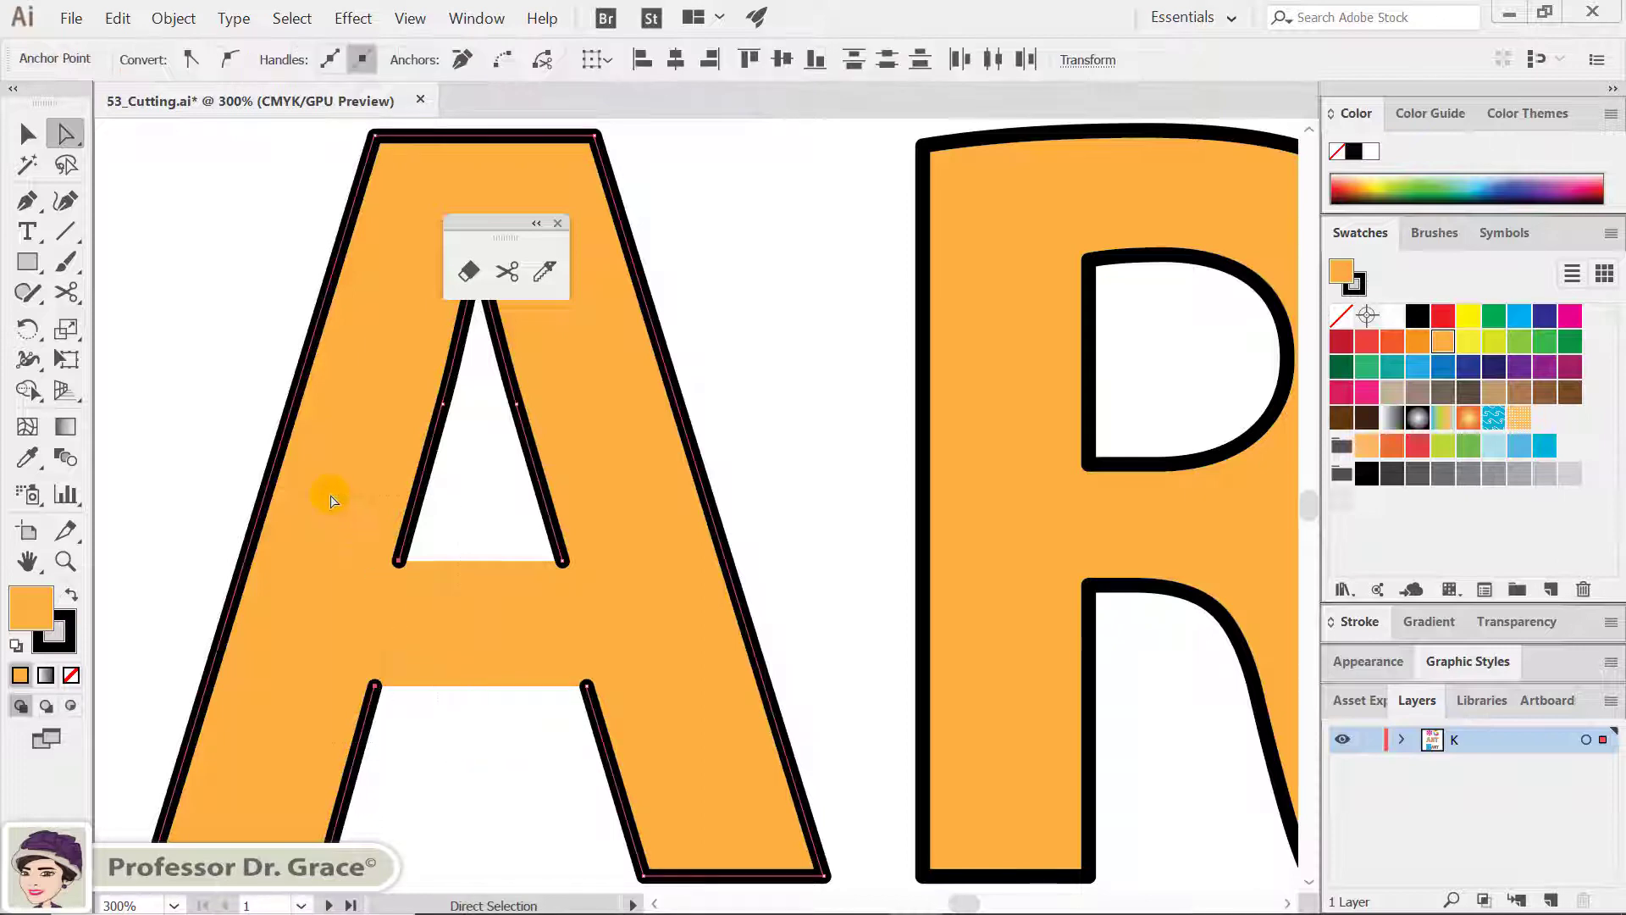
{"action": "key", "text": "ctrl+j"}
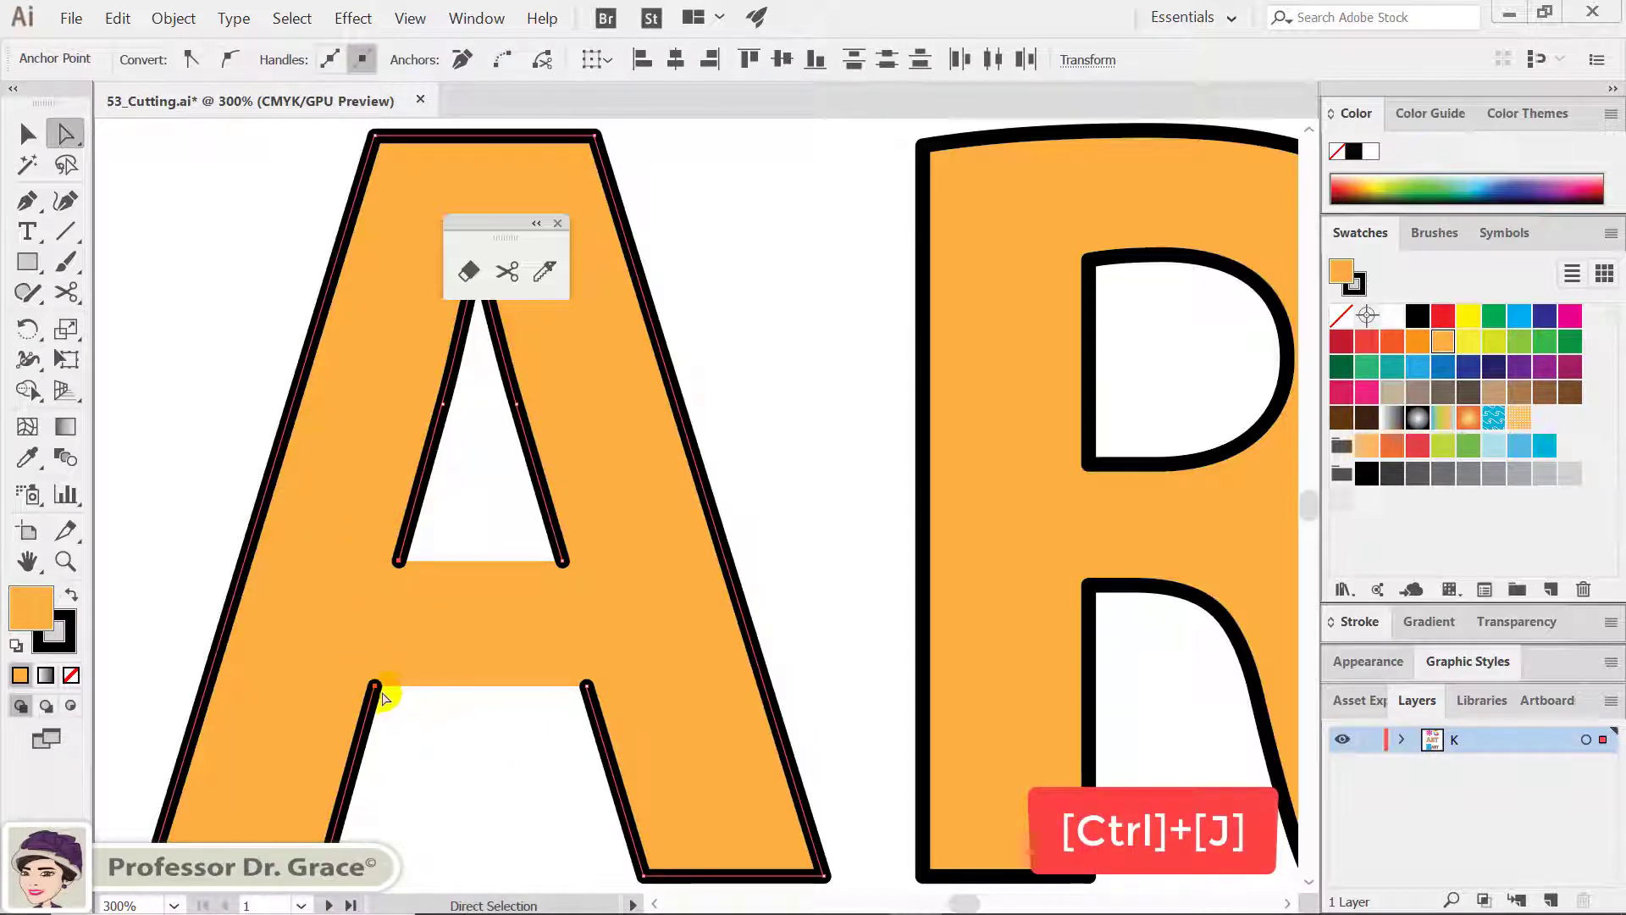
{"action": "key", "text": "v"}
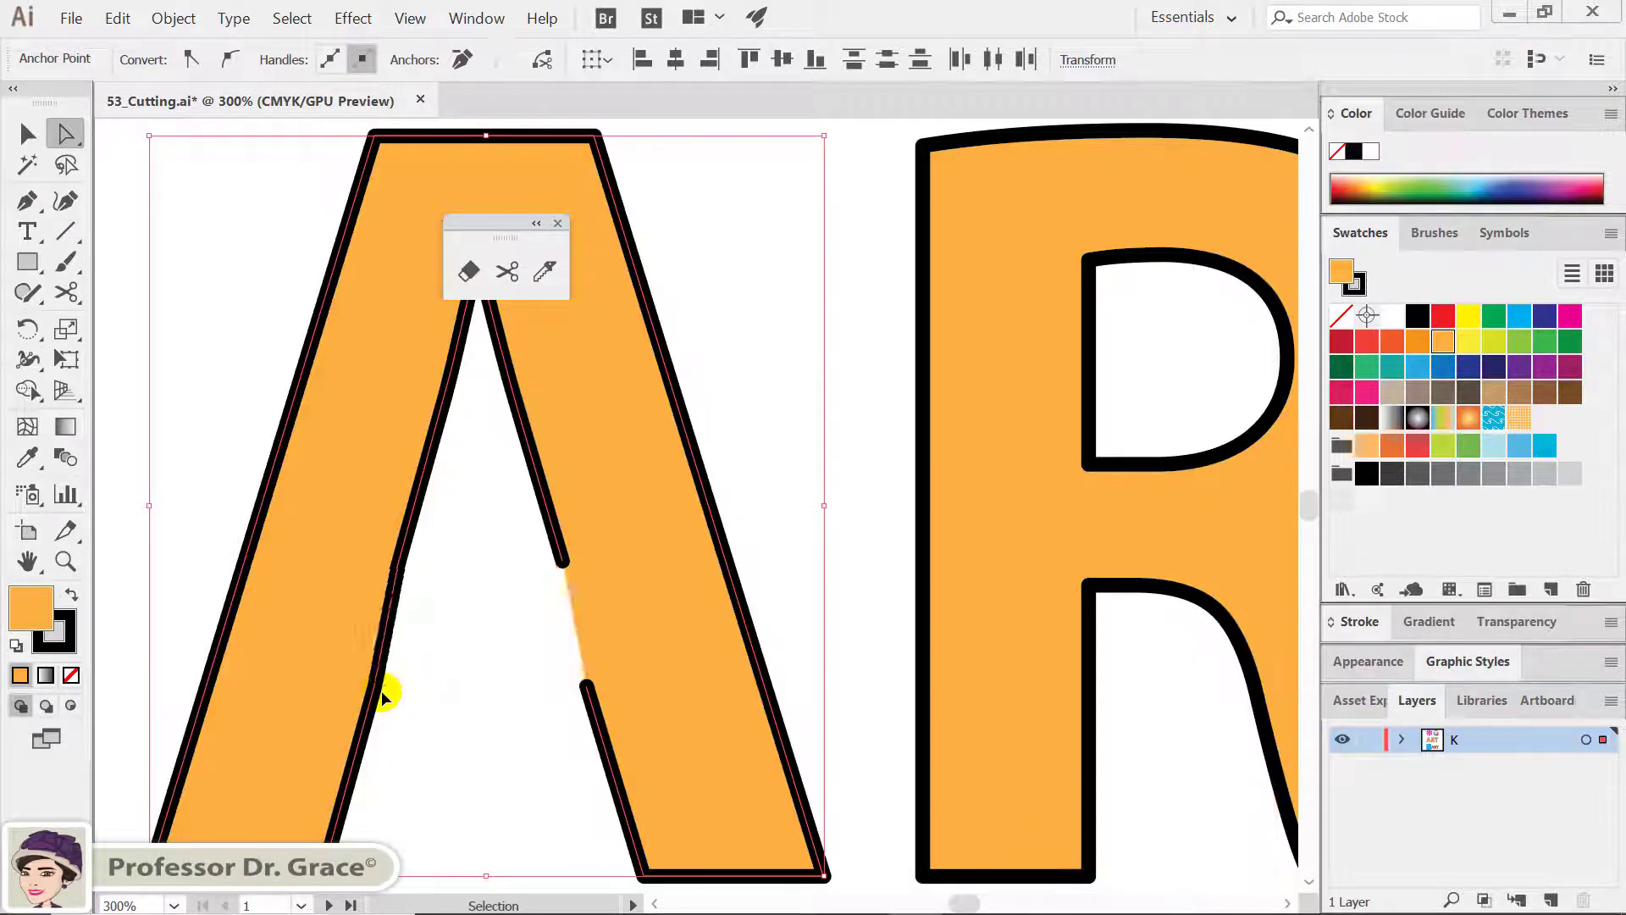
{"action": "key", "text": "a"}
{"action": "left_click_drag", "start_coordinate": [487, 524], "coordinate": [627, 718]}
{"action": "key", "text": "ctrl+j"}
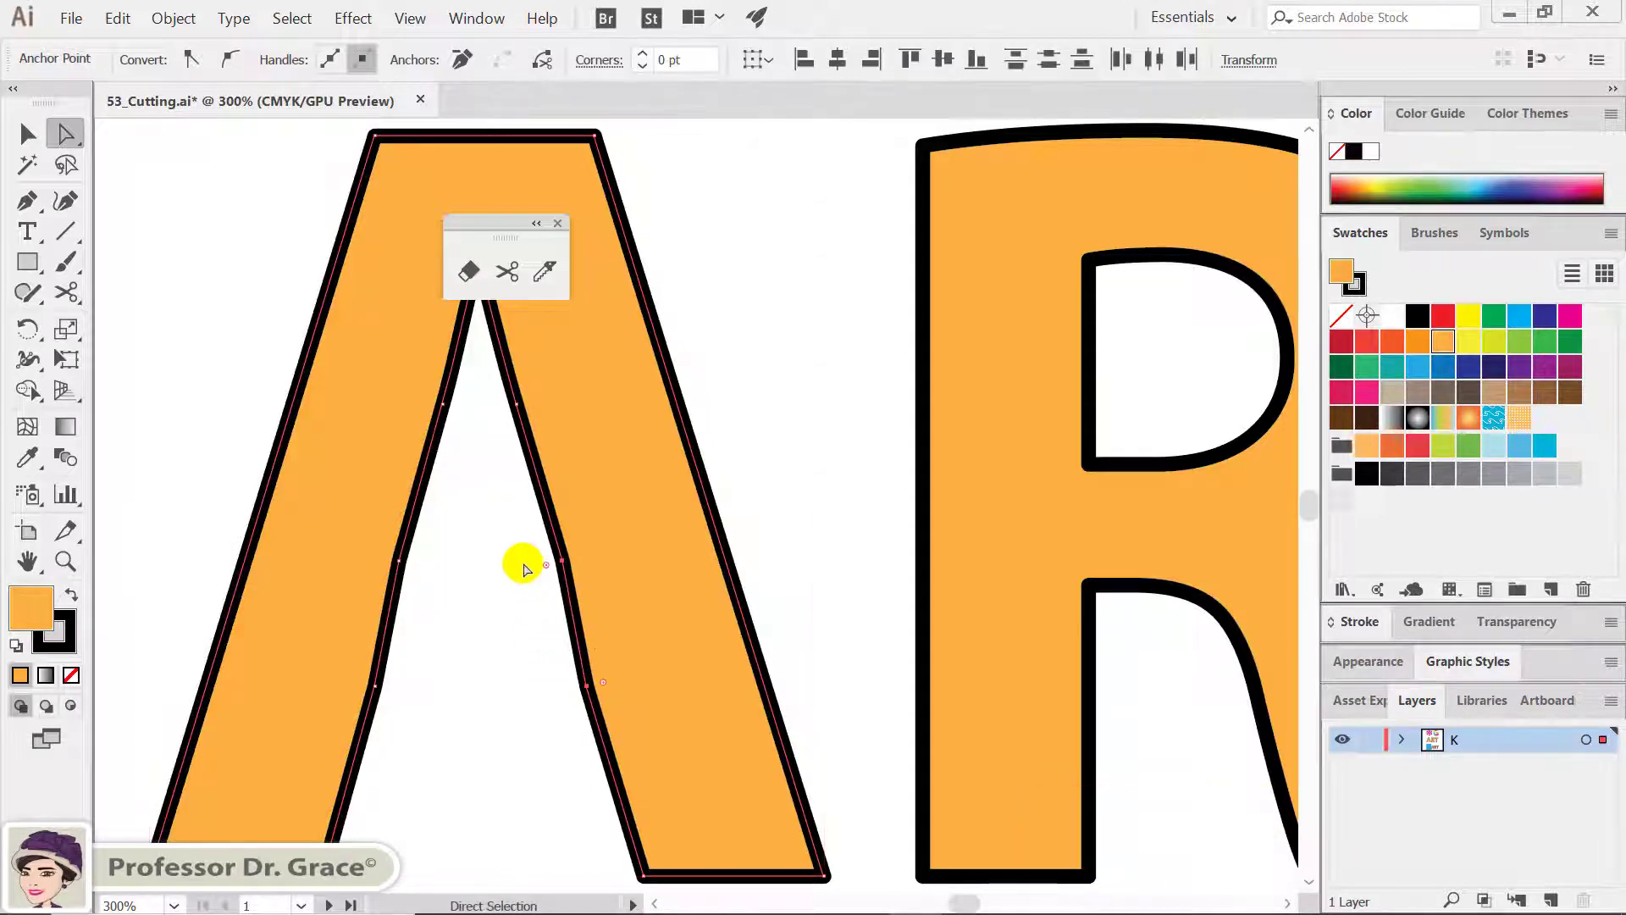
Step: Delete leftover anchors on the Λ's inner legs, deselect, and move the cutting-tools panel aside
{"action": "left_click", "coordinate": [26, 210]}
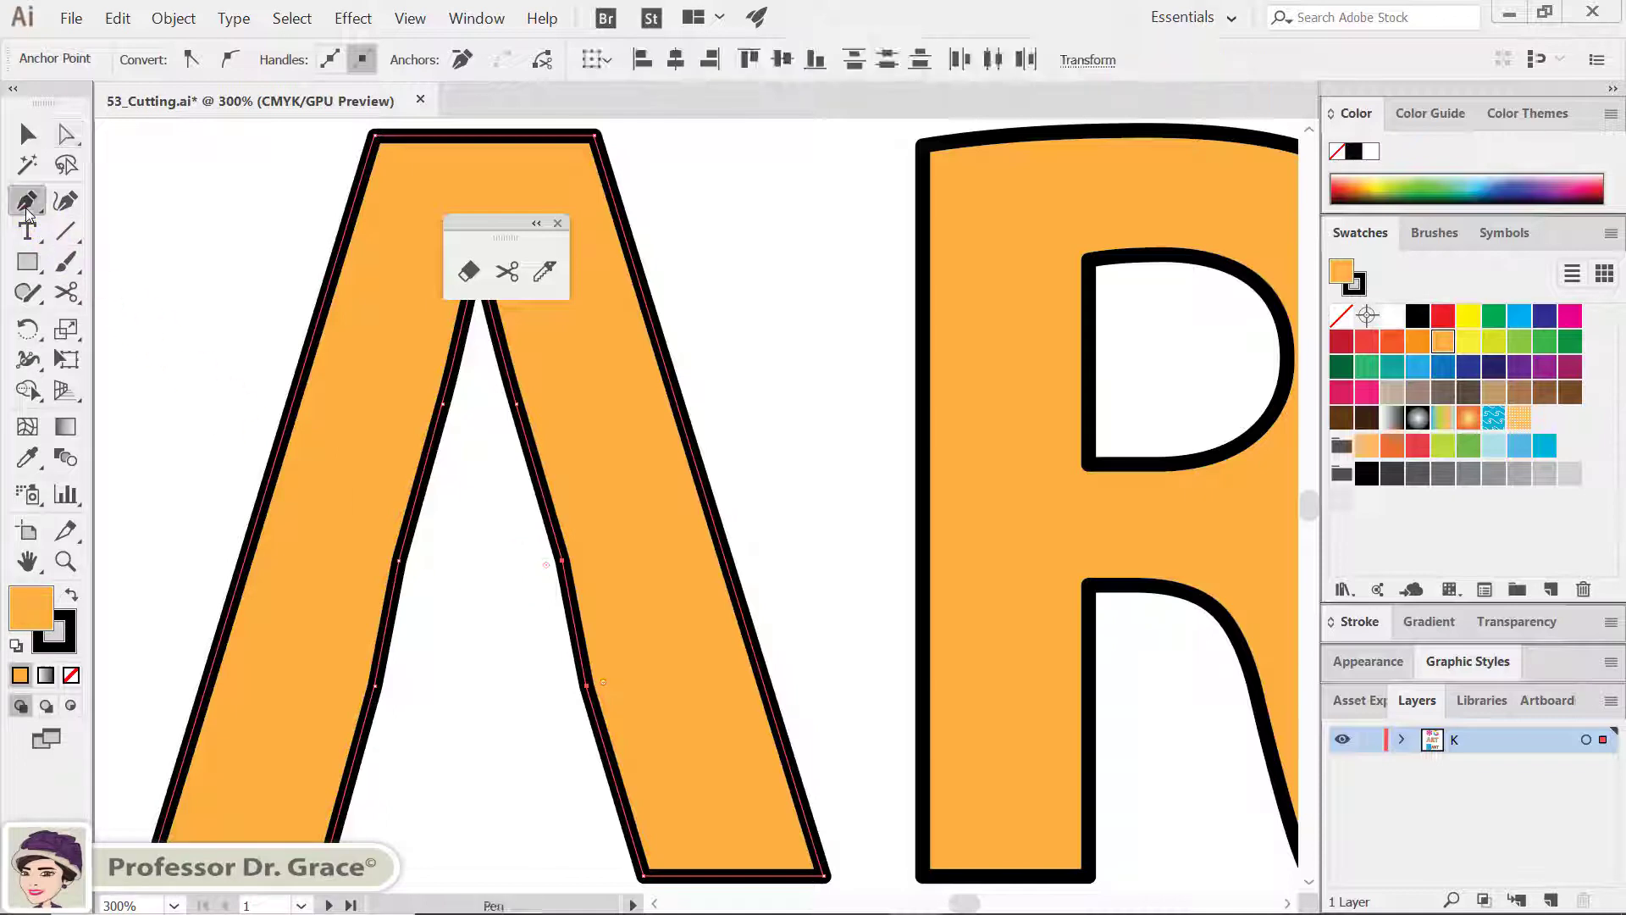
{"action": "left_click", "coordinate": [400, 563]}
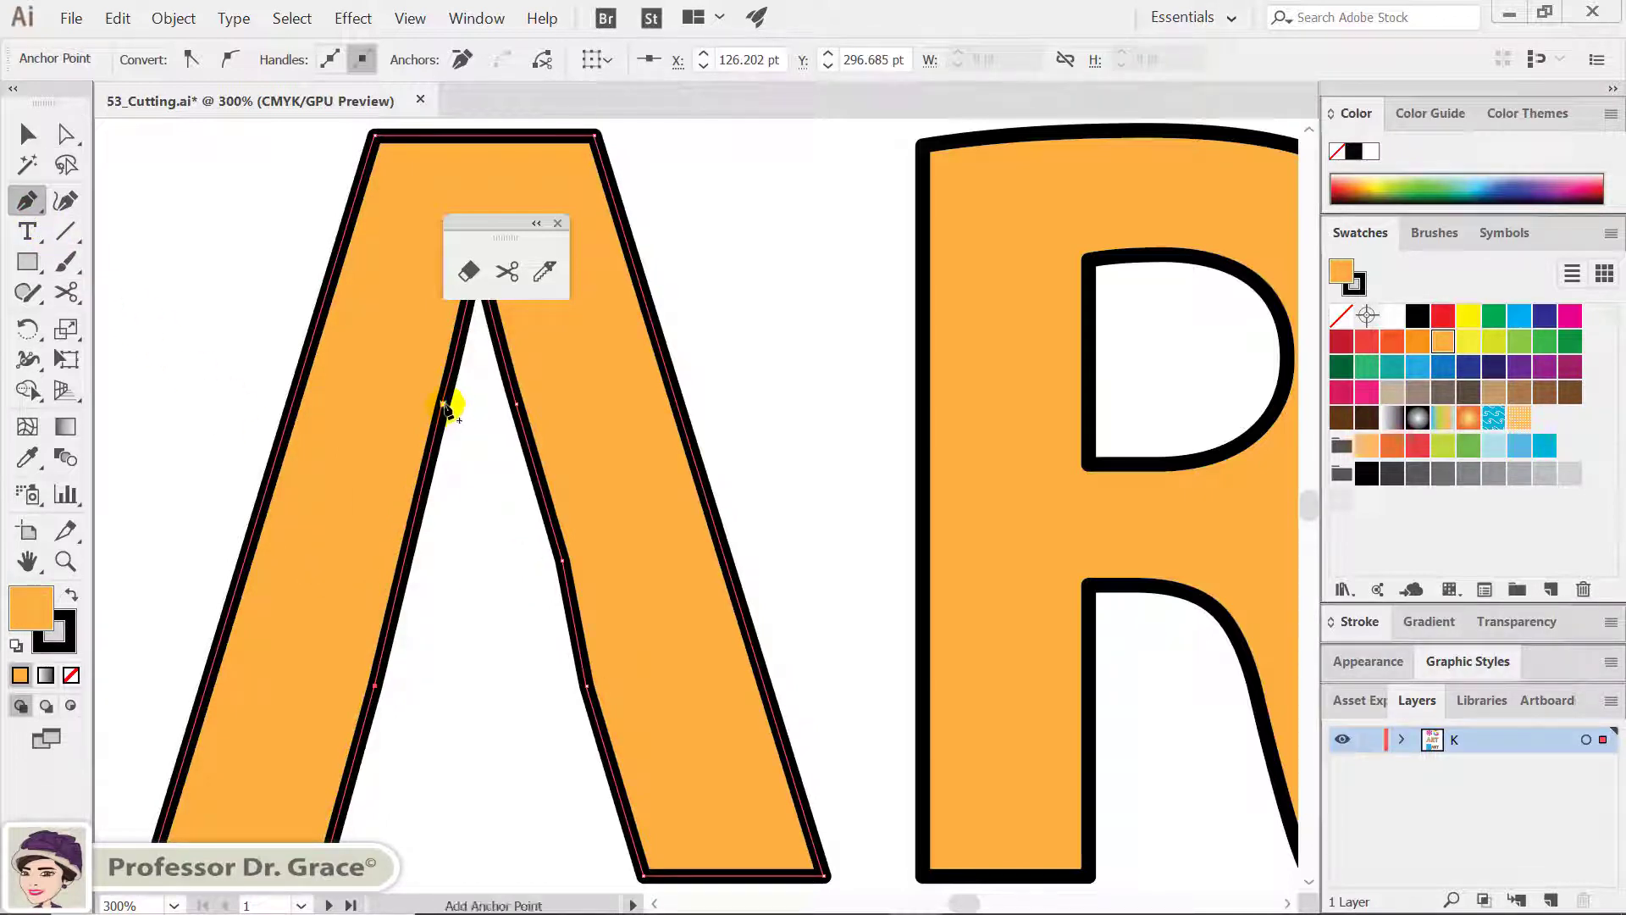
{"action": "left_click", "coordinate": [518, 405]}
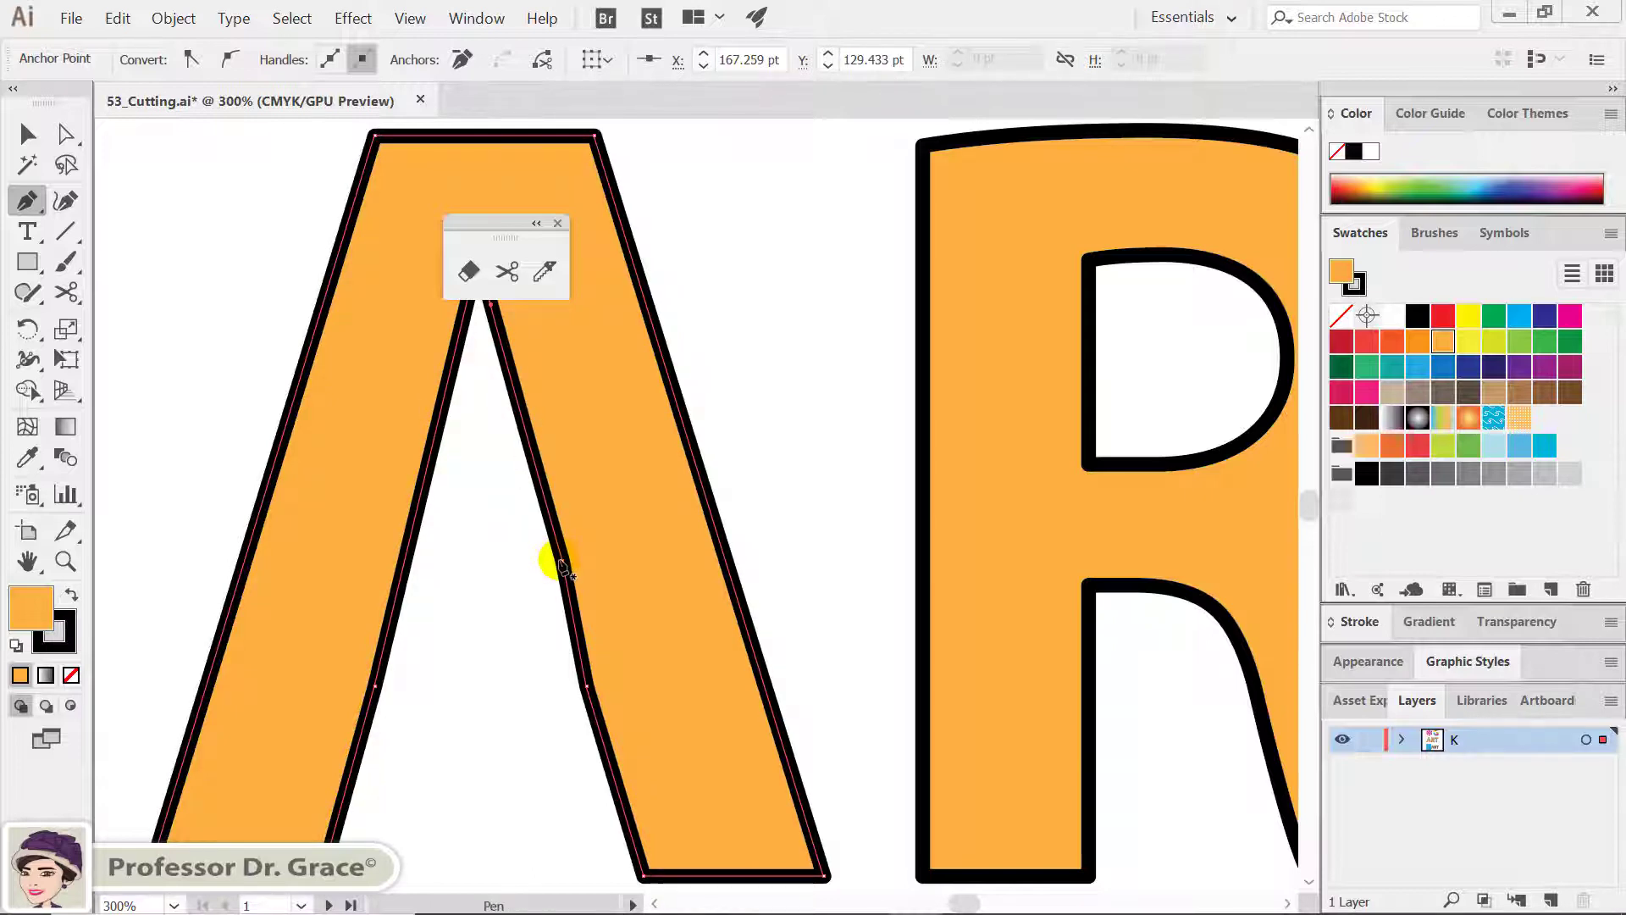
{"action": "left_click", "coordinate": [563, 562]}
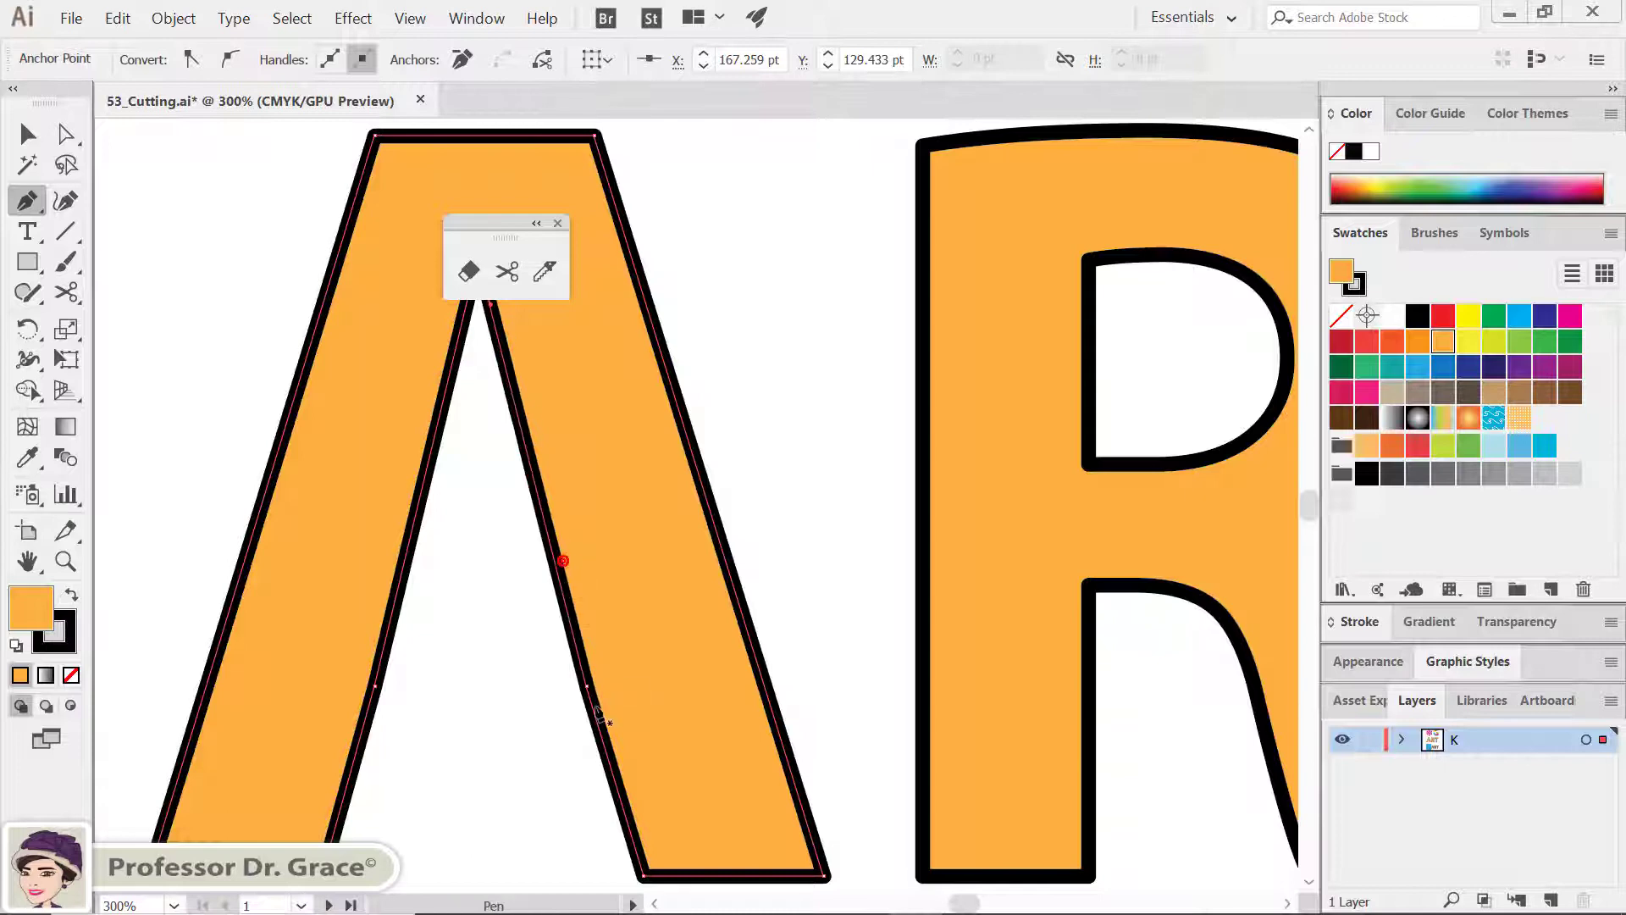
{"action": "left_click", "coordinate": [584, 684]}
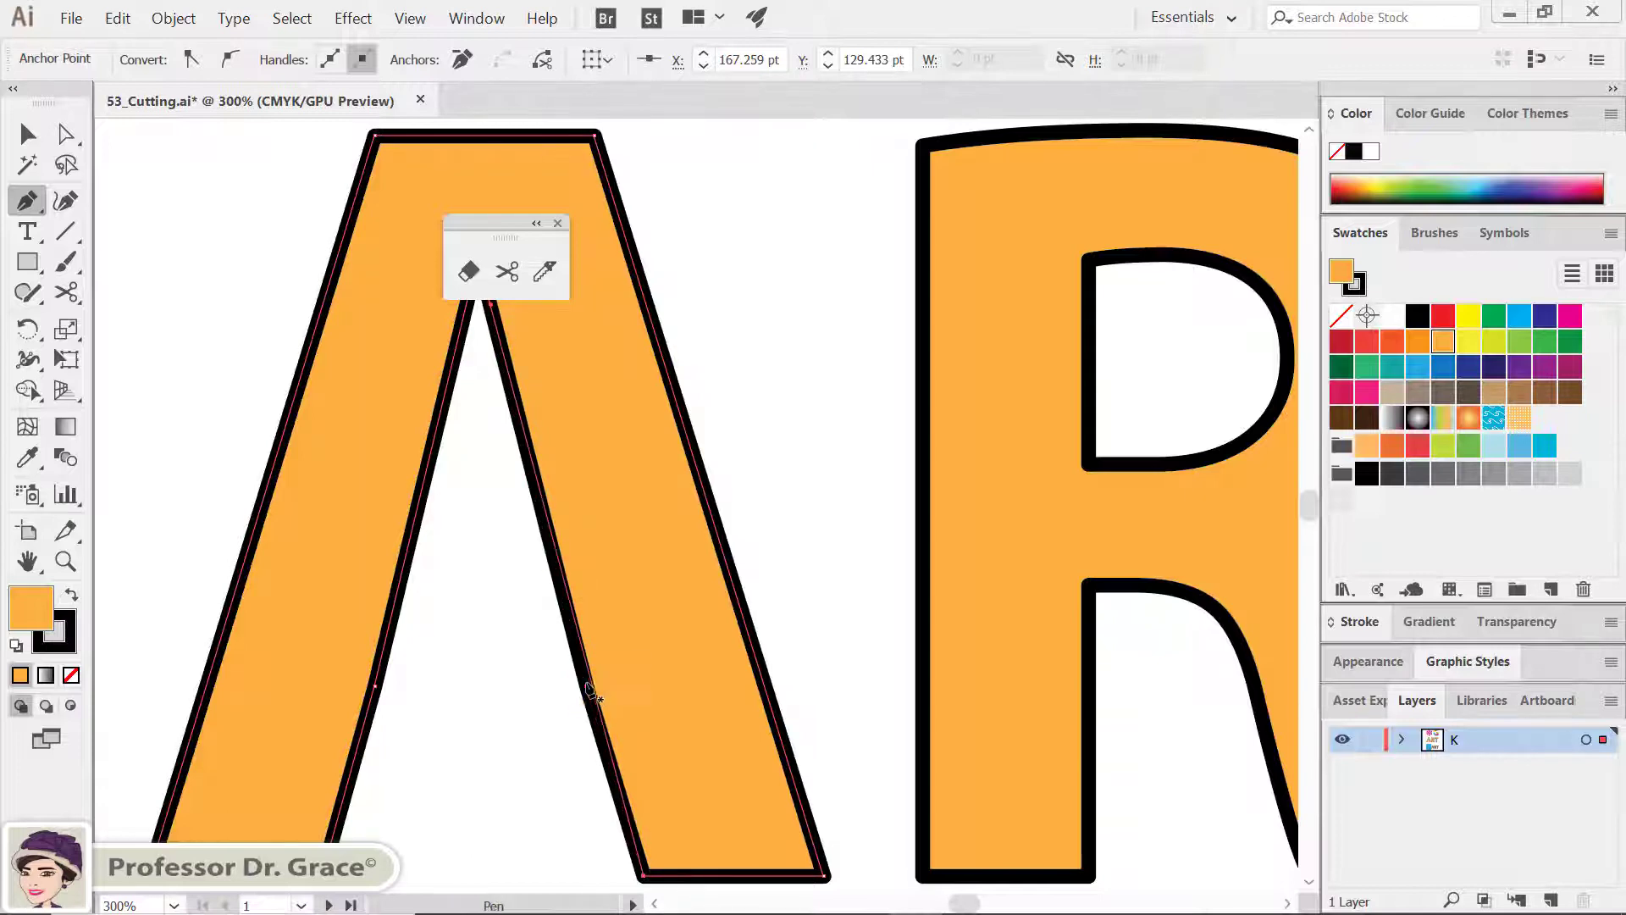
{"action": "left_click", "coordinate": [379, 688]}
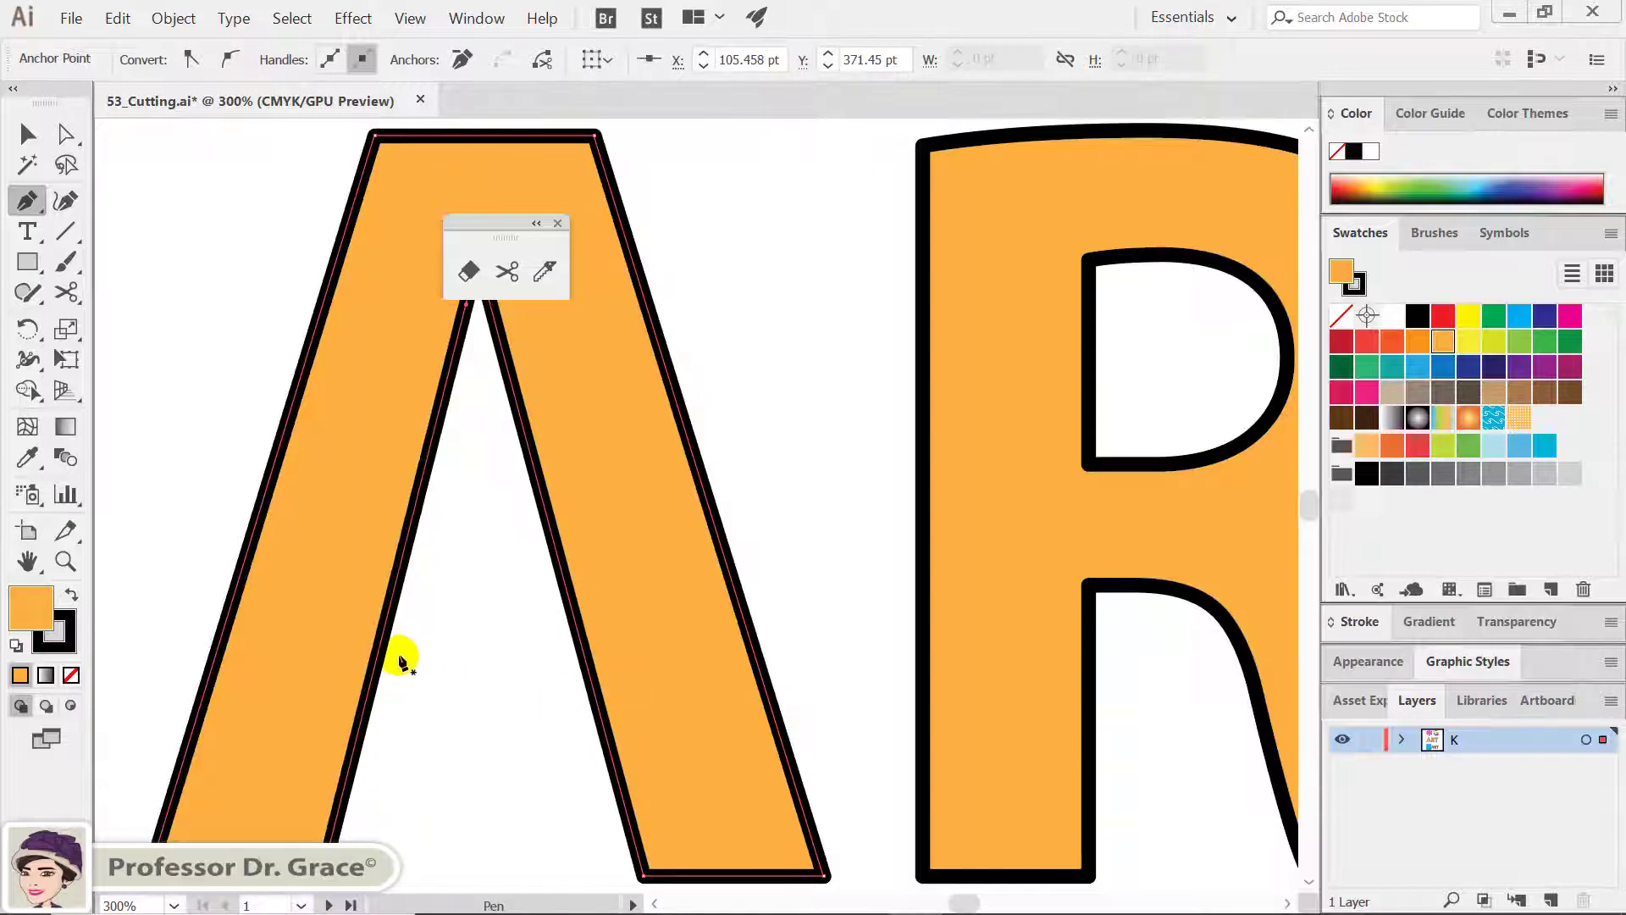
{"action": "left_click", "coordinate": [507, 627], "text": "ctrl"}
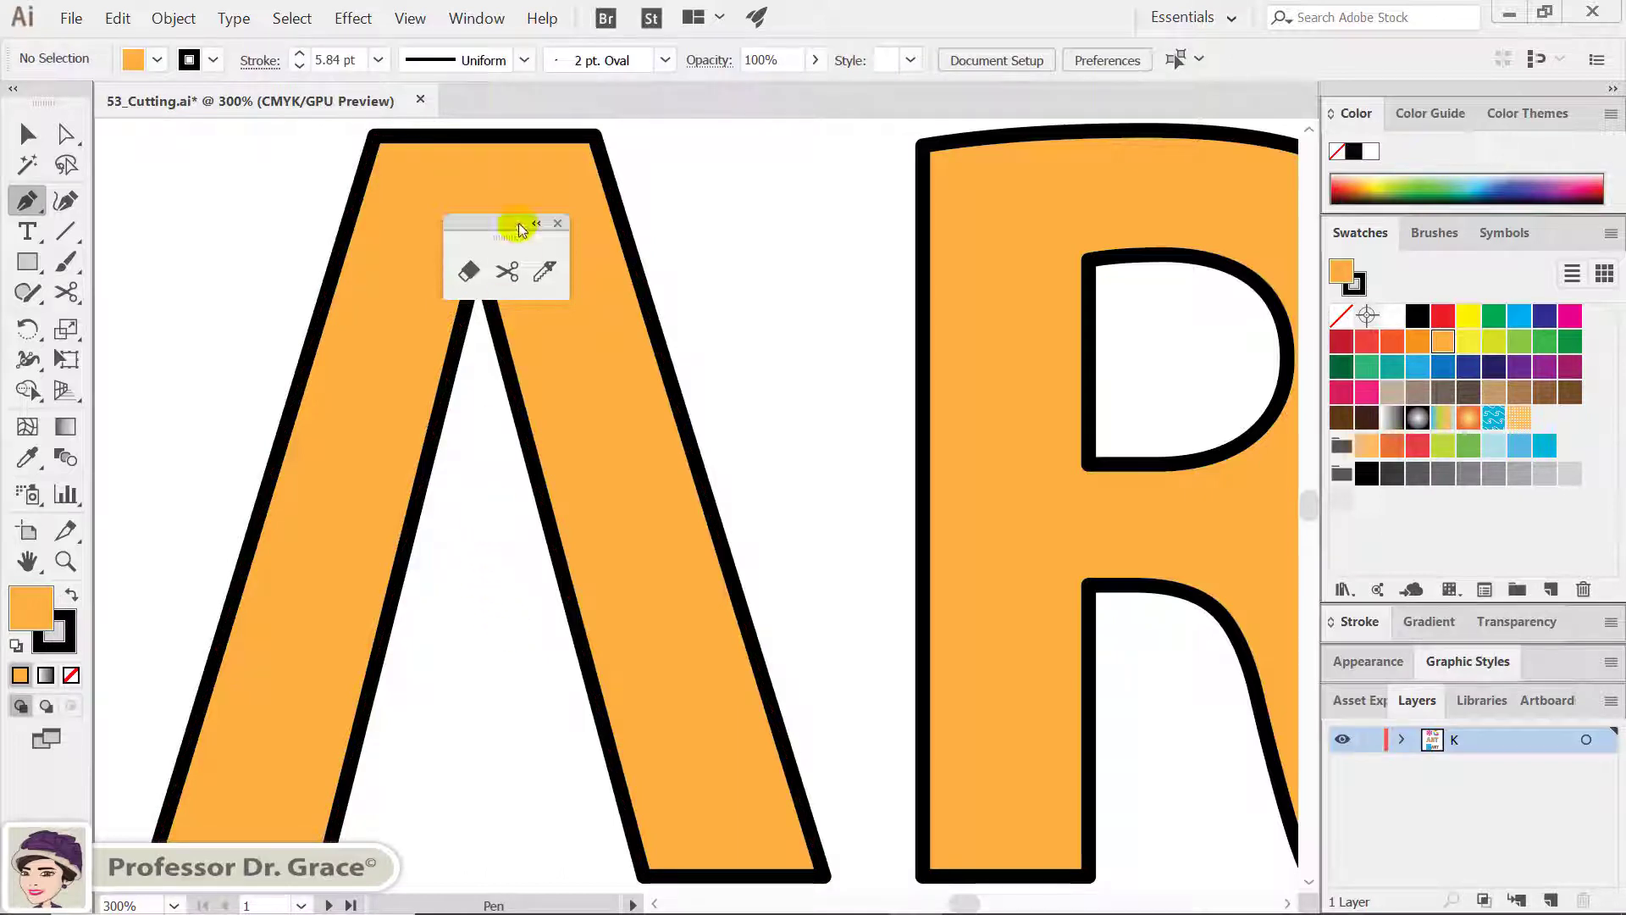
{"action": "left_click_drag", "start_coordinate": [507, 225], "coordinate": [780, 228]}
Step: Cut the R's outline with Scissors at the bowl's and leg's inner corners, then deselect
{"action": "left_click", "coordinate": [783, 275]}
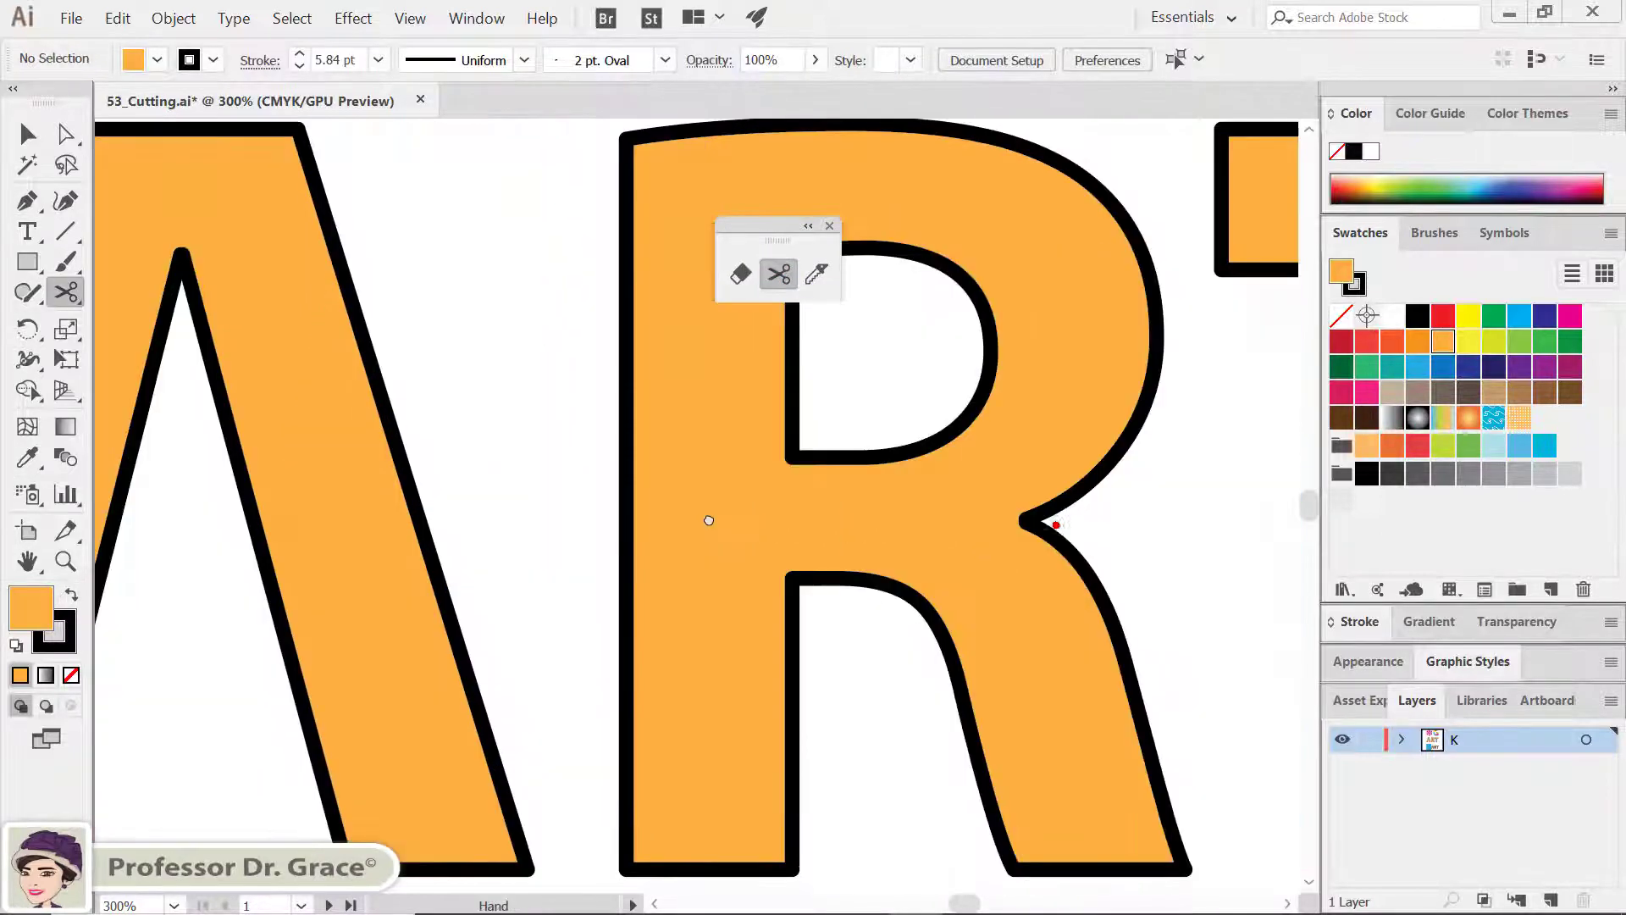
{"action": "left_click_drag", "start_coordinate": [1057, 524], "coordinate": [606, 530]}
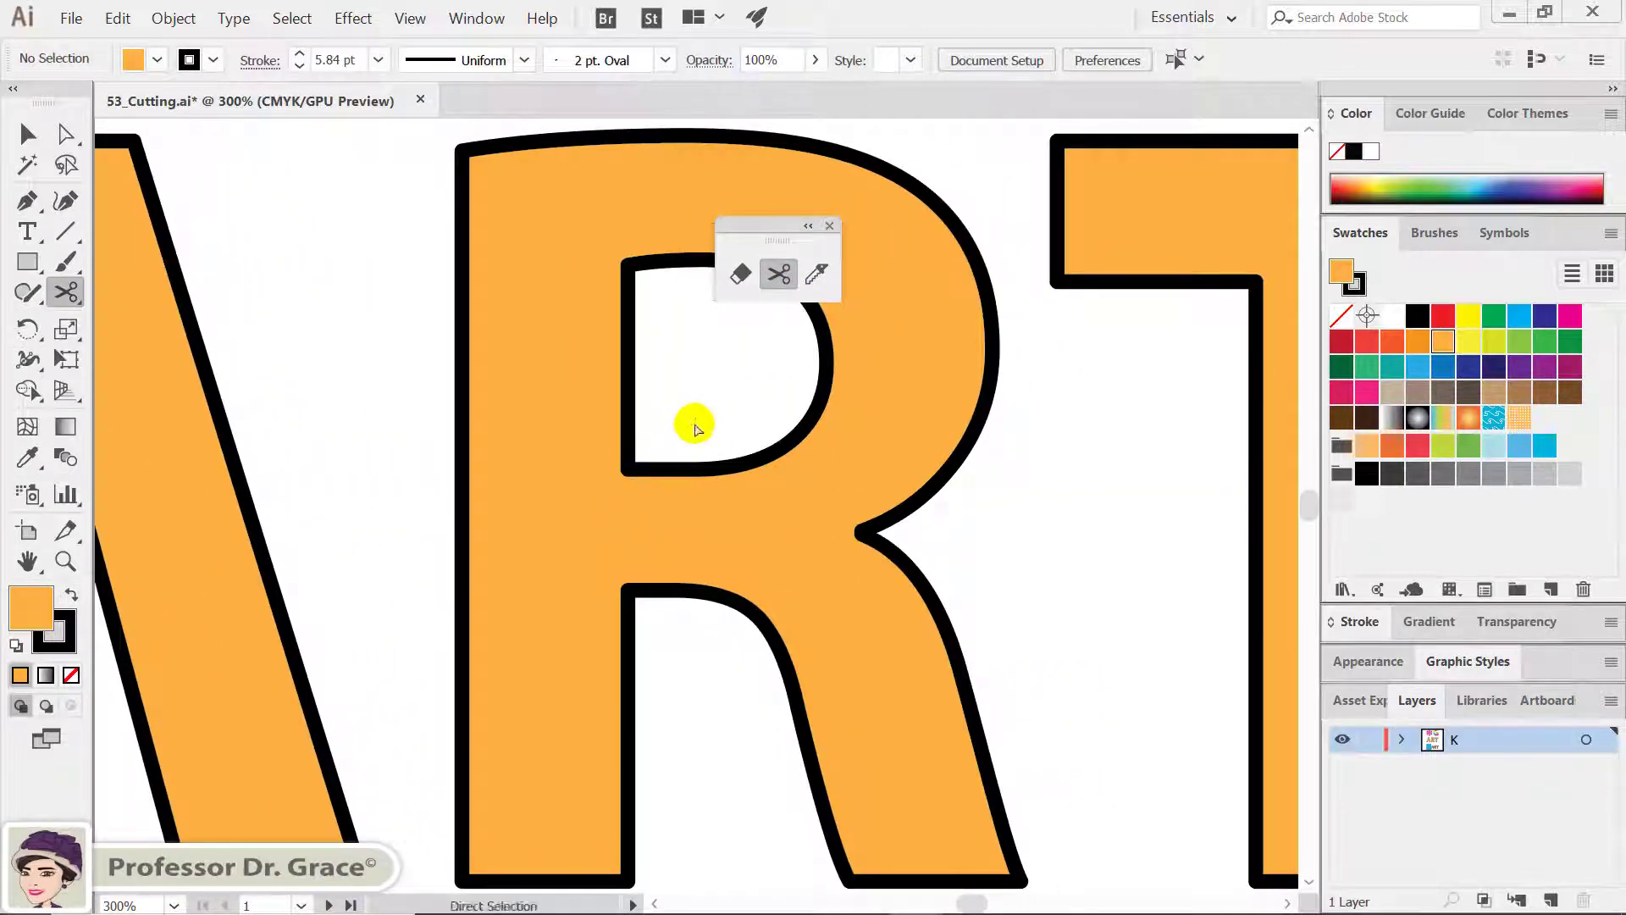
{"action": "left_click_drag", "start_coordinate": [693, 424], "coordinate": [714, 714]}
{"action": "left_click", "coordinate": [615, 465]}
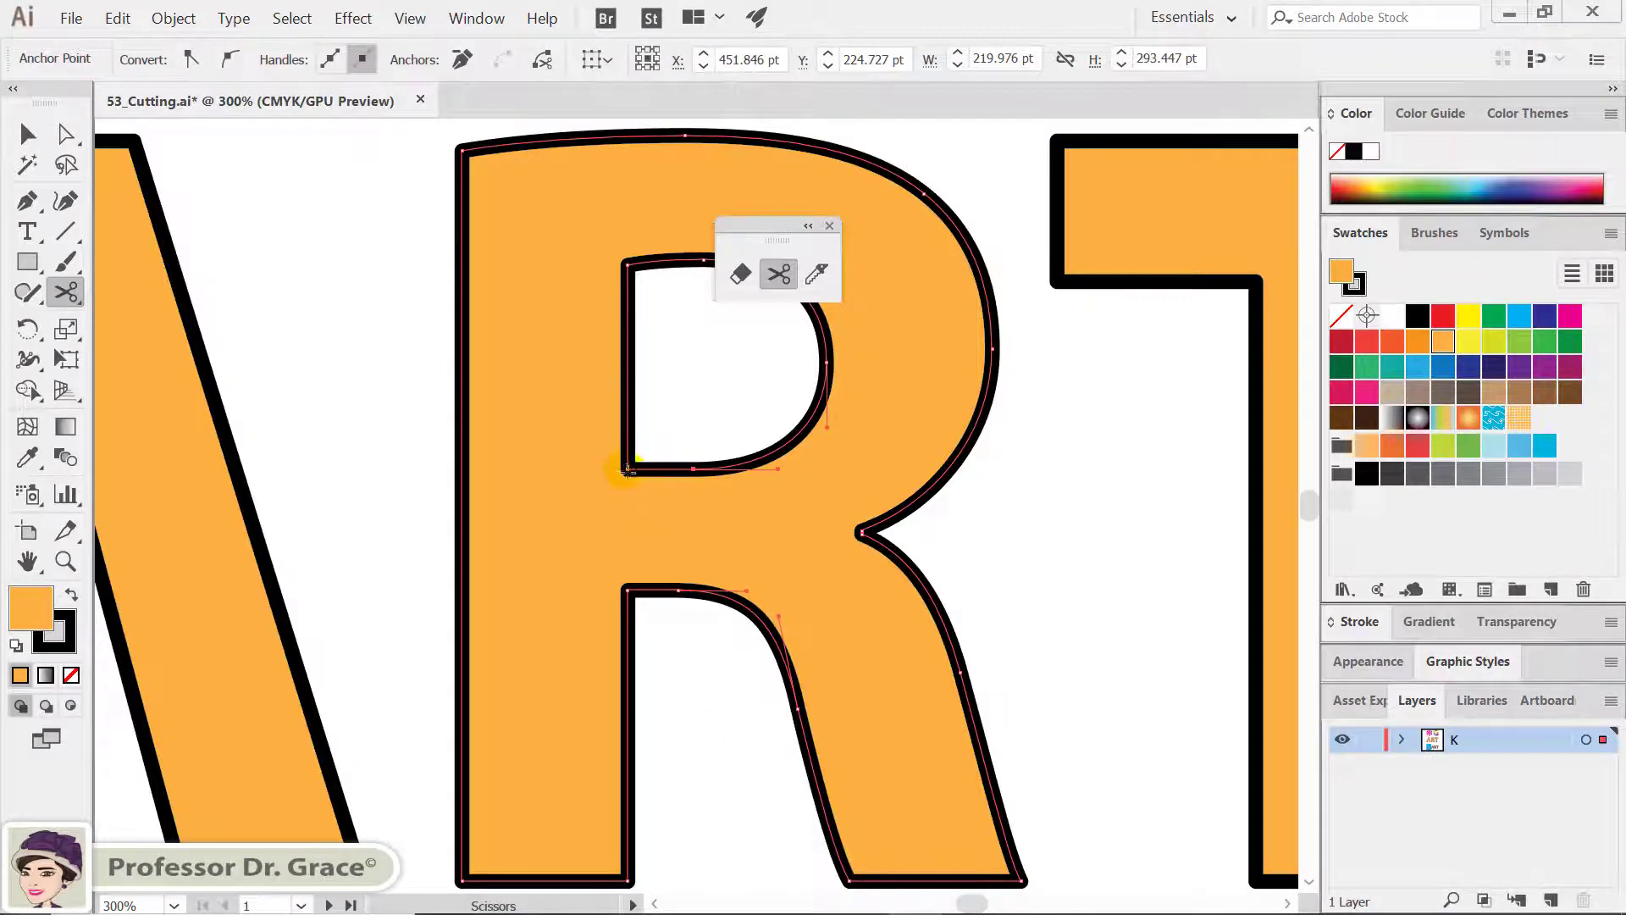
{"action": "left_click", "coordinate": [639, 603]}
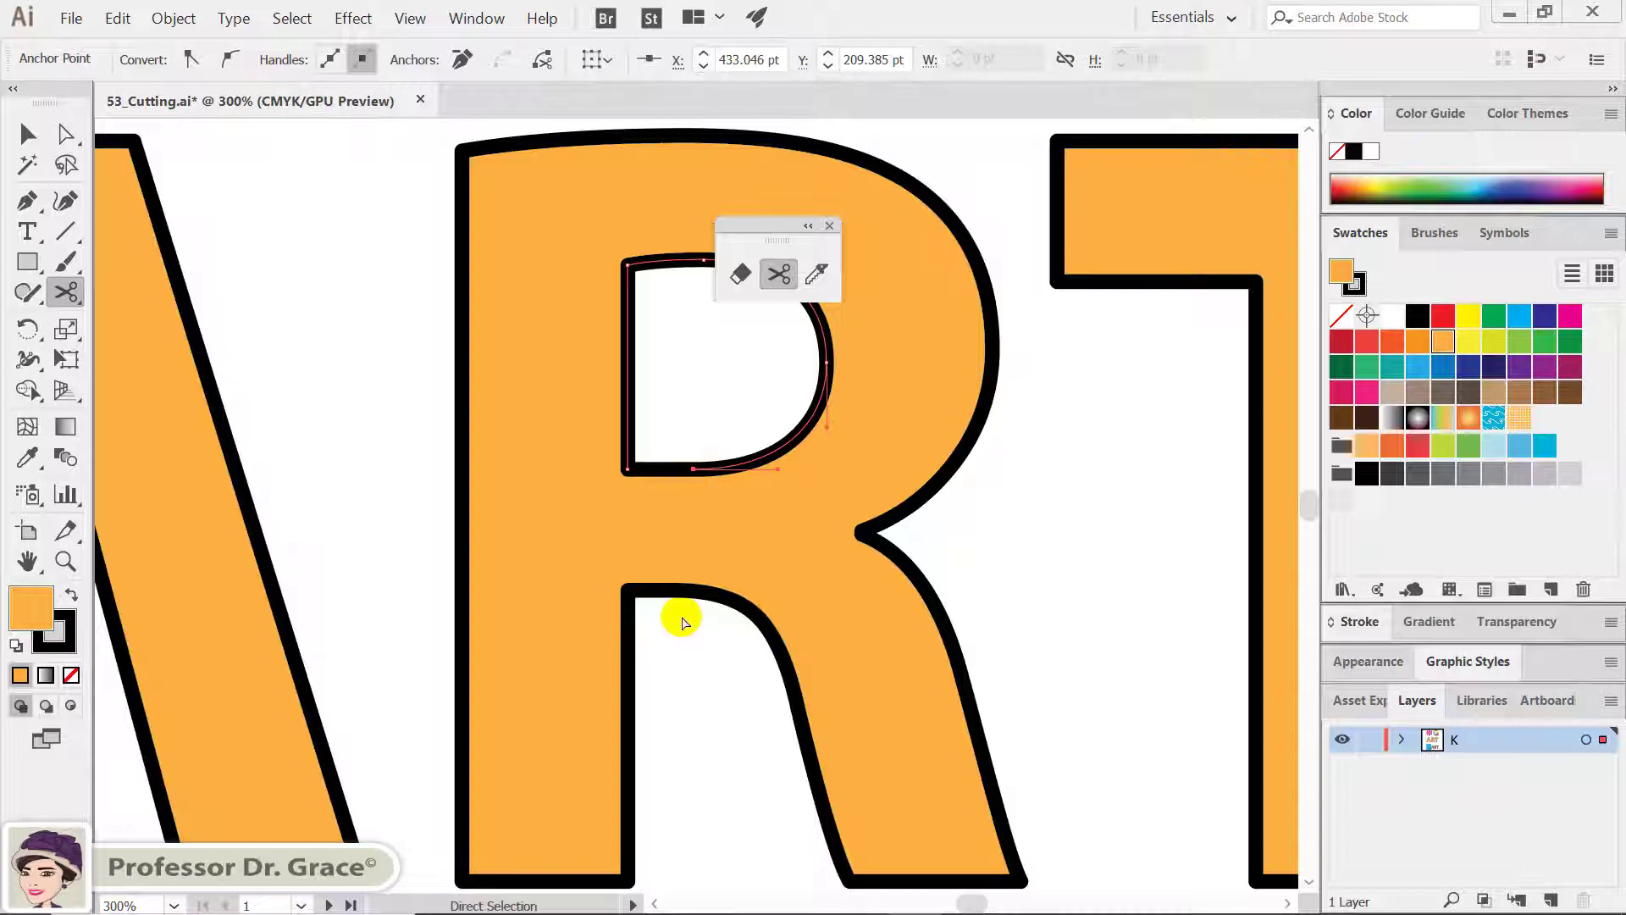
{"action": "left_click", "coordinate": [628, 588]}
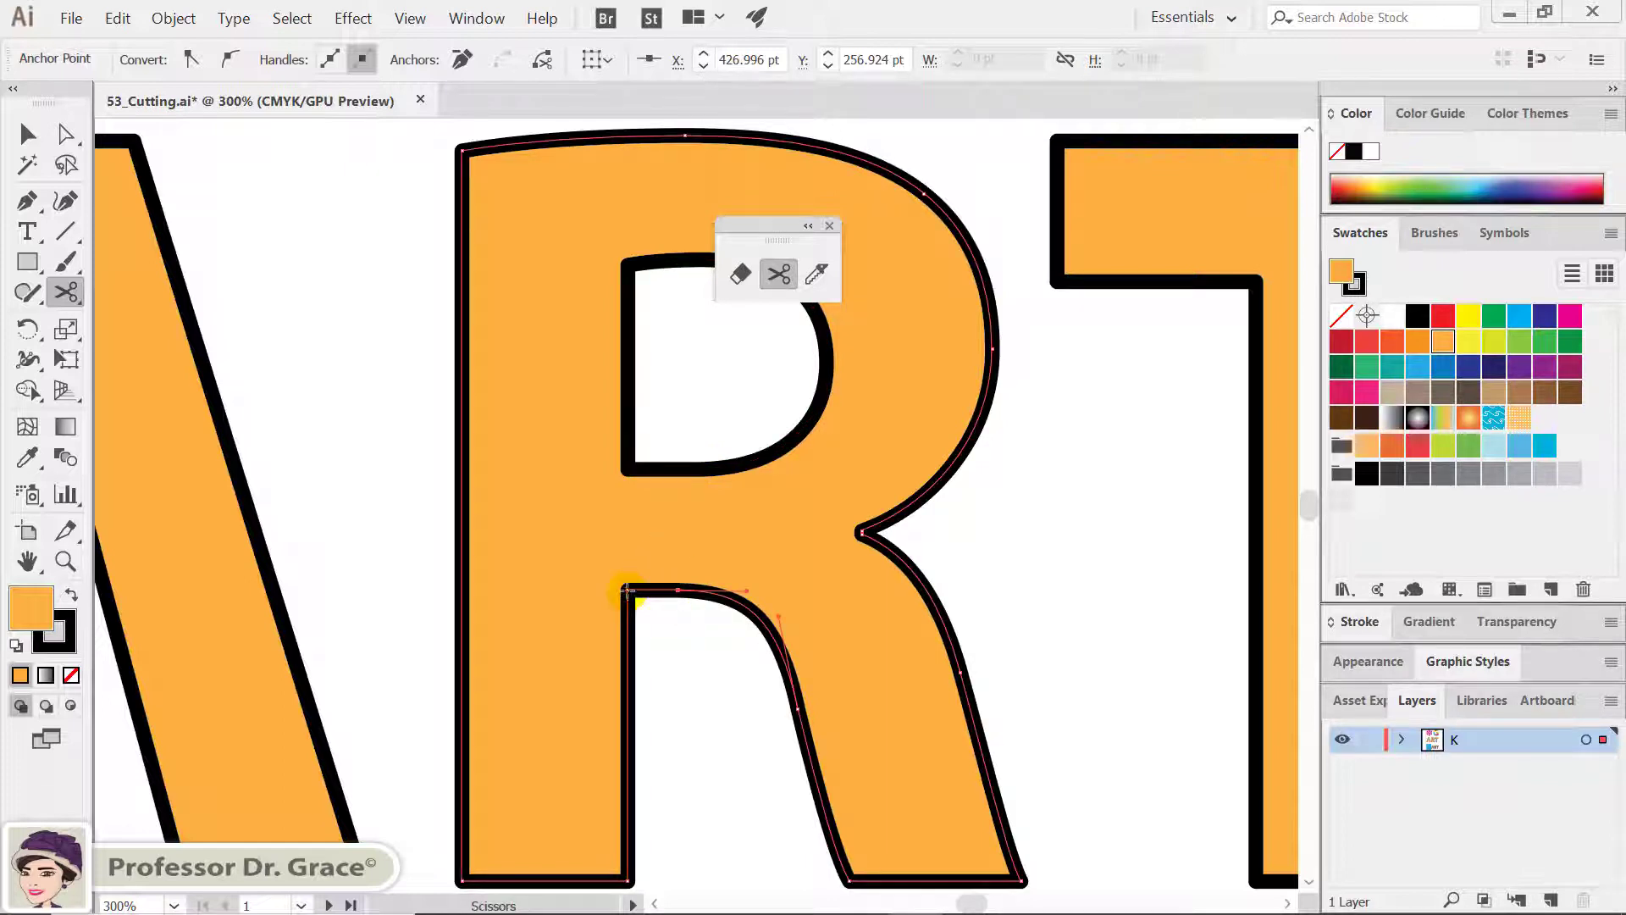
{"action": "left_click", "coordinate": [678, 590]}
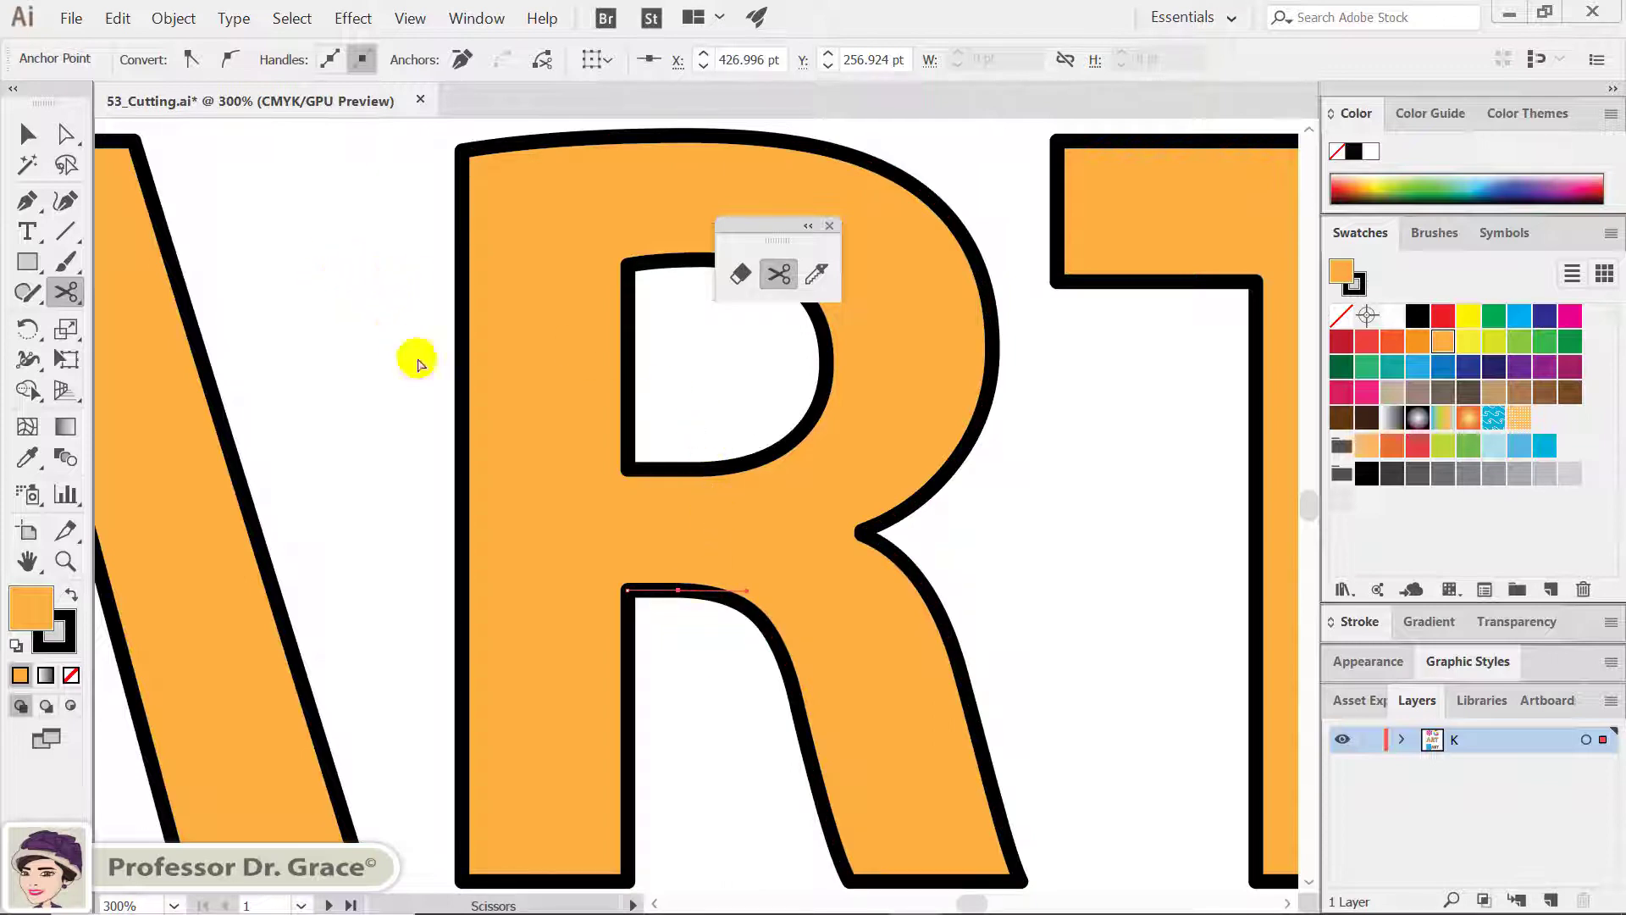
{"action": "left_click", "coordinate": [668, 408], "text": "ctrl"}
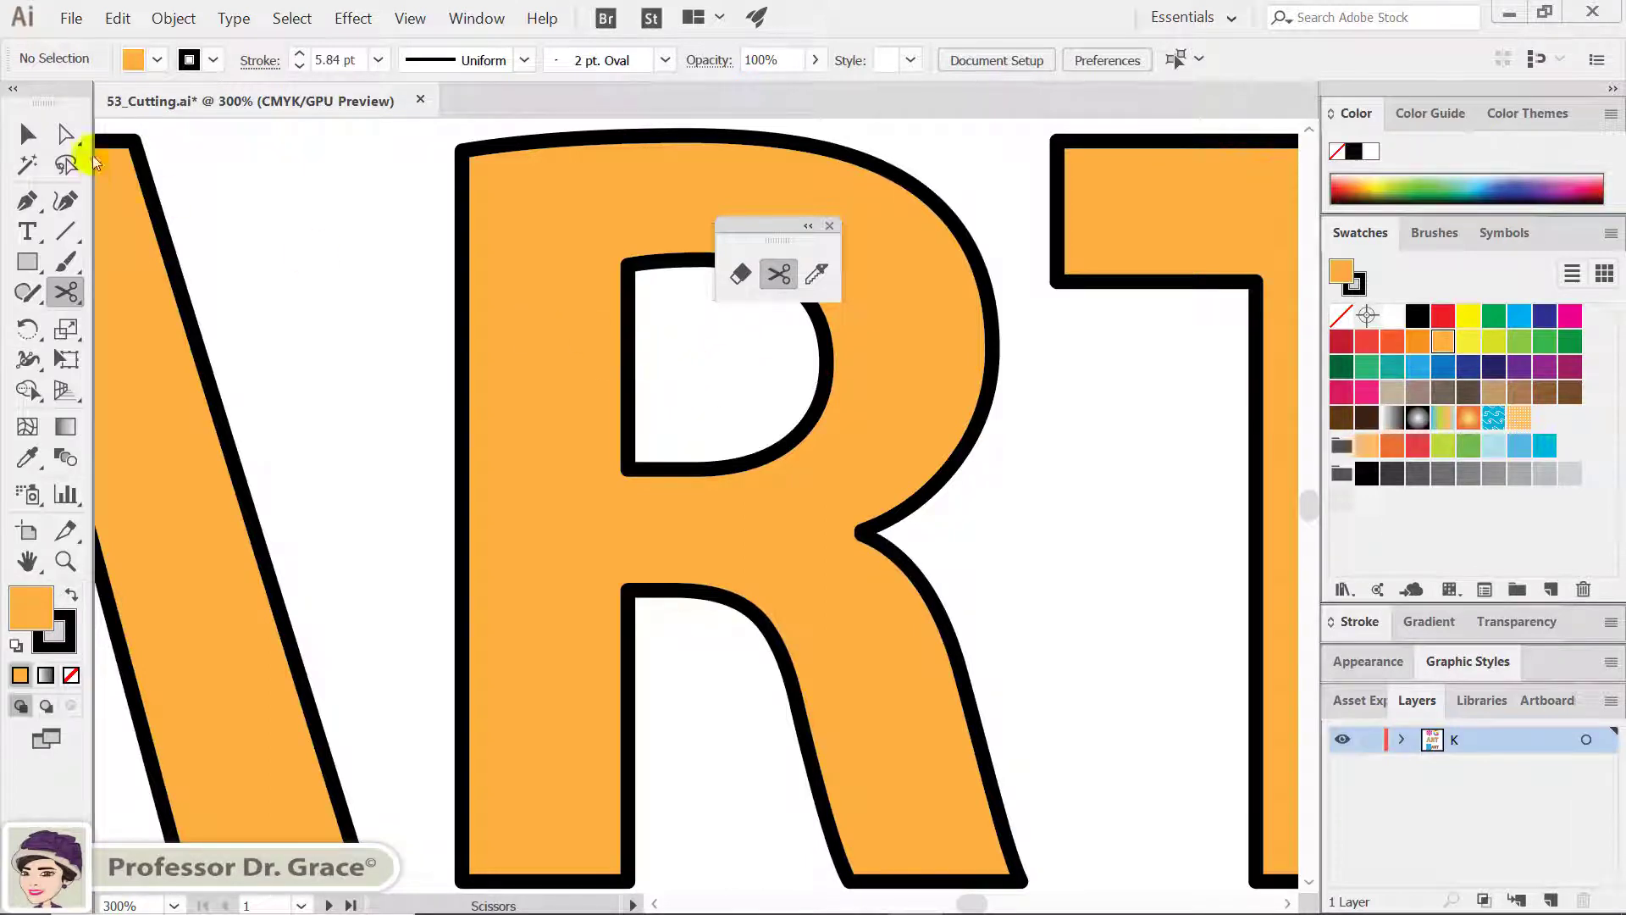
{"action": "left_click", "coordinate": [60, 133]}
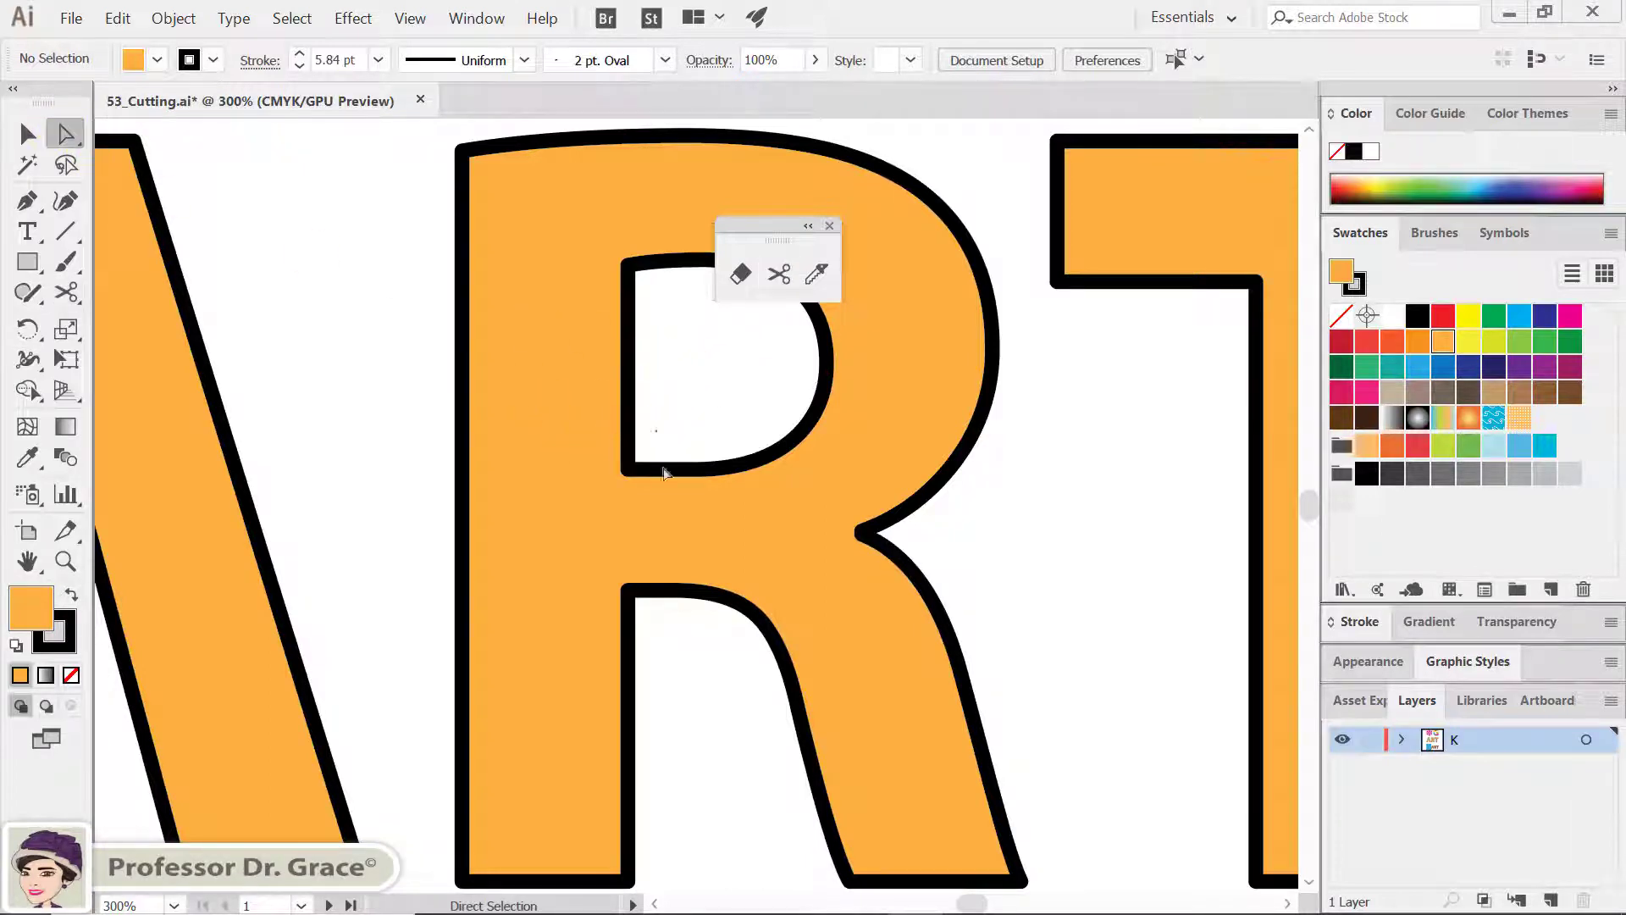
Step: Delete the two short cut pieces inside the R
{"action": "left_click", "coordinate": [657, 461]}
{"action": "left_click", "coordinate": [662, 627]}
{"action": "key", "text": "Delete"}
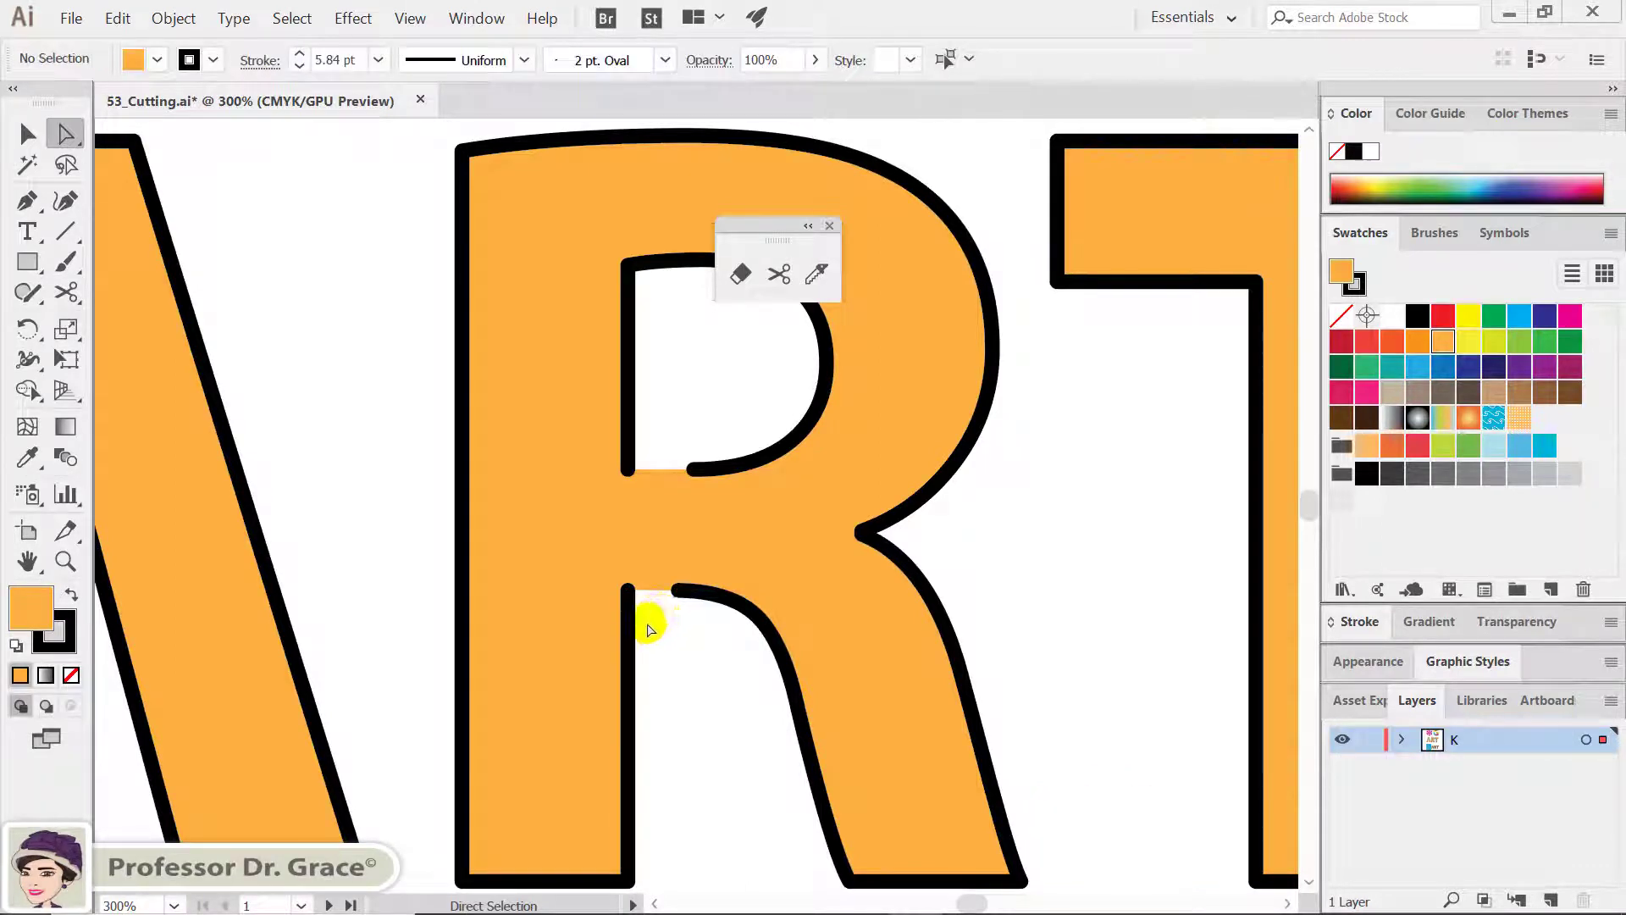
Step: Join the R's open ends with Ctrl+J so a straight edge links bowl and leg
{"action": "left_click", "coordinate": [622, 466]}
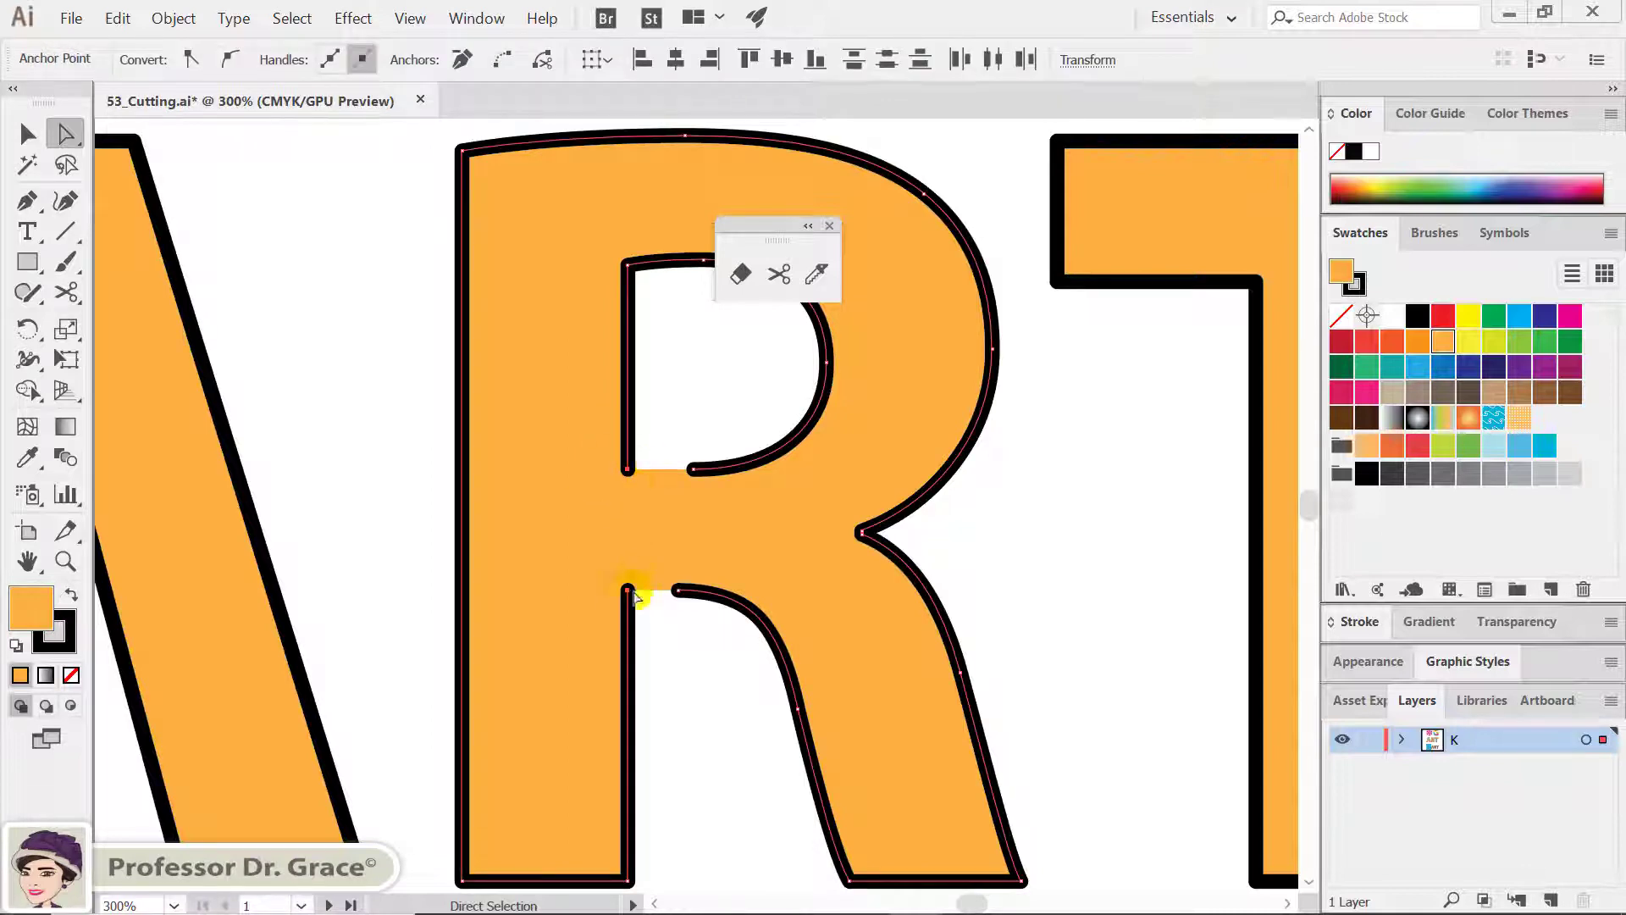
{"action": "key", "text": "ctrl+j"}
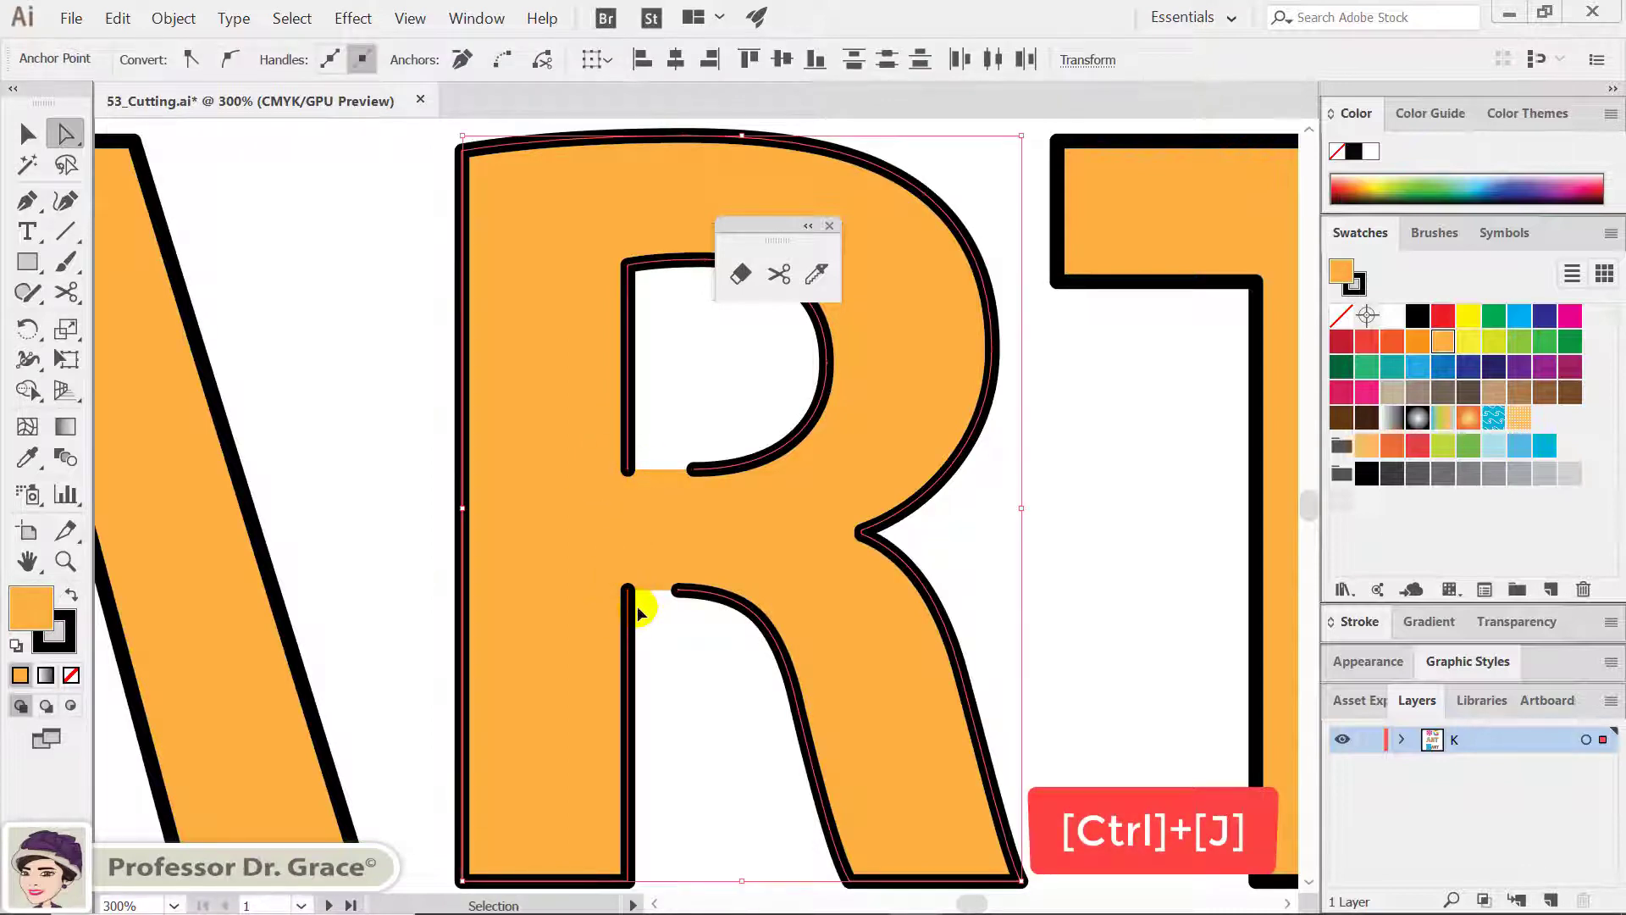
{"action": "key", "text": "ctrl+j"}
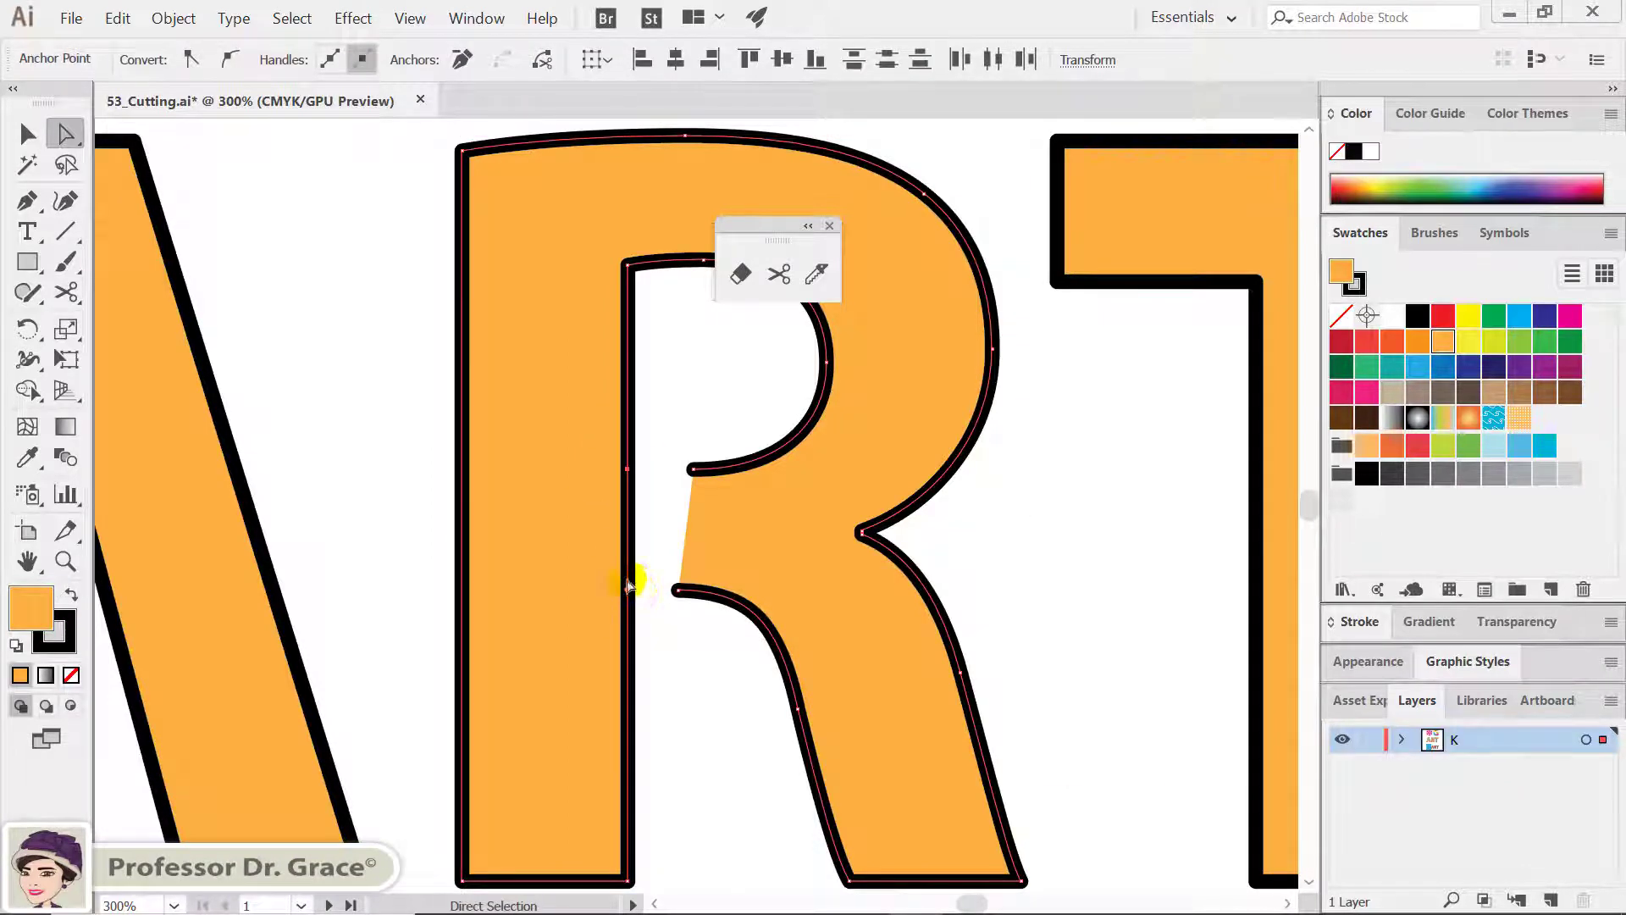
{"action": "left_click_drag", "start_coordinate": [655, 430], "coordinate": [711, 624]}
{"action": "key", "text": "ctrl+j"}
{"action": "key", "text": "ctrl"}
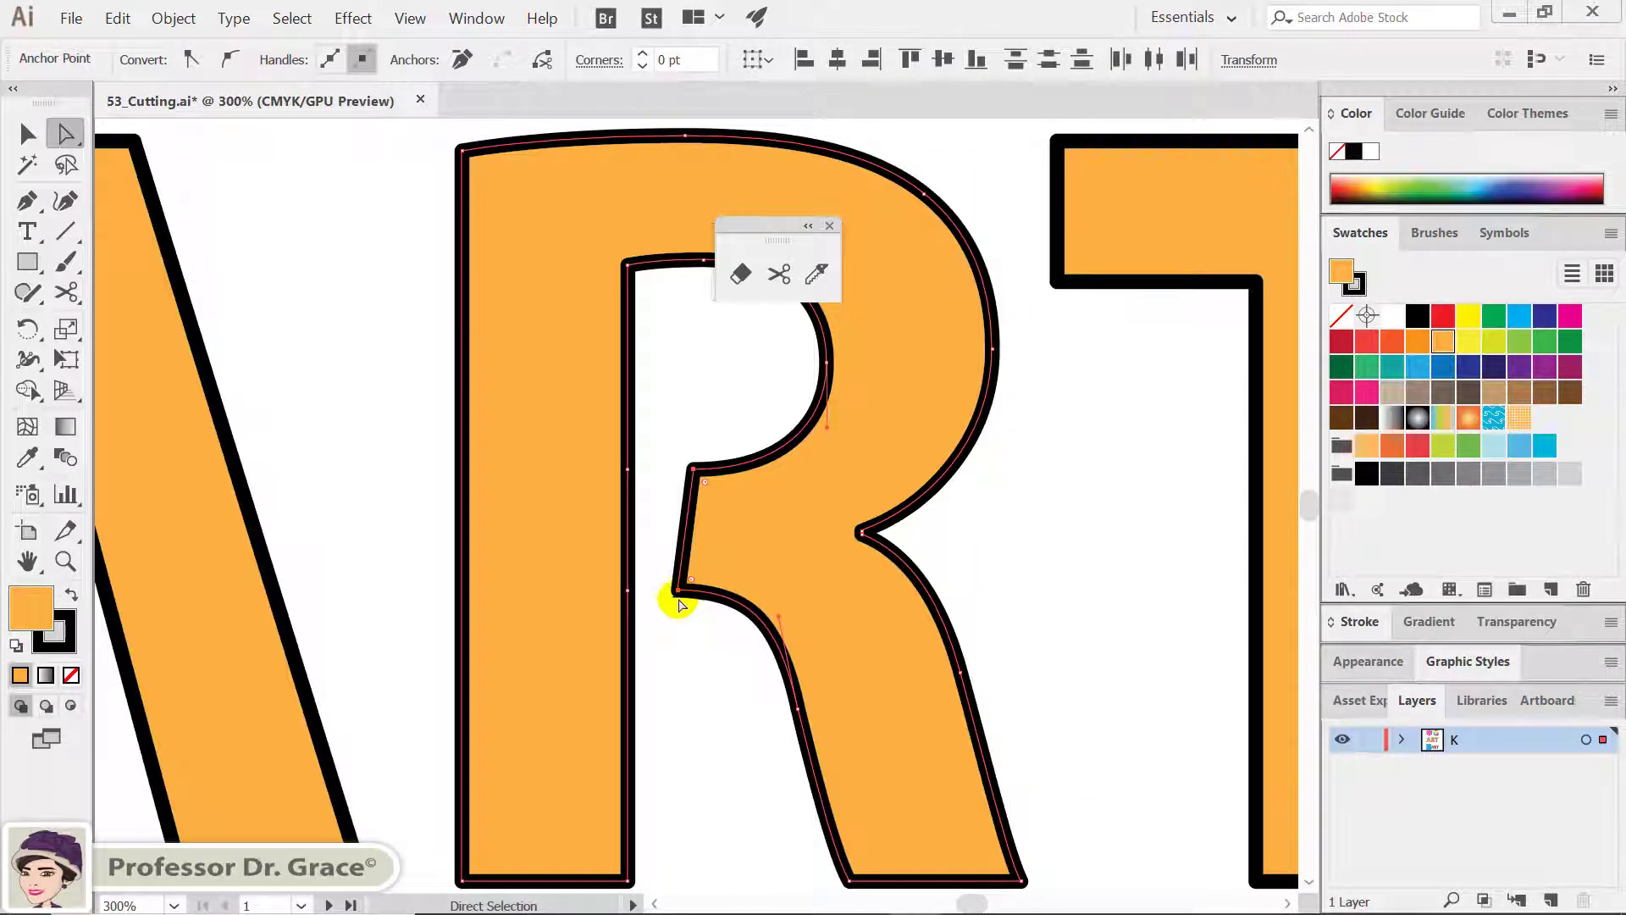
Step: Remove the extra anchor on the R's stem and add one on its inner edge
{"action": "left_click", "coordinate": [30, 202]}
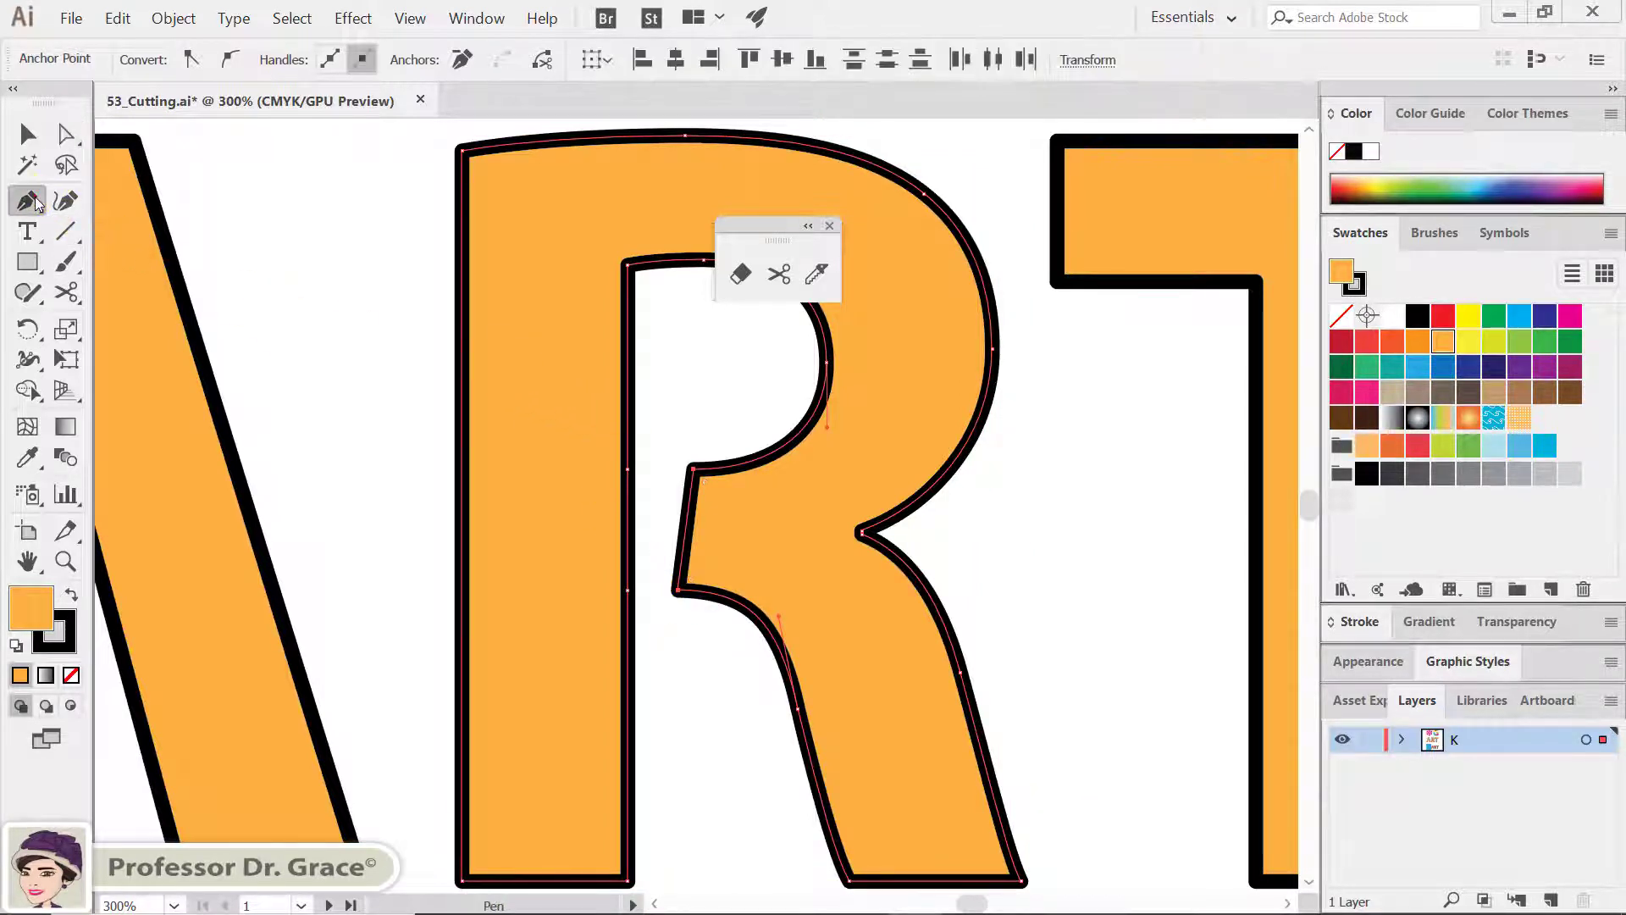
{"action": "left_click", "coordinate": [628, 471]}
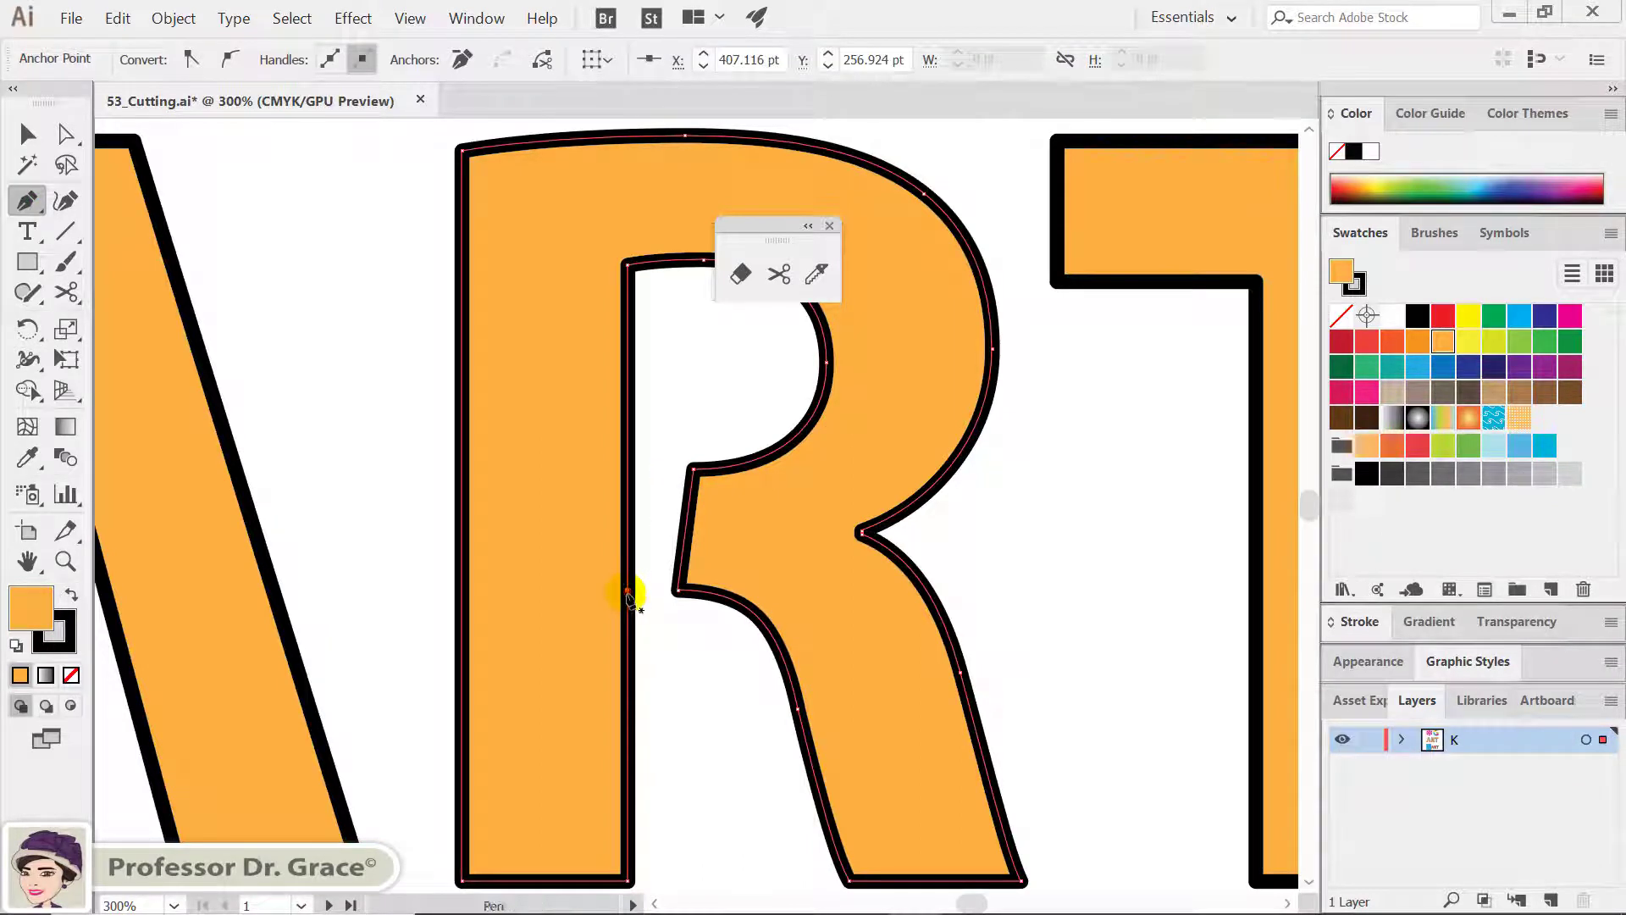
{"action": "left_click", "coordinate": [628, 591]}
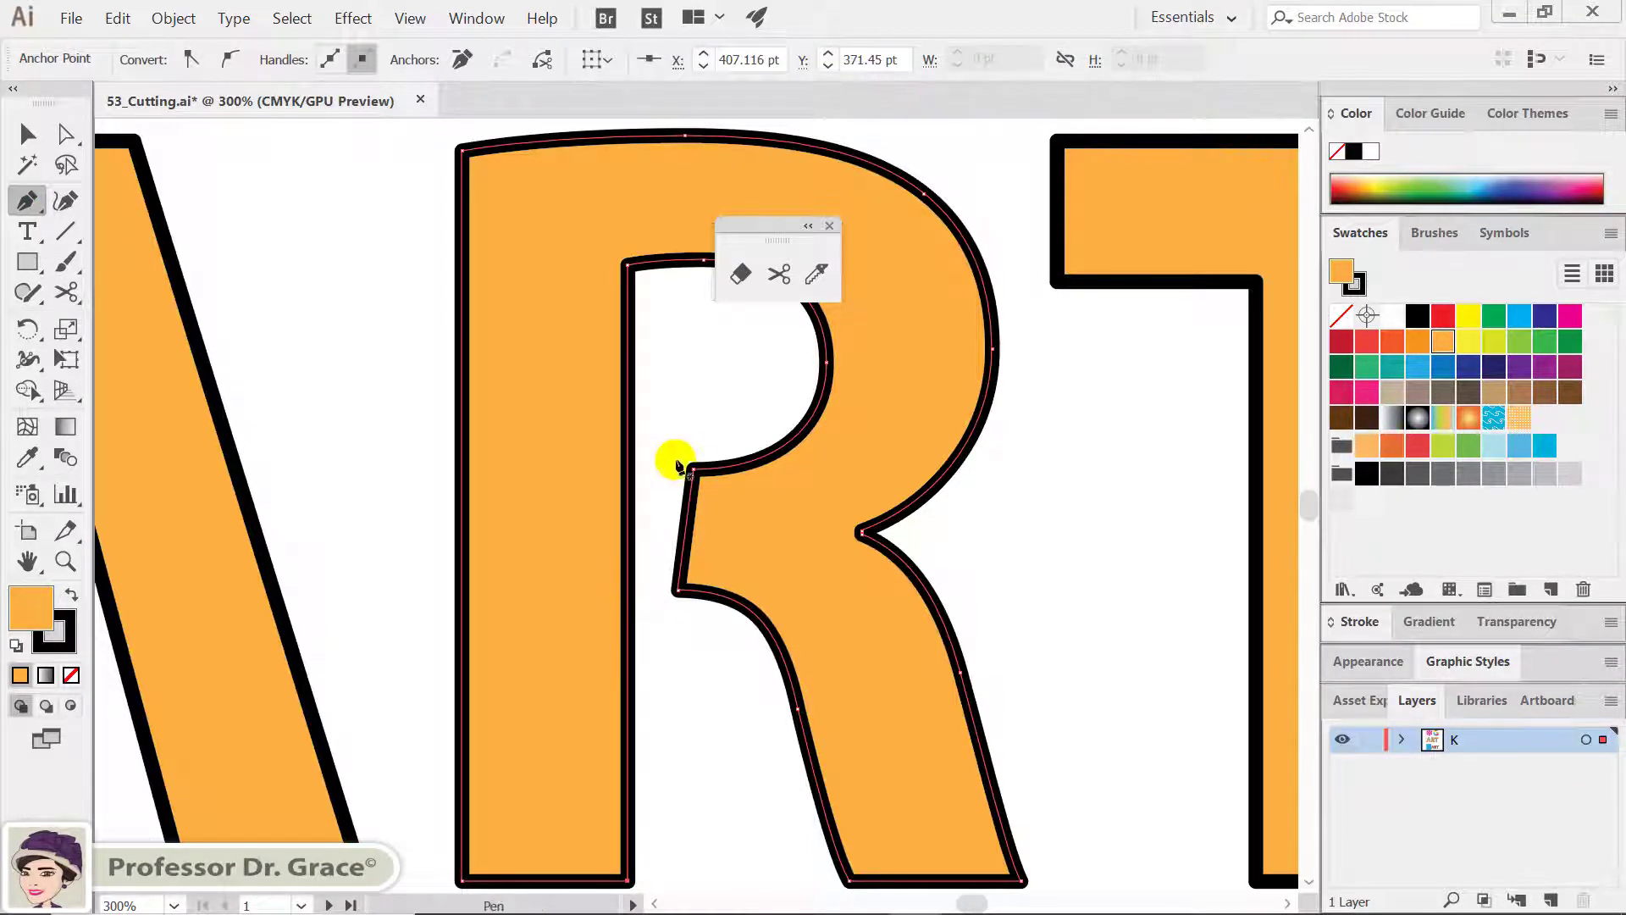
{"action": "left_click", "coordinate": [701, 420], "text": "ctrl"}
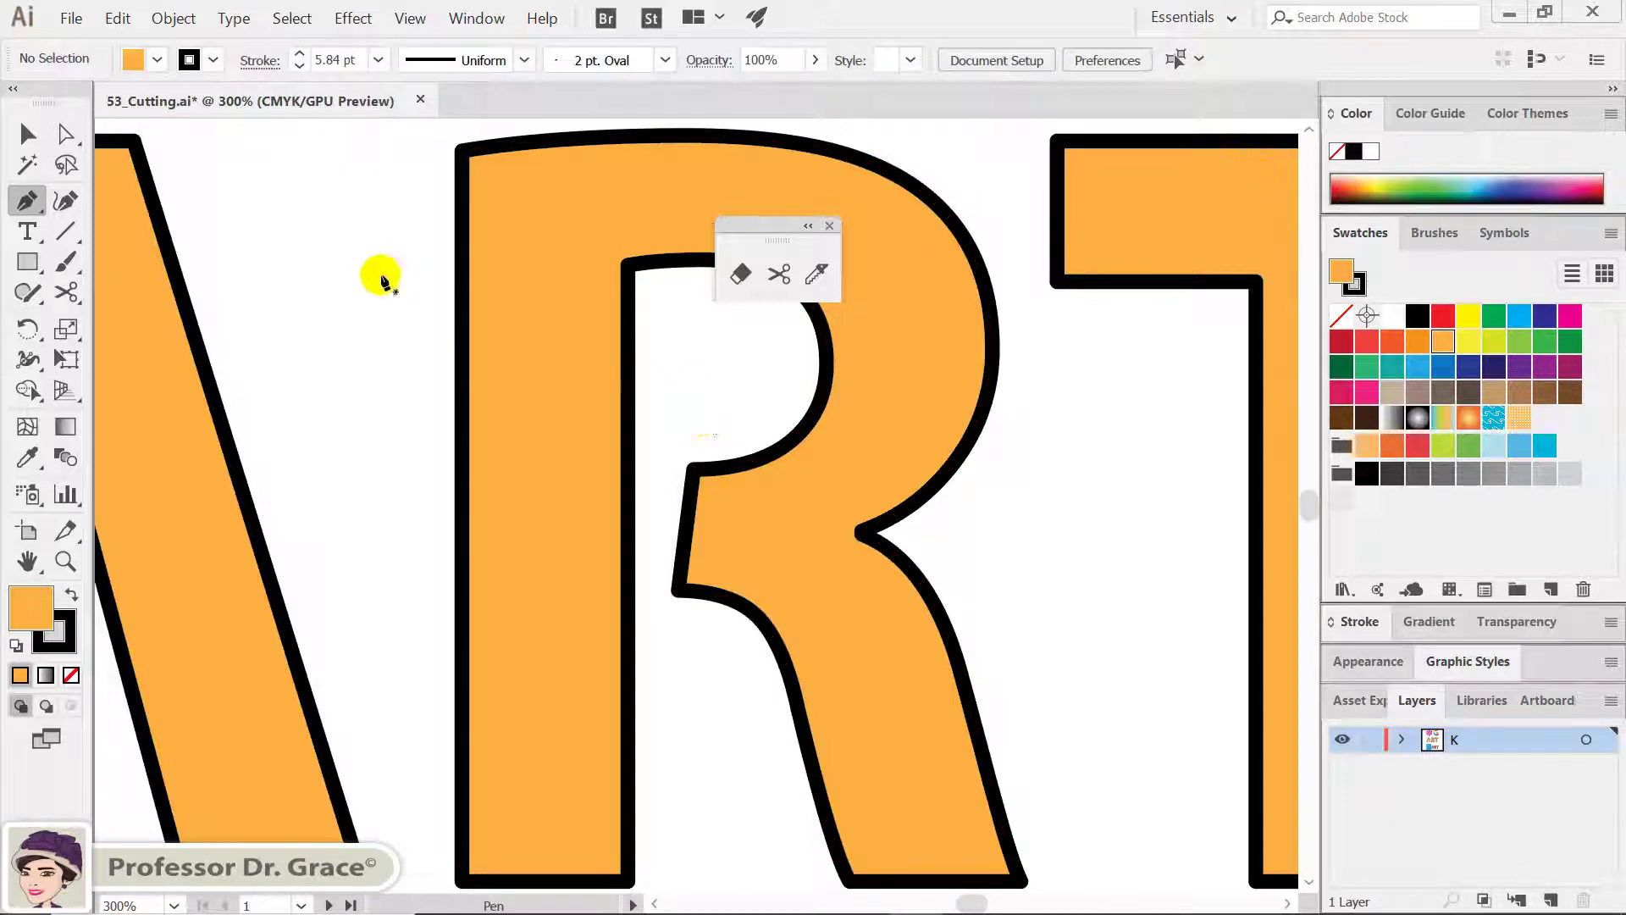
Step: Nudge the R's inner corner anchor three steps left, then zoom out to view ART
{"action": "left_click", "coordinate": [66, 136]}
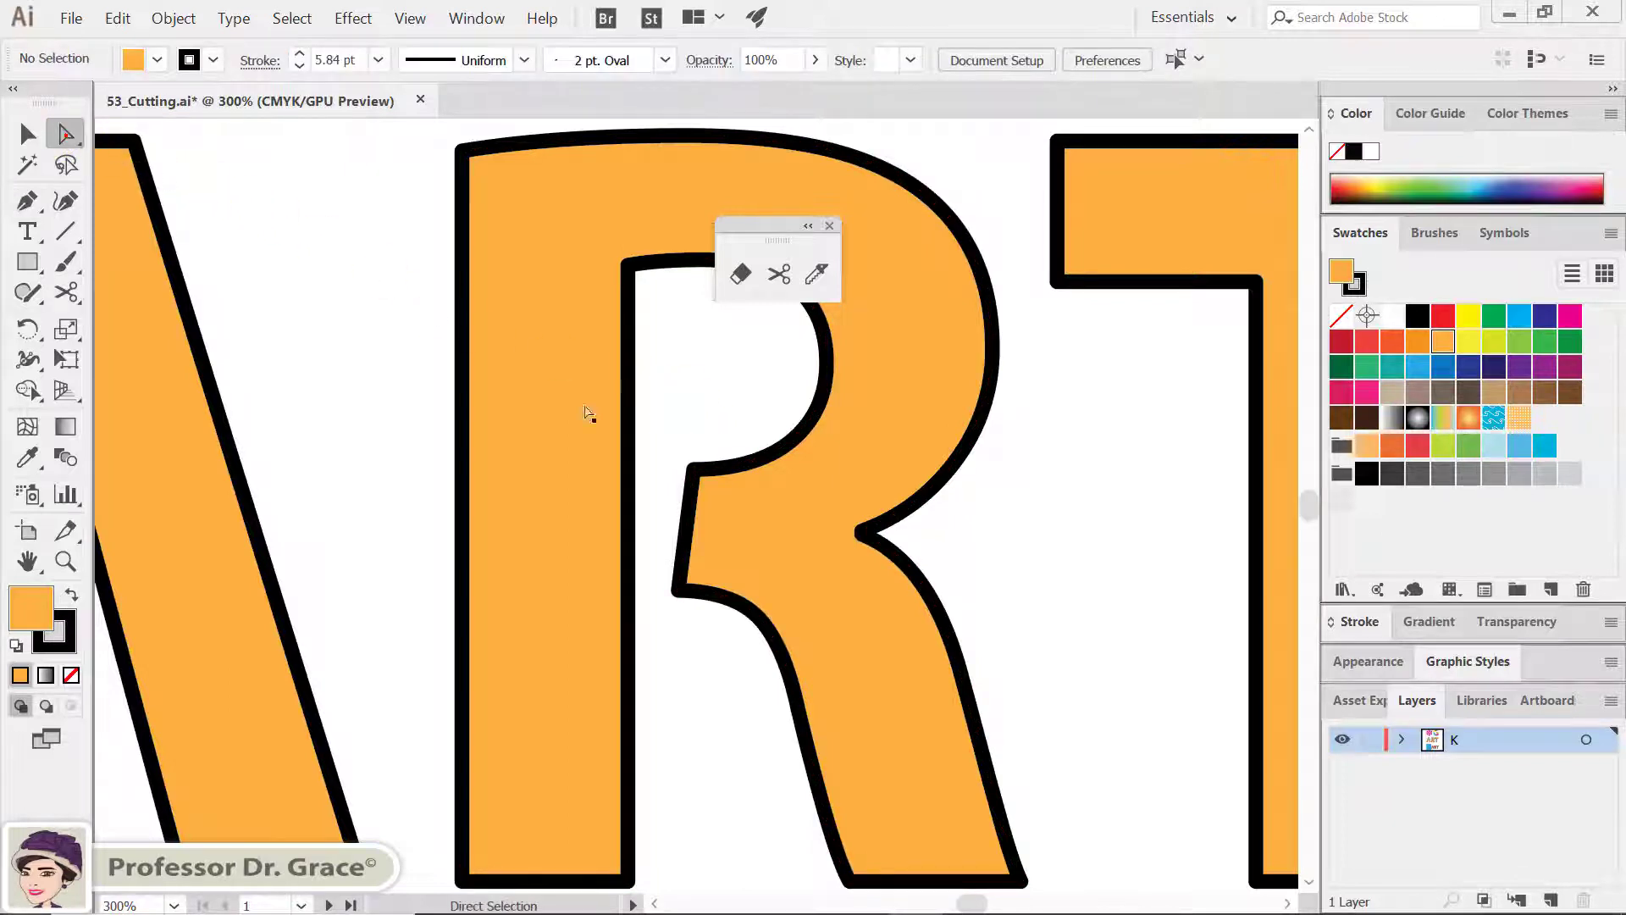
{"action": "left_click", "coordinate": [726, 509]}
{"action": "left_click", "coordinate": [722, 481]}
{"action": "key", "text": "Left"}
{"action": "key", "text": "Left"}
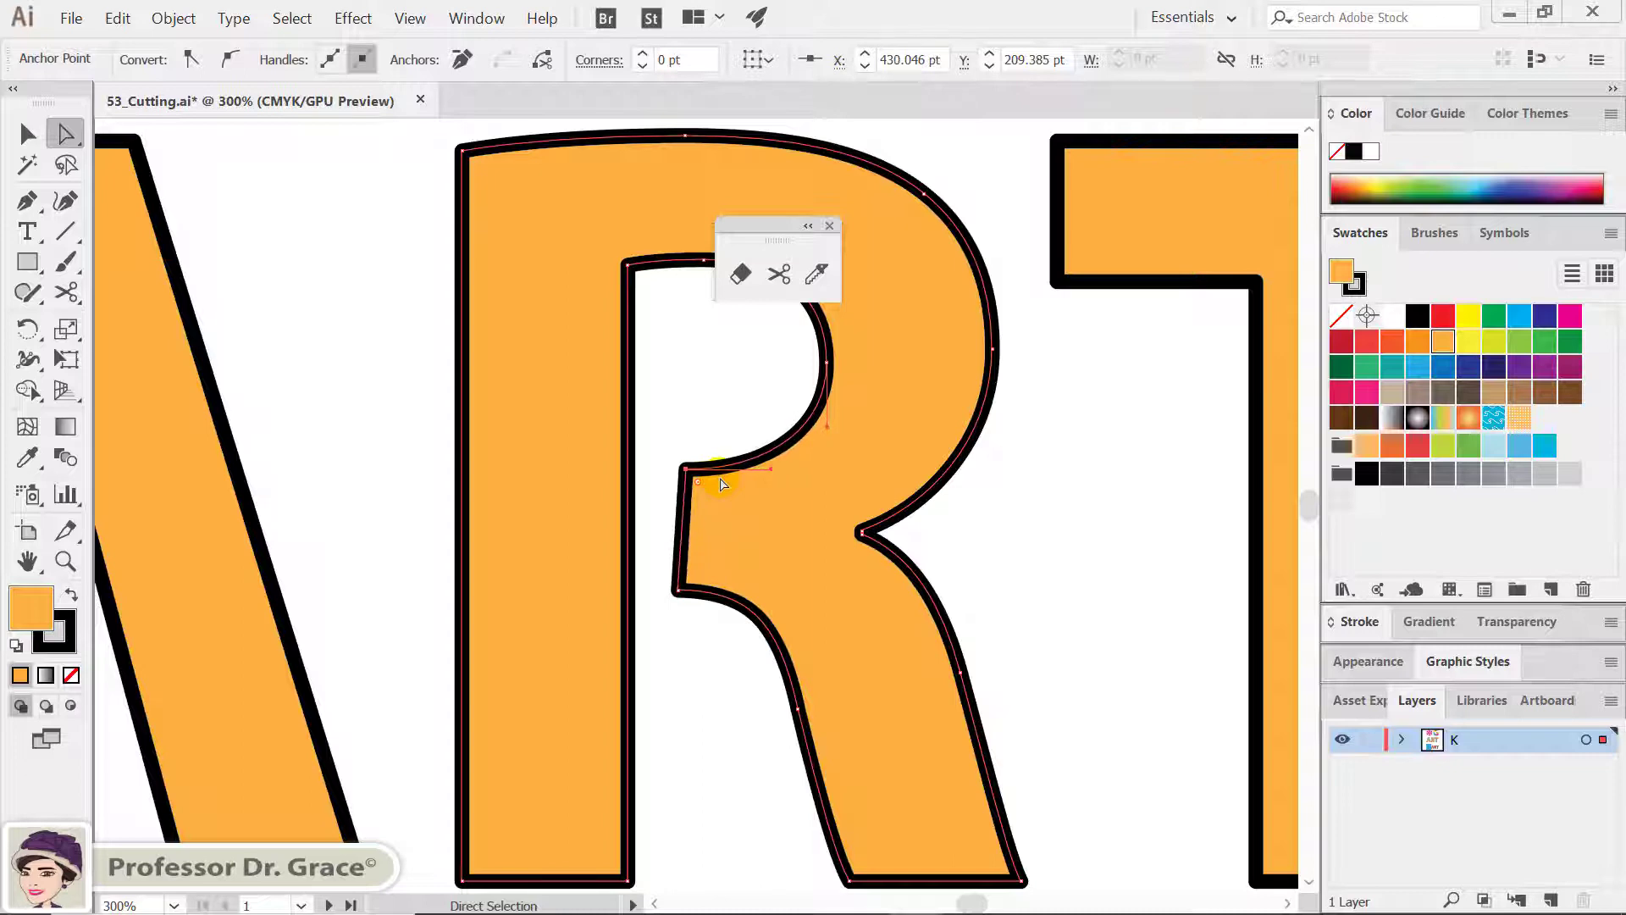
{"action": "key", "text": "Left"}
{"action": "key", "text": "Left"}
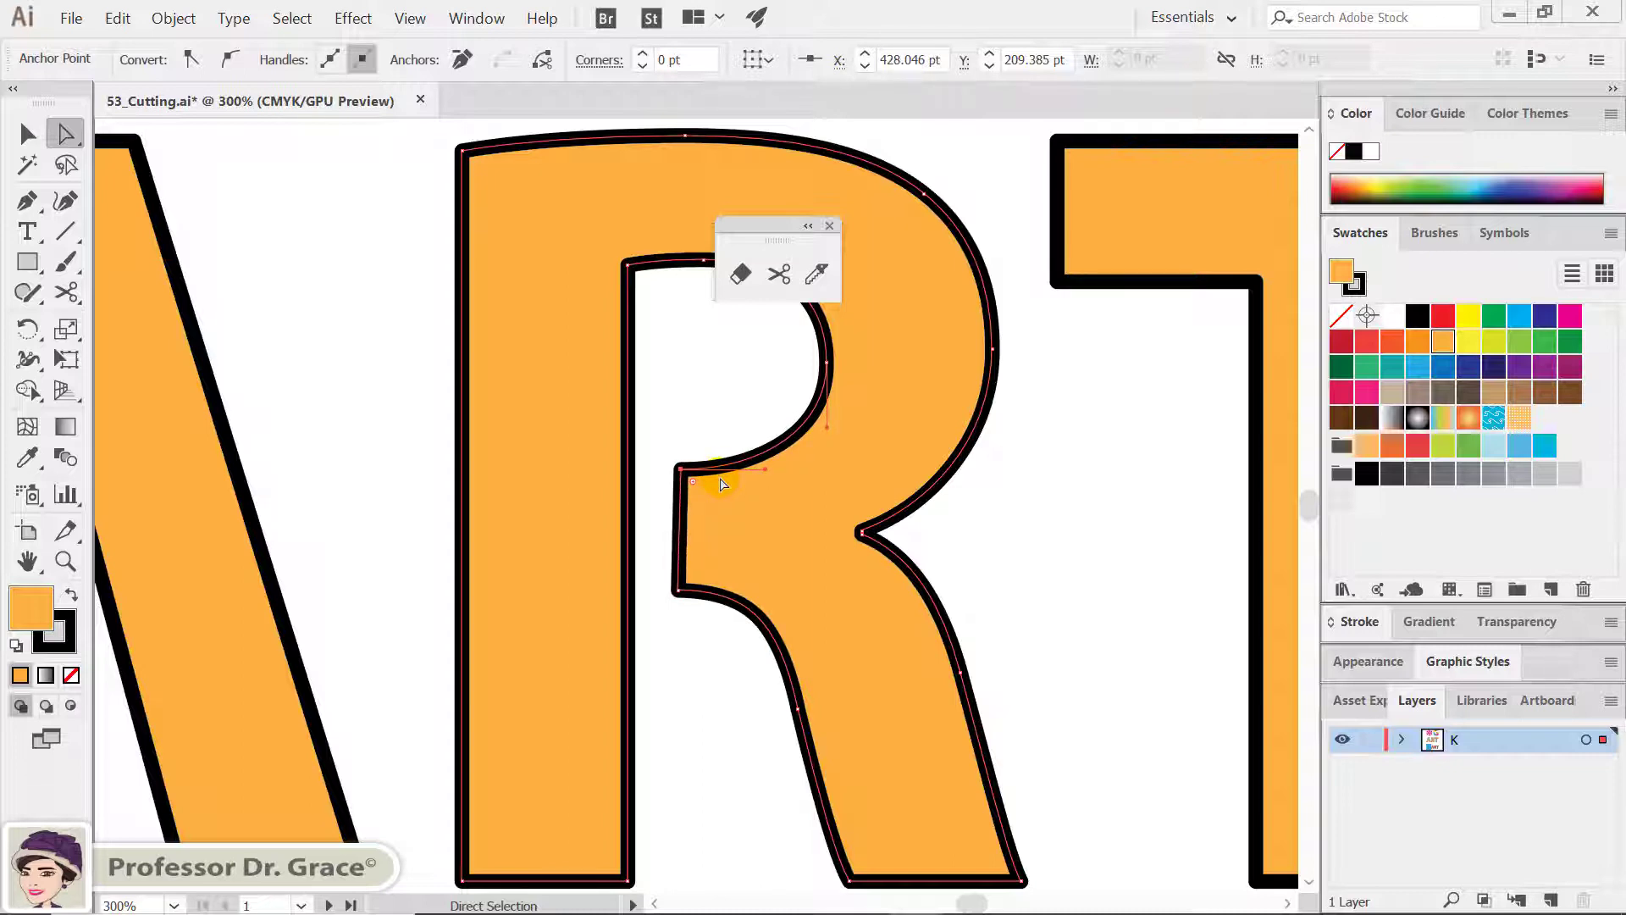
{"action": "key", "text": "Left"}
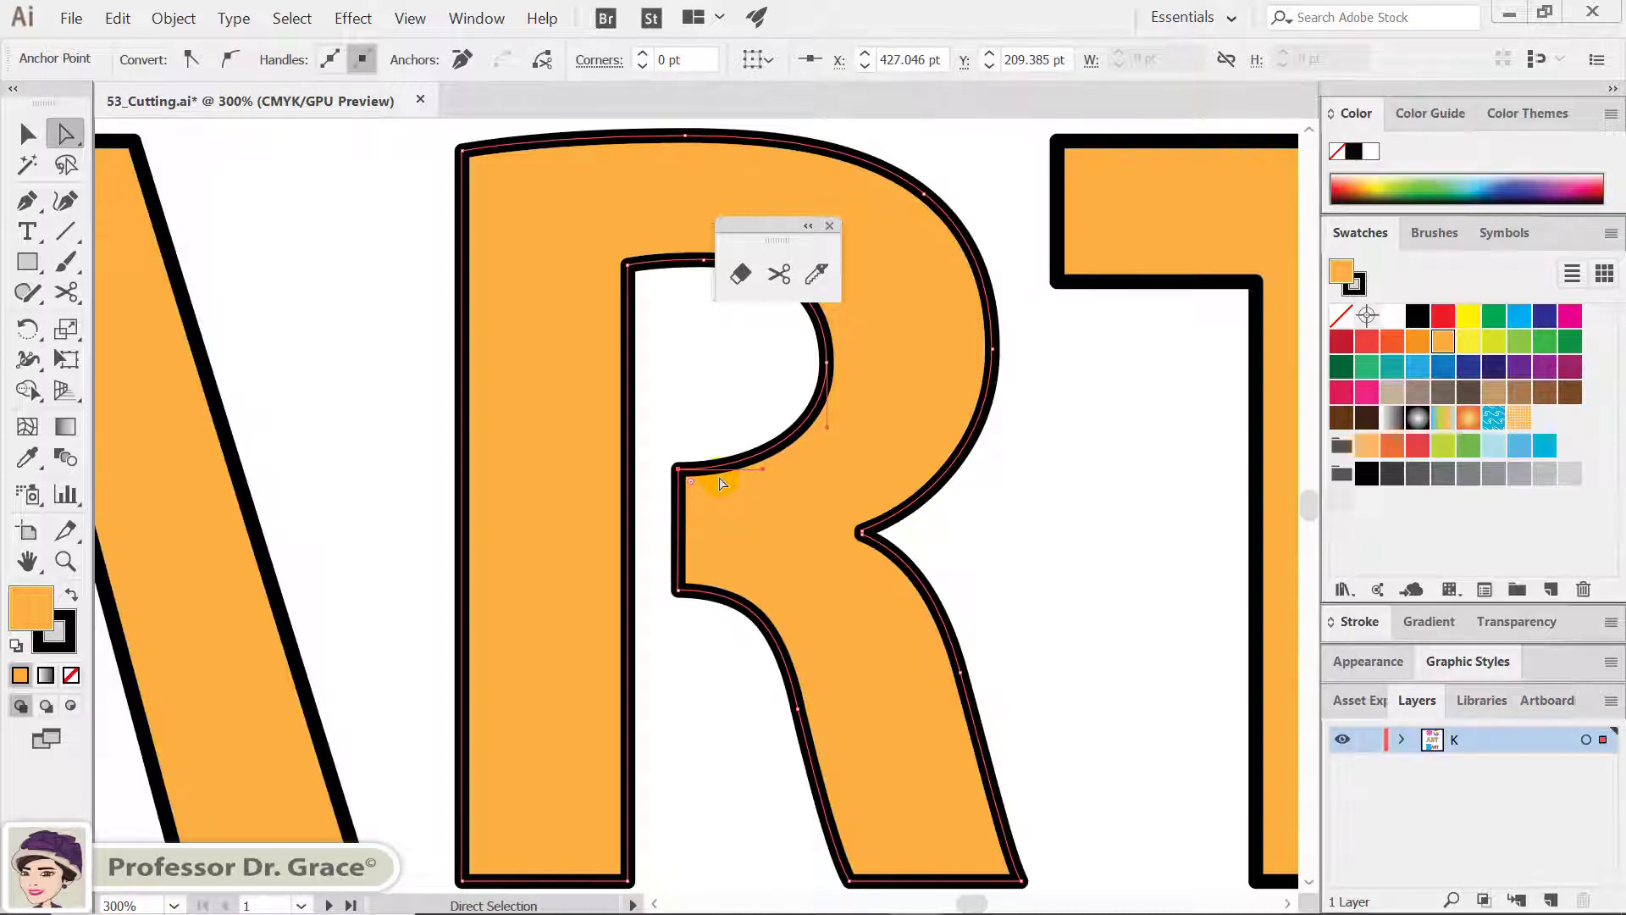
{"action": "left_click", "coordinate": [700, 417]}
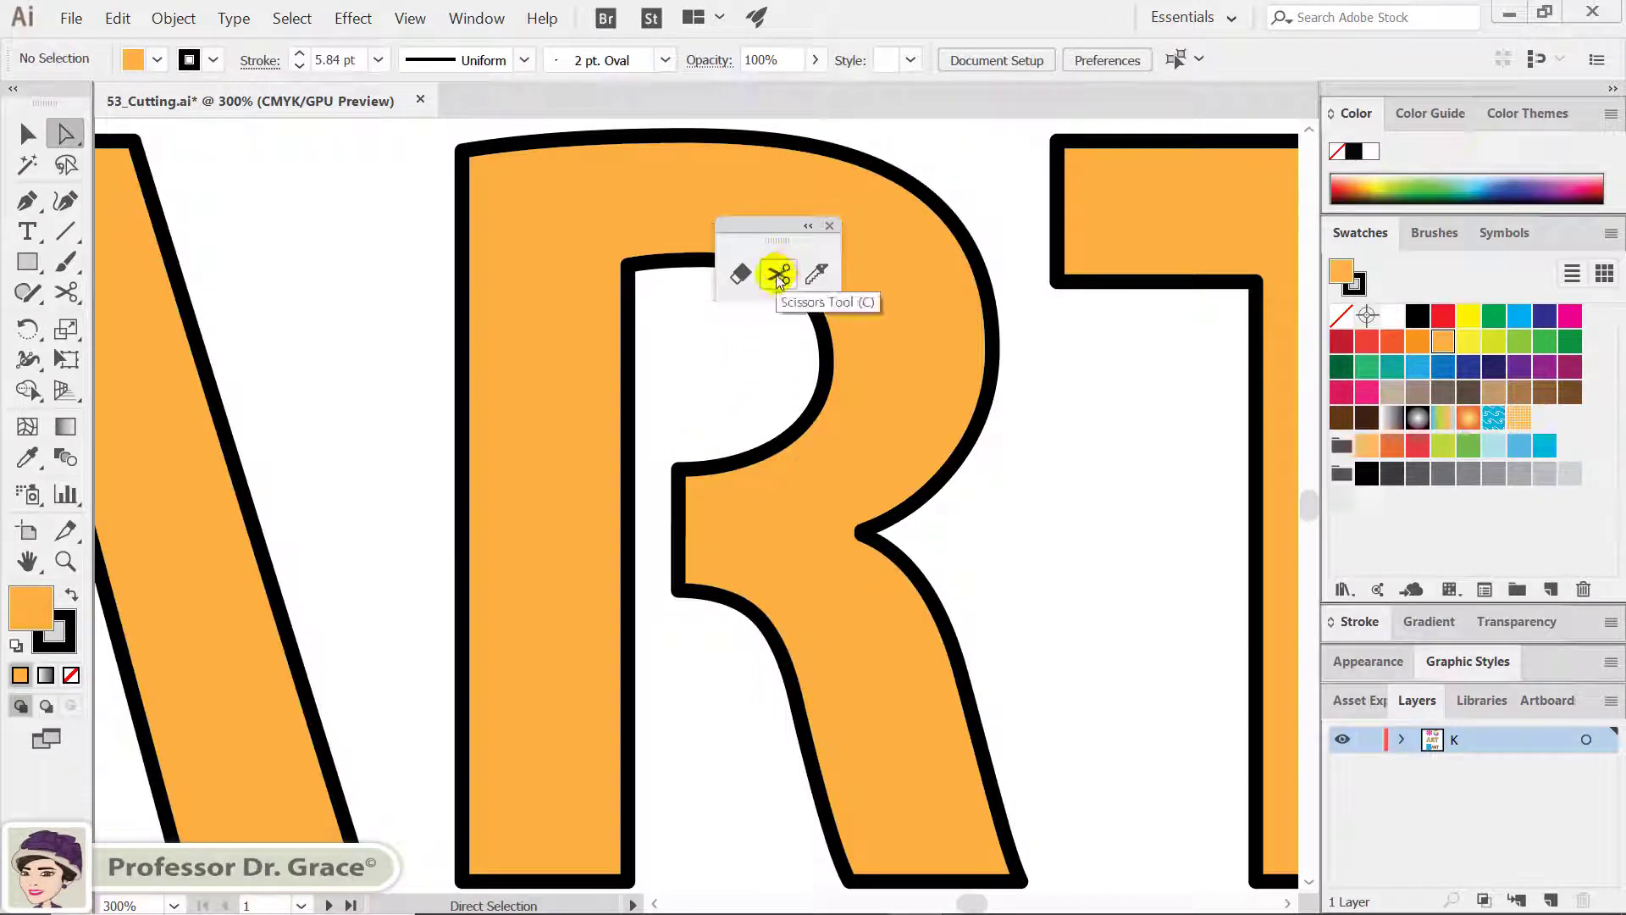
{"action": "key", "text": "ctrl+minus"}
{"action": "key", "text": "ctrl+minus"}
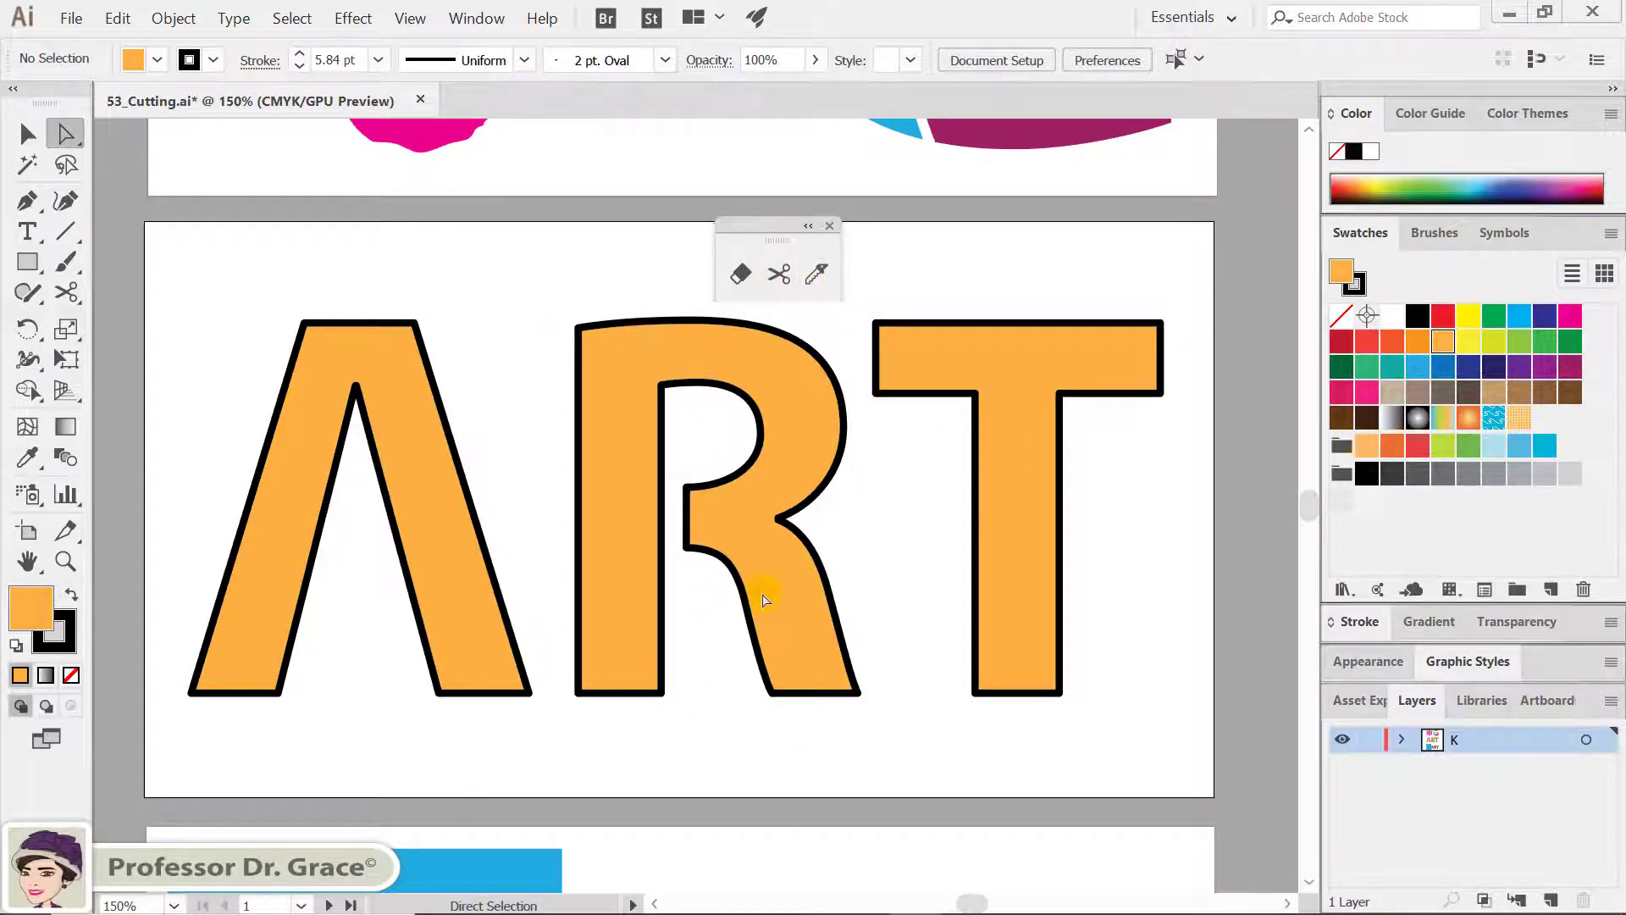
Step: Scroll to the artboard with the blue rectangle and red ART, and pick the Knife tool
{"action": "scroll", "coordinate": [816, 637], "scroll_direction": "down", "scroll_amount": 5}
{"action": "scroll", "coordinate": [815, 637], "scroll_direction": "down", "scroll_amount": 5}
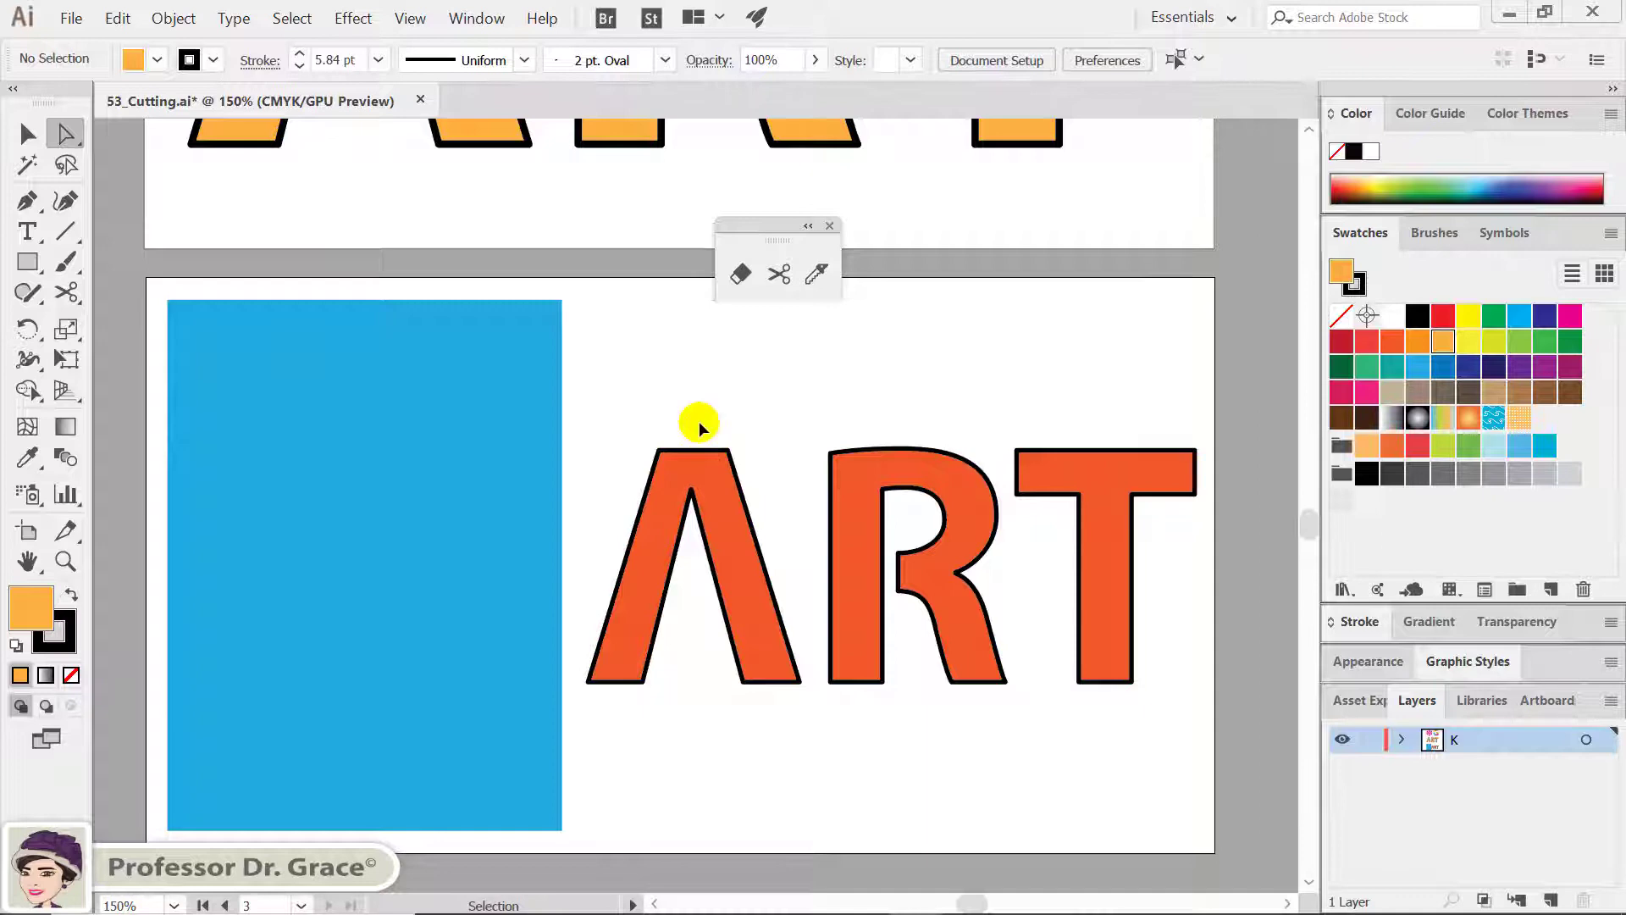
{"action": "scroll", "coordinate": [702, 431], "scroll_direction": "up", "scroll_amount": 1}
{"action": "left_click", "coordinate": [285, 247]}
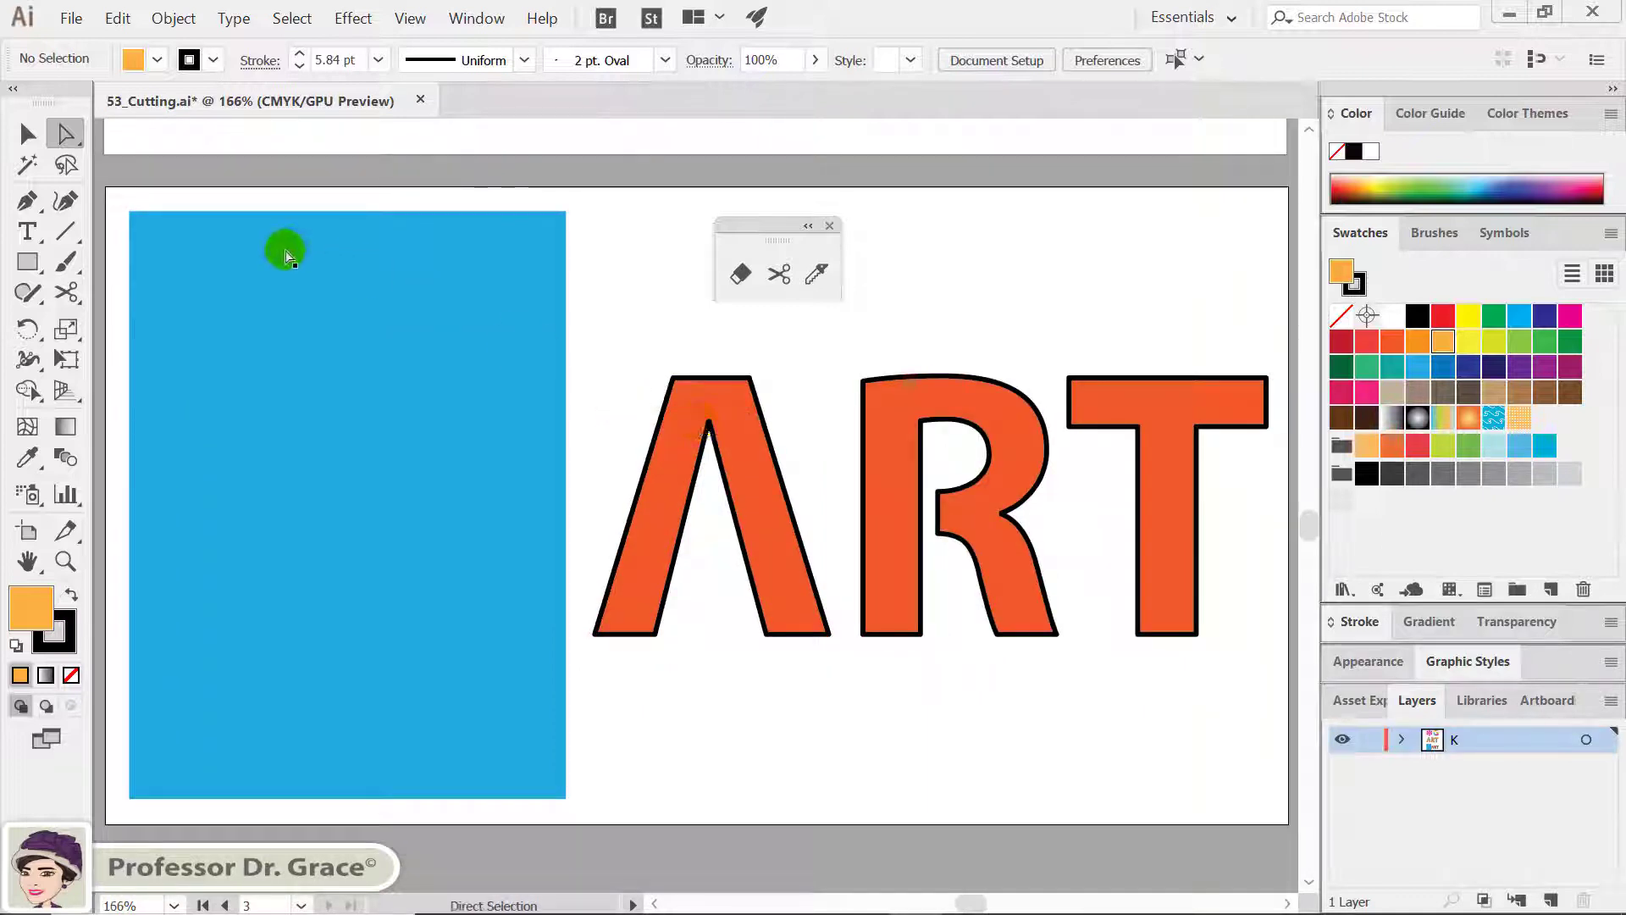
{"action": "left_click", "coordinate": [818, 276]}
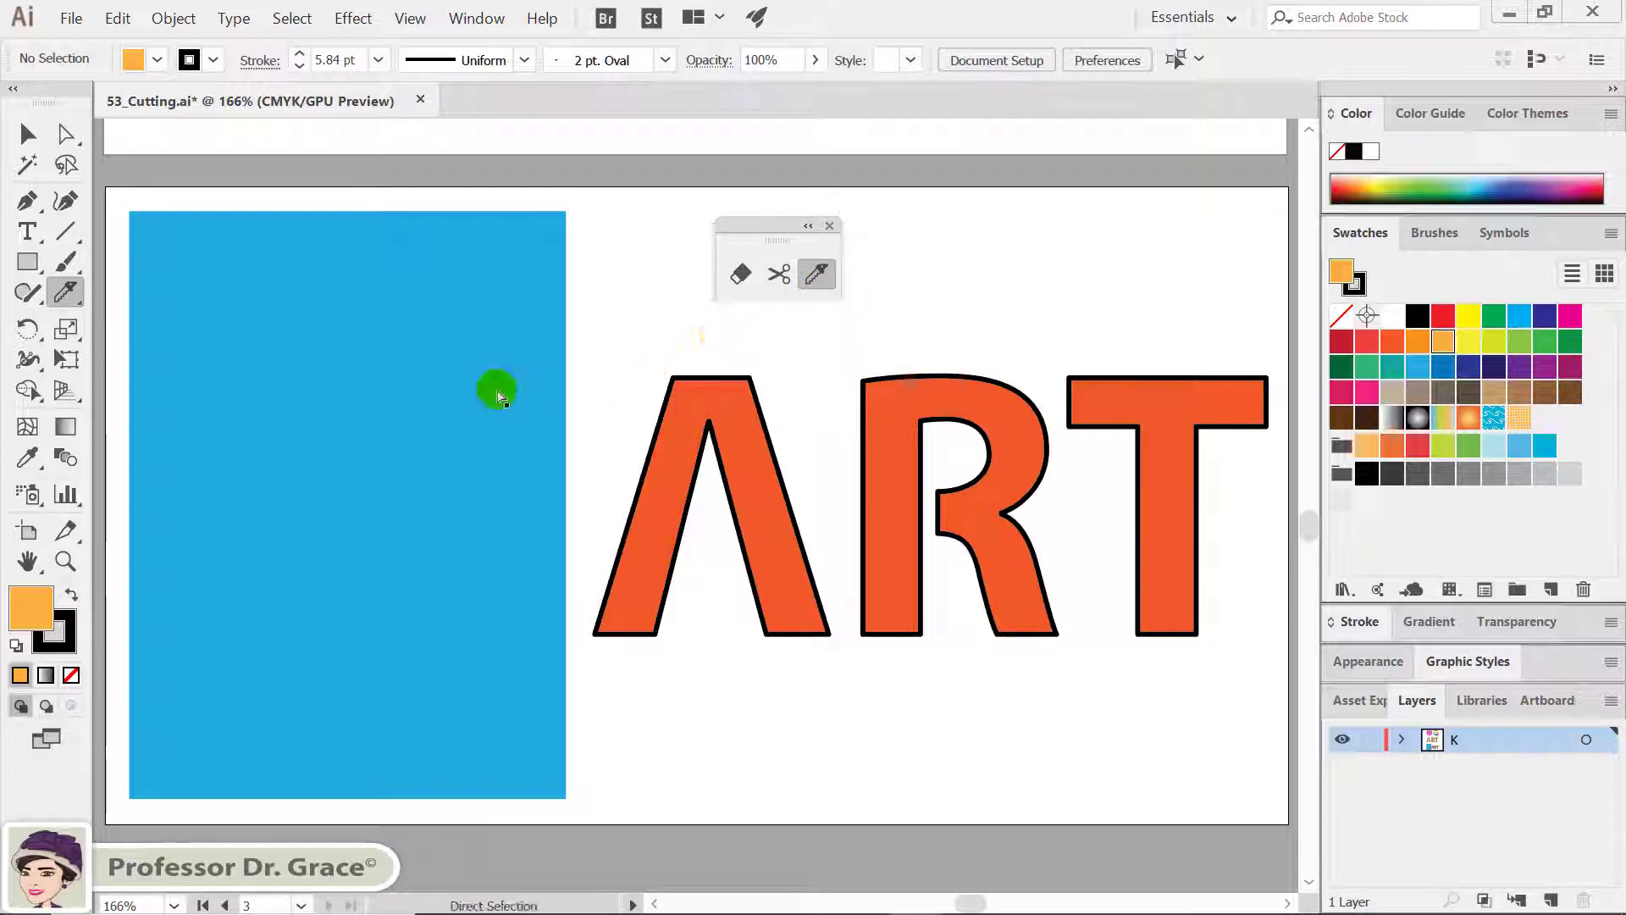
Step: Slice two crossing freehand curves across the blue rectangle
{"action": "left_click", "coordinate": [500, 394]}
{"action": "mouse_move", "coordinate": [415, 454]}
{"action": "left_mouse_down"}
{"action": "mouse_move", "coordinate": [118, 447]}
{"action": "mouse_move", "coordinate": [585, 722]}
{"action": "left_mouse_up"}
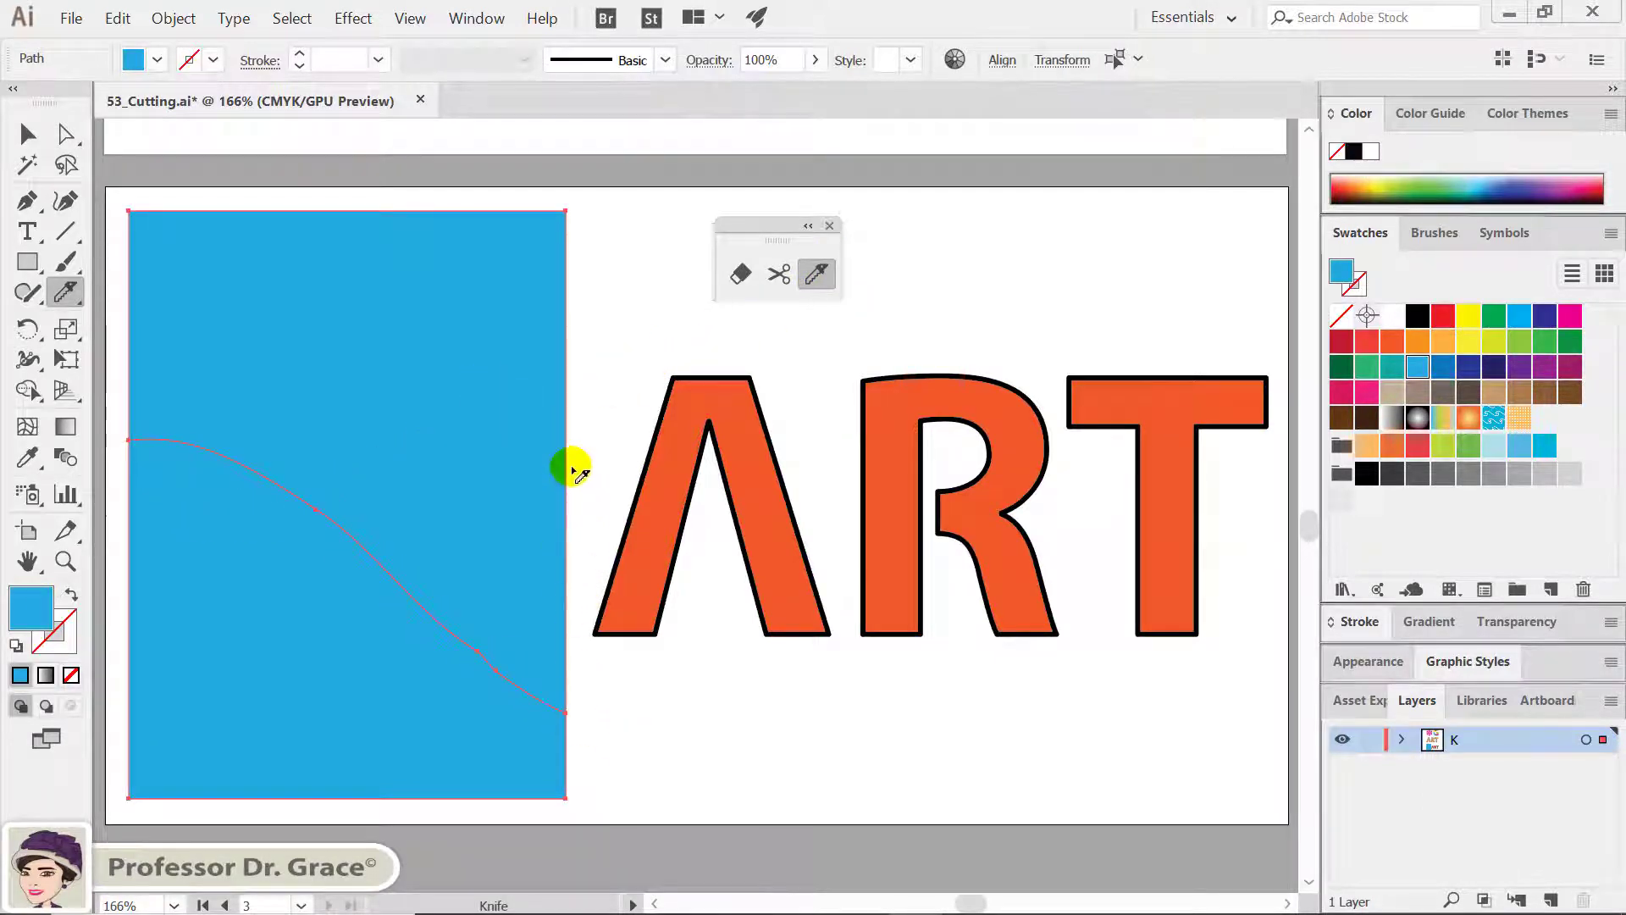
{"action": "left_click_drag", "start_coordinate": [589, 410], "coordinate": [326, 539]}
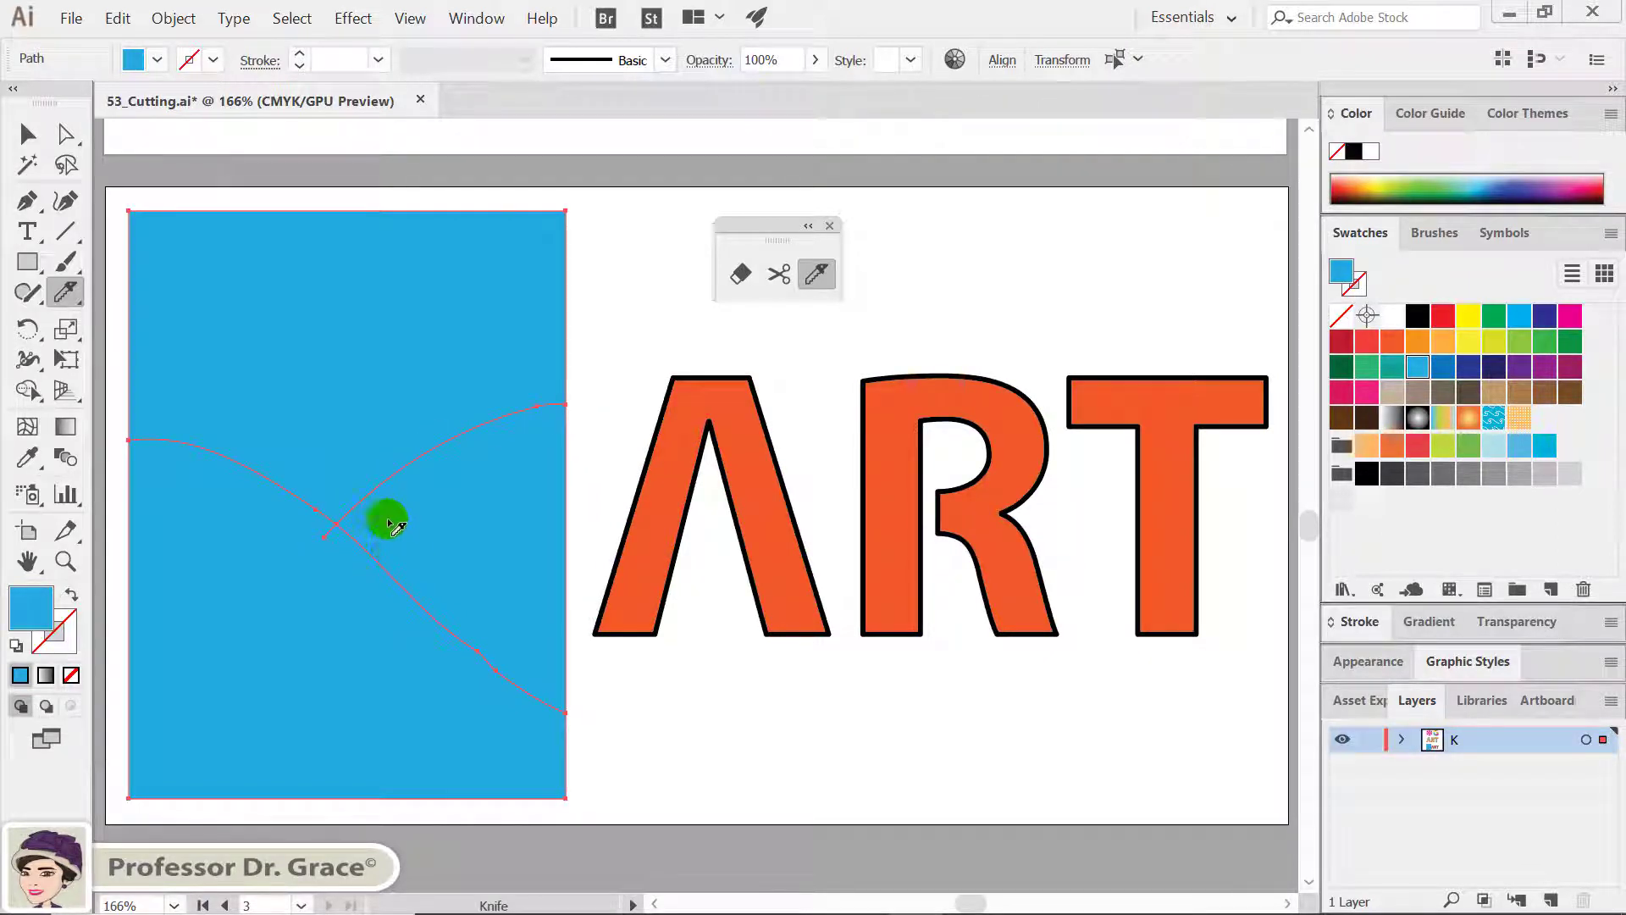
Step: Fill the lower cut piece light green and the right piece darker green, then deselect
{"action": "left_click", "coordinate": [66, 134]}
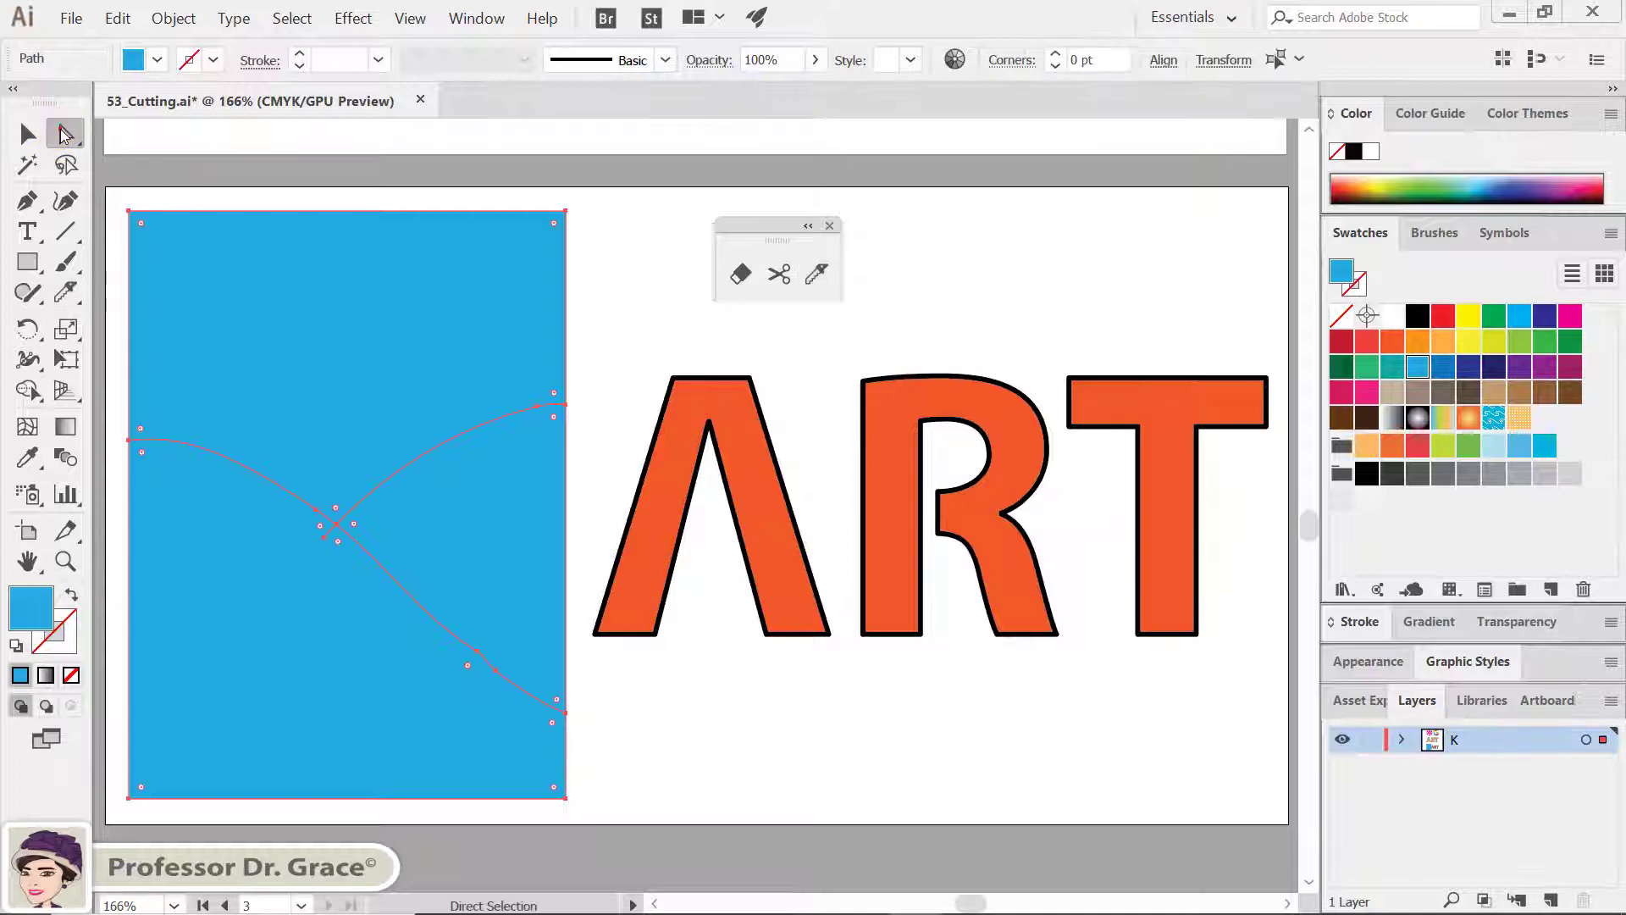
{"action": "left_click", "coordinate": [323, 531]}
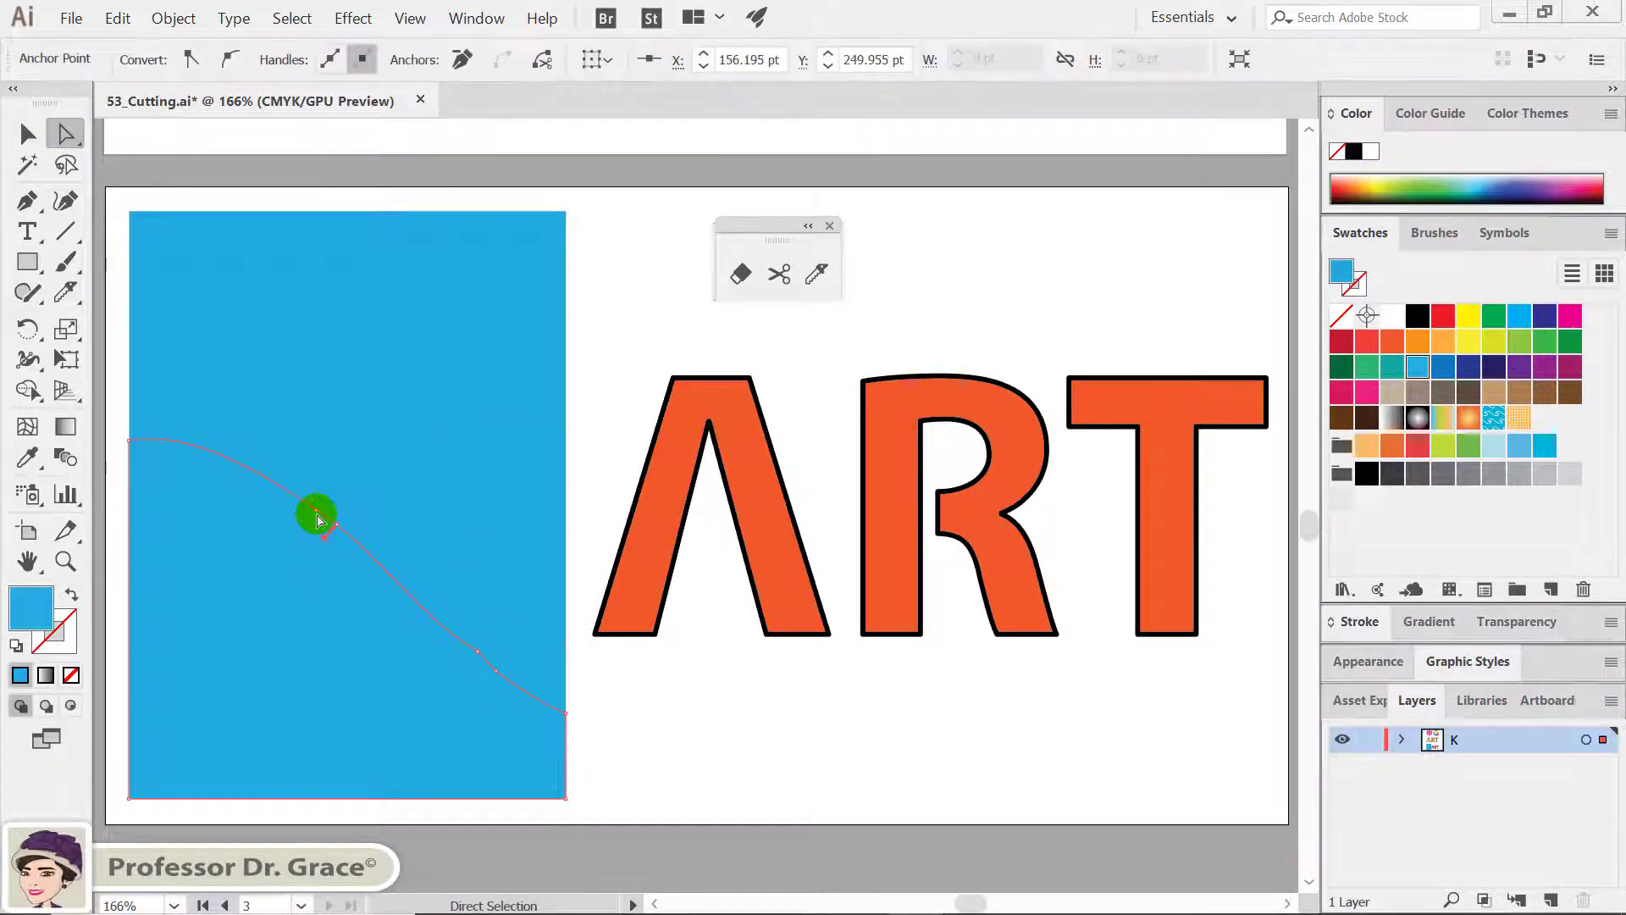
{"action": "key", "text": "Delete"}
{"action": "key", "text": "ctrl+z"}
{"action": "left_click", "coordinate": [333, 604]}
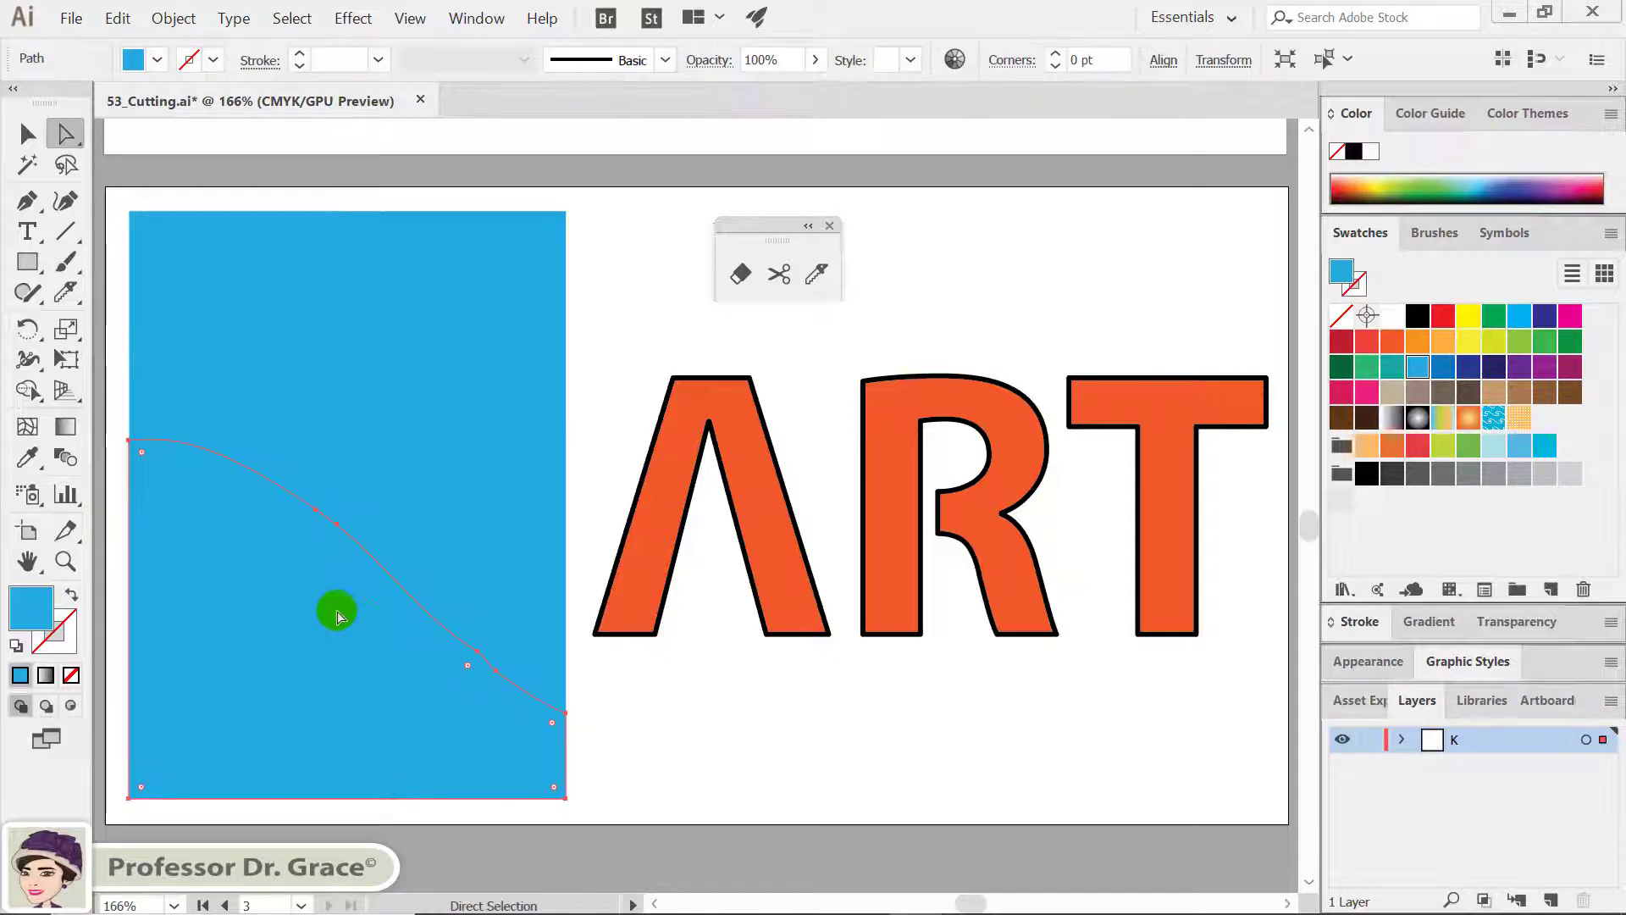
{"action": "left_click", "coordinate": [1519, 342]}
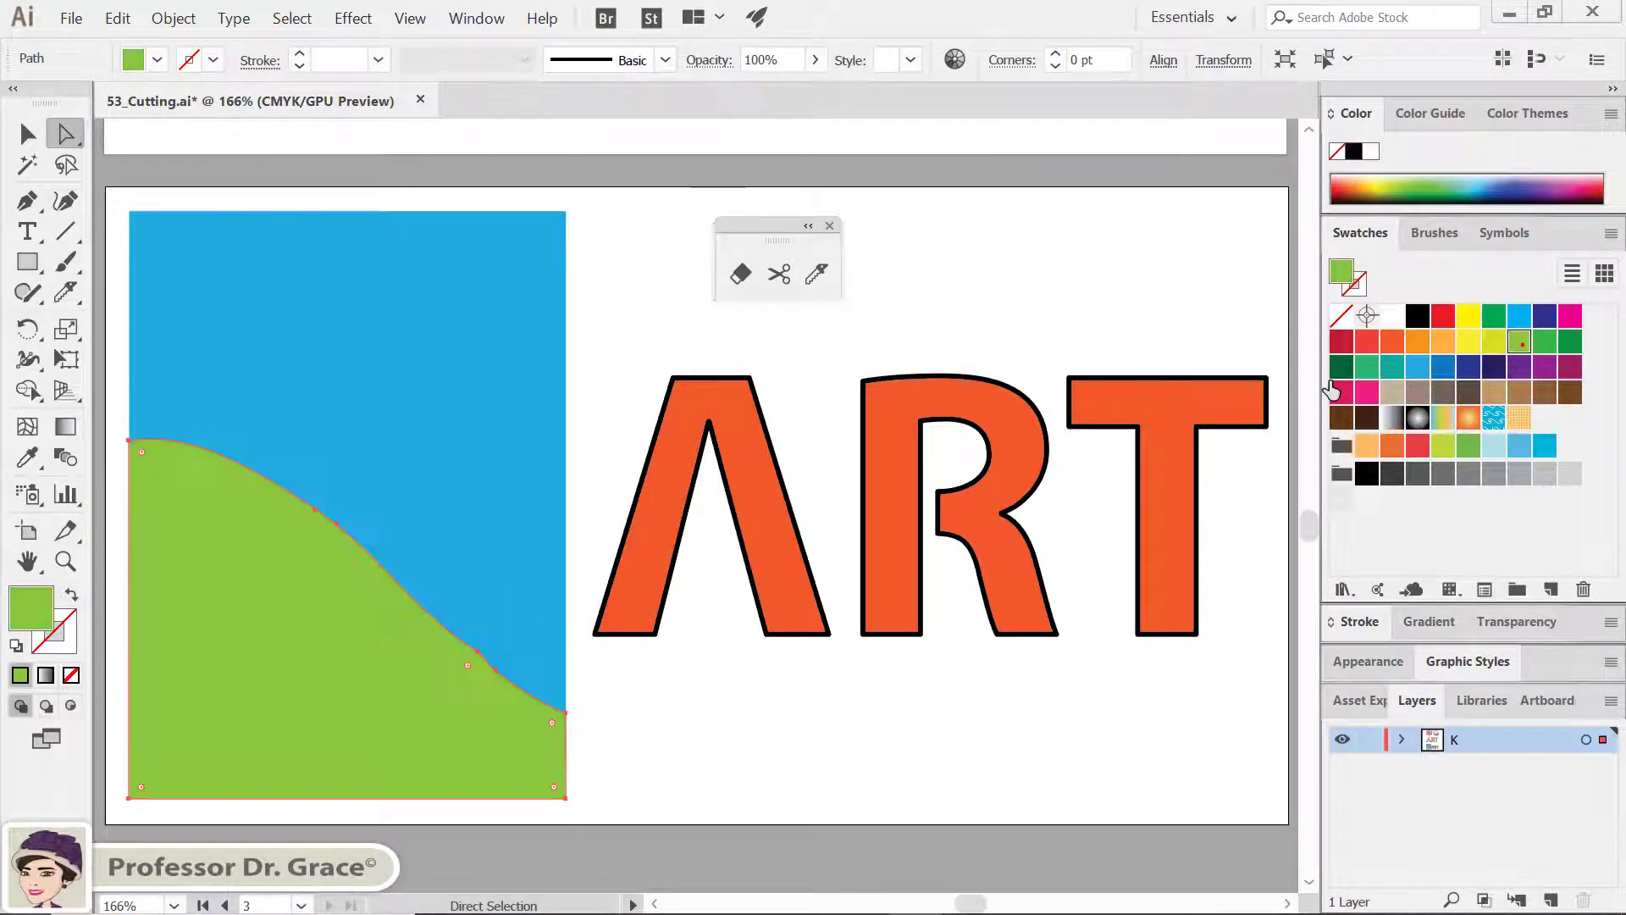
{"action": "left_click", "coordinate": [467, 586]}
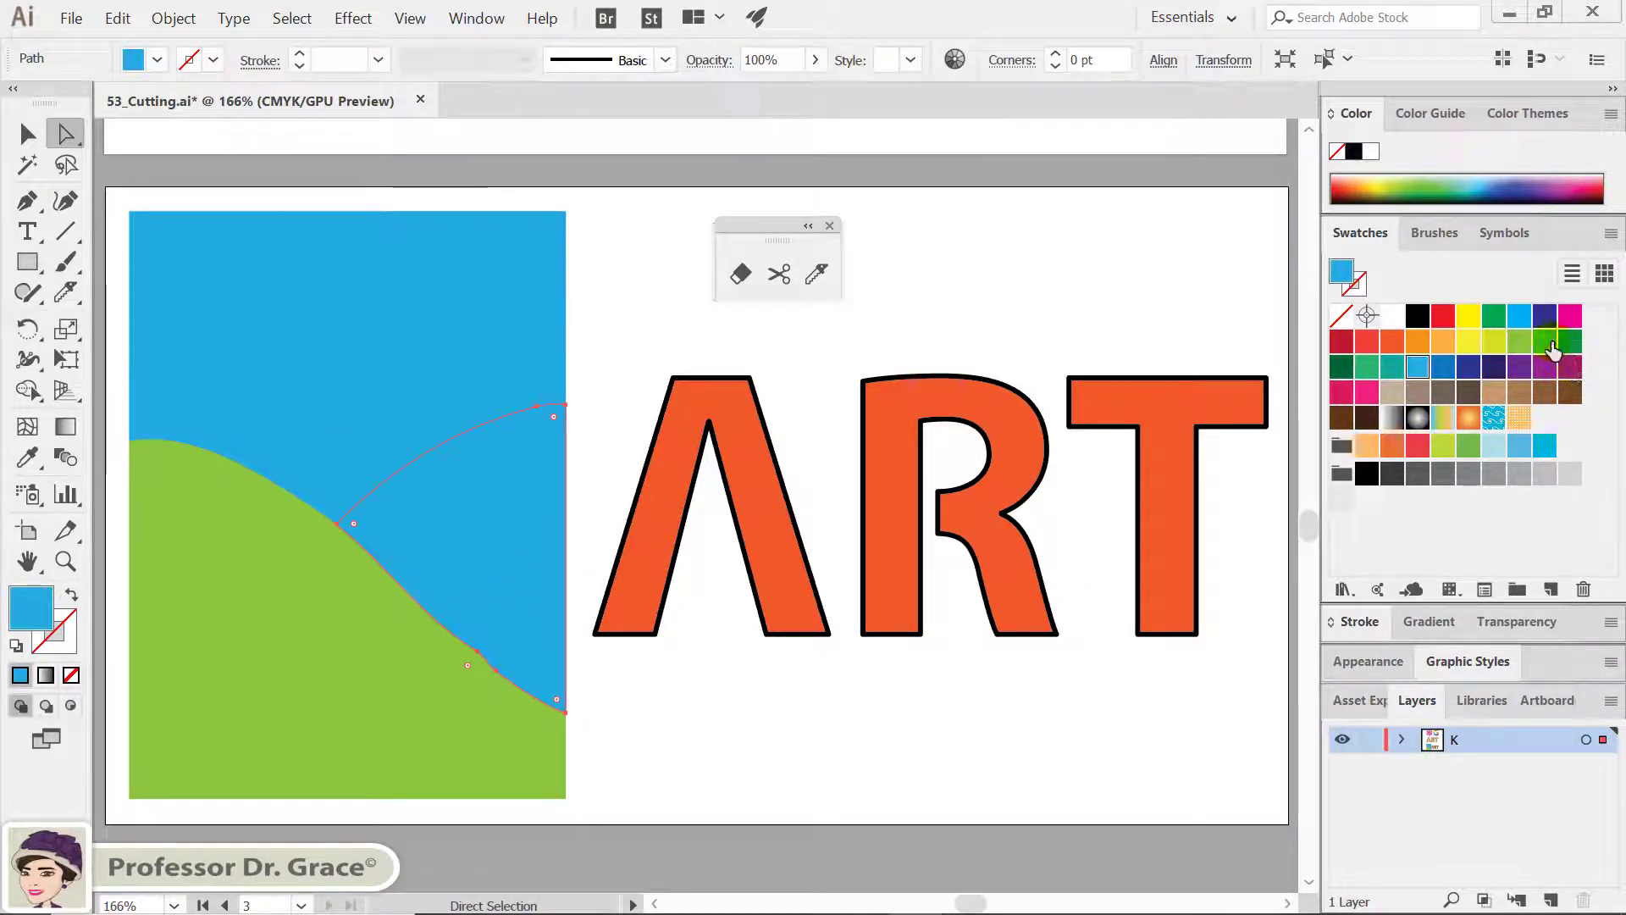
{"action": "left_click", "coordinate": [597, 330]}
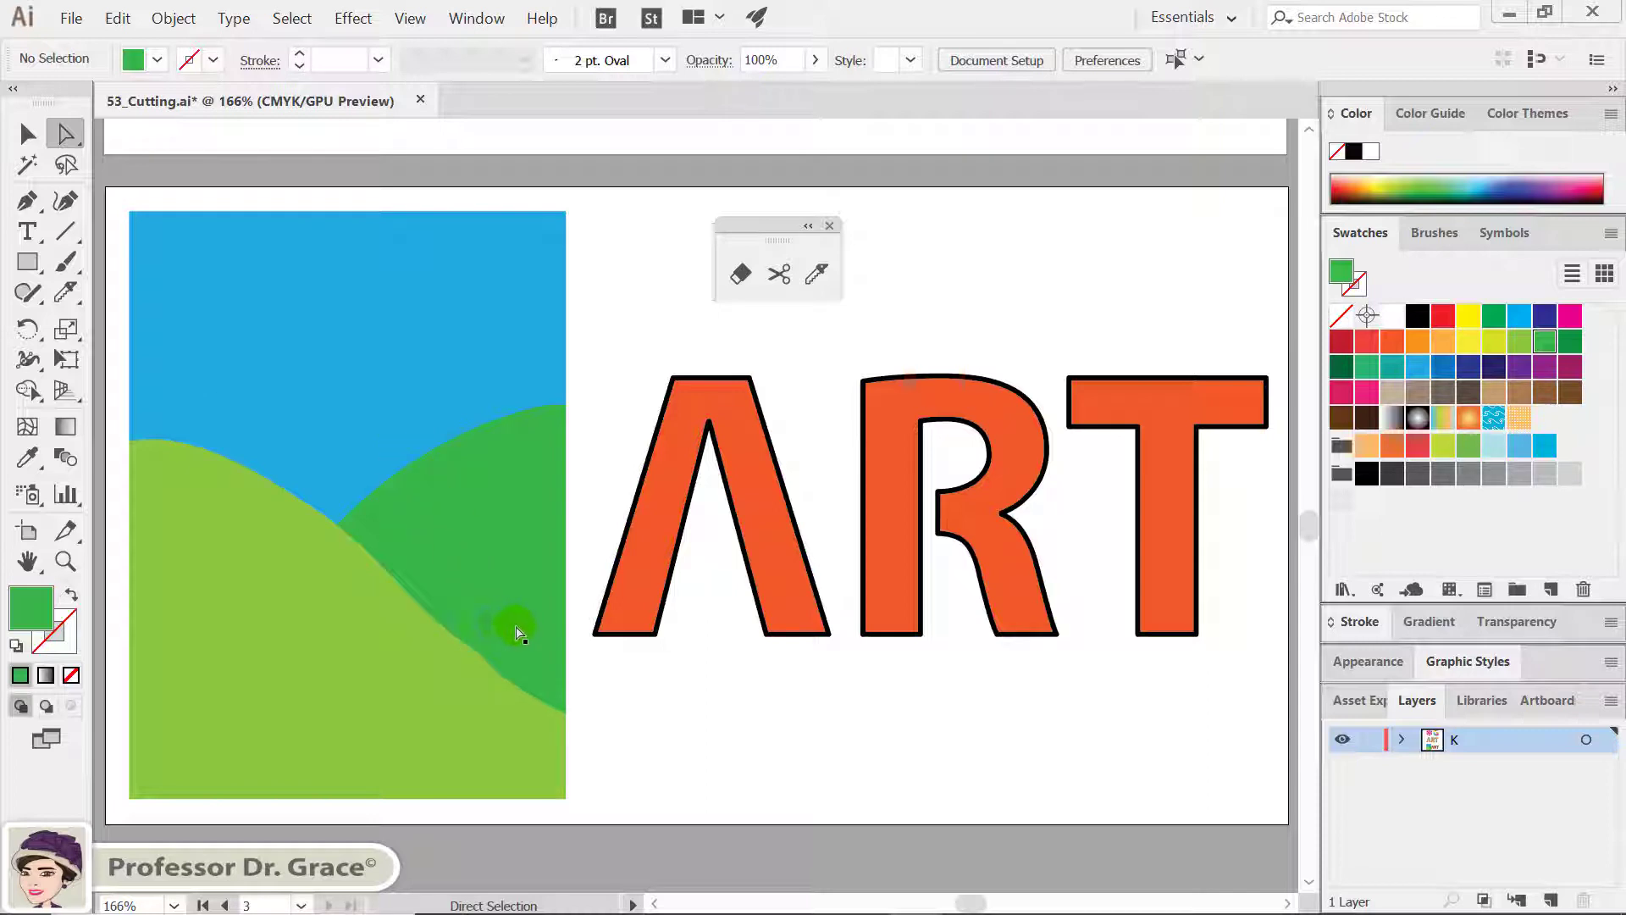
Step: Select all three ART letters and drag seven freehand Knife cuts through the A, R and T
{"action": "left_click", "coordinate": [817, 273]}
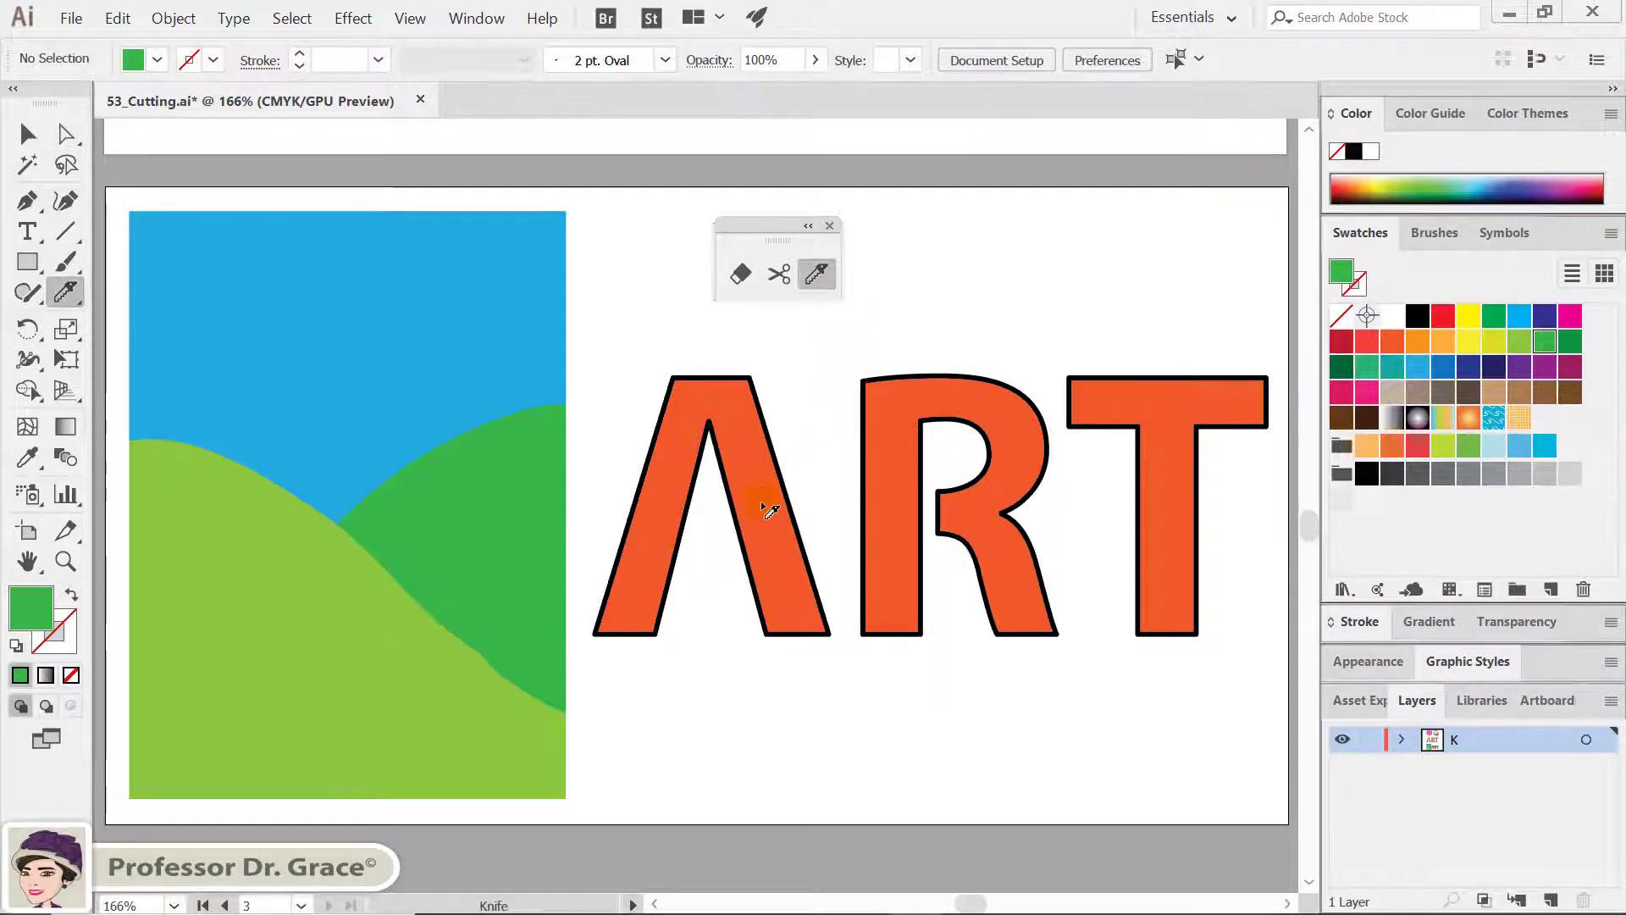
{"action": "left_click_drag", "start_coordinate": [638, 367], "coordinate": [1187, 639]}
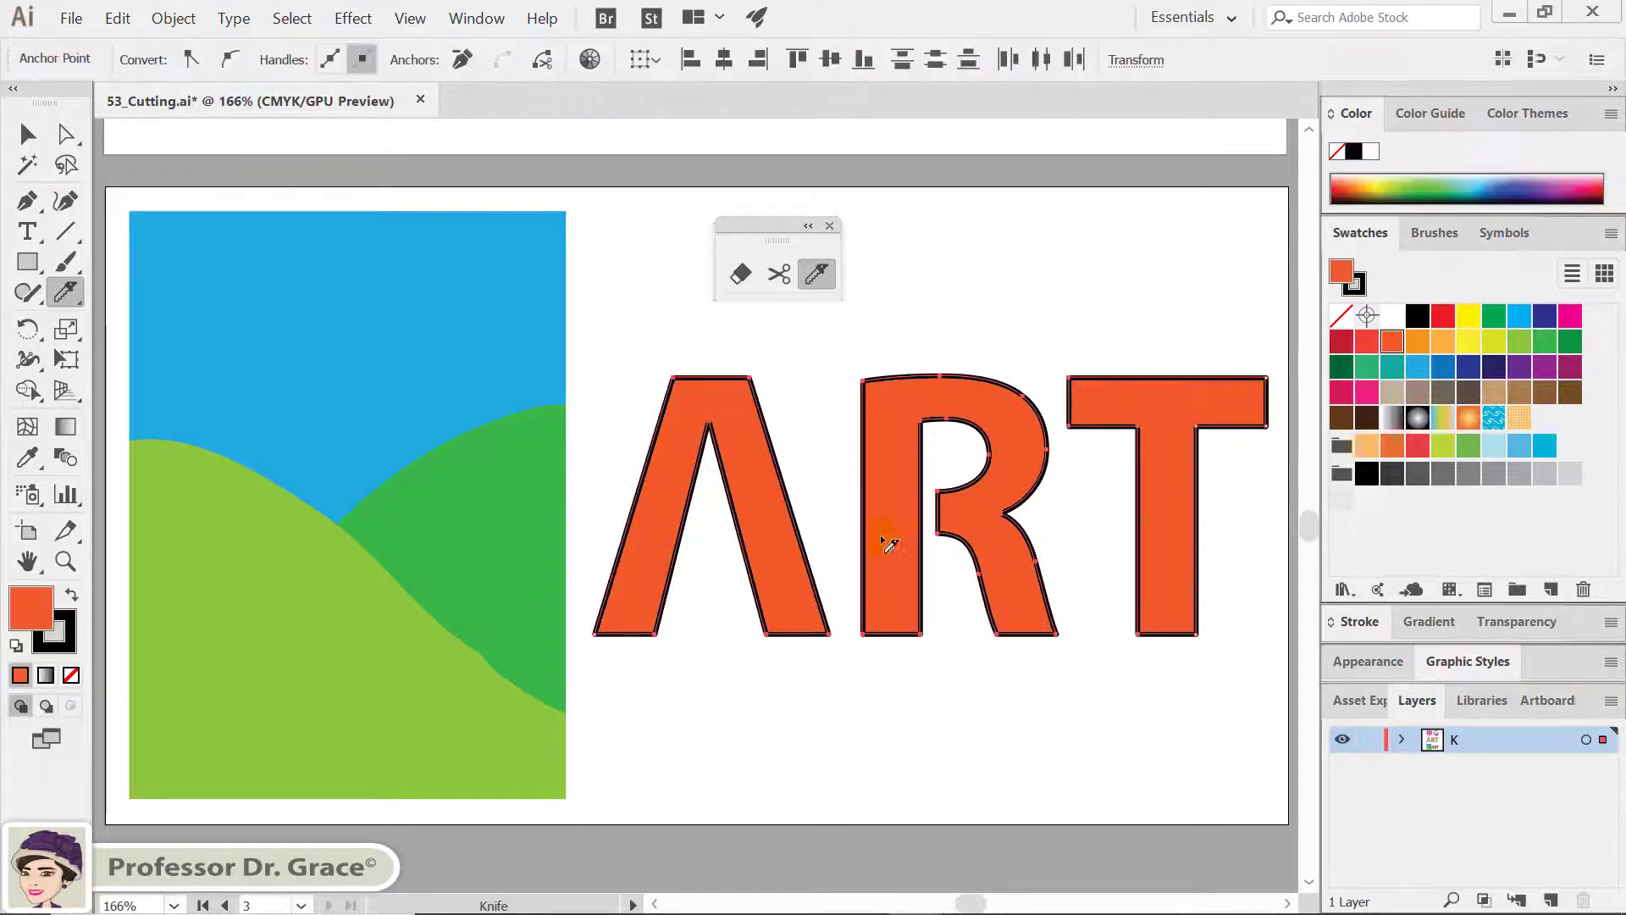
{"action": "left_click_drag", "start_coordinate": [793, 479], "coordinate": [773, 690]}
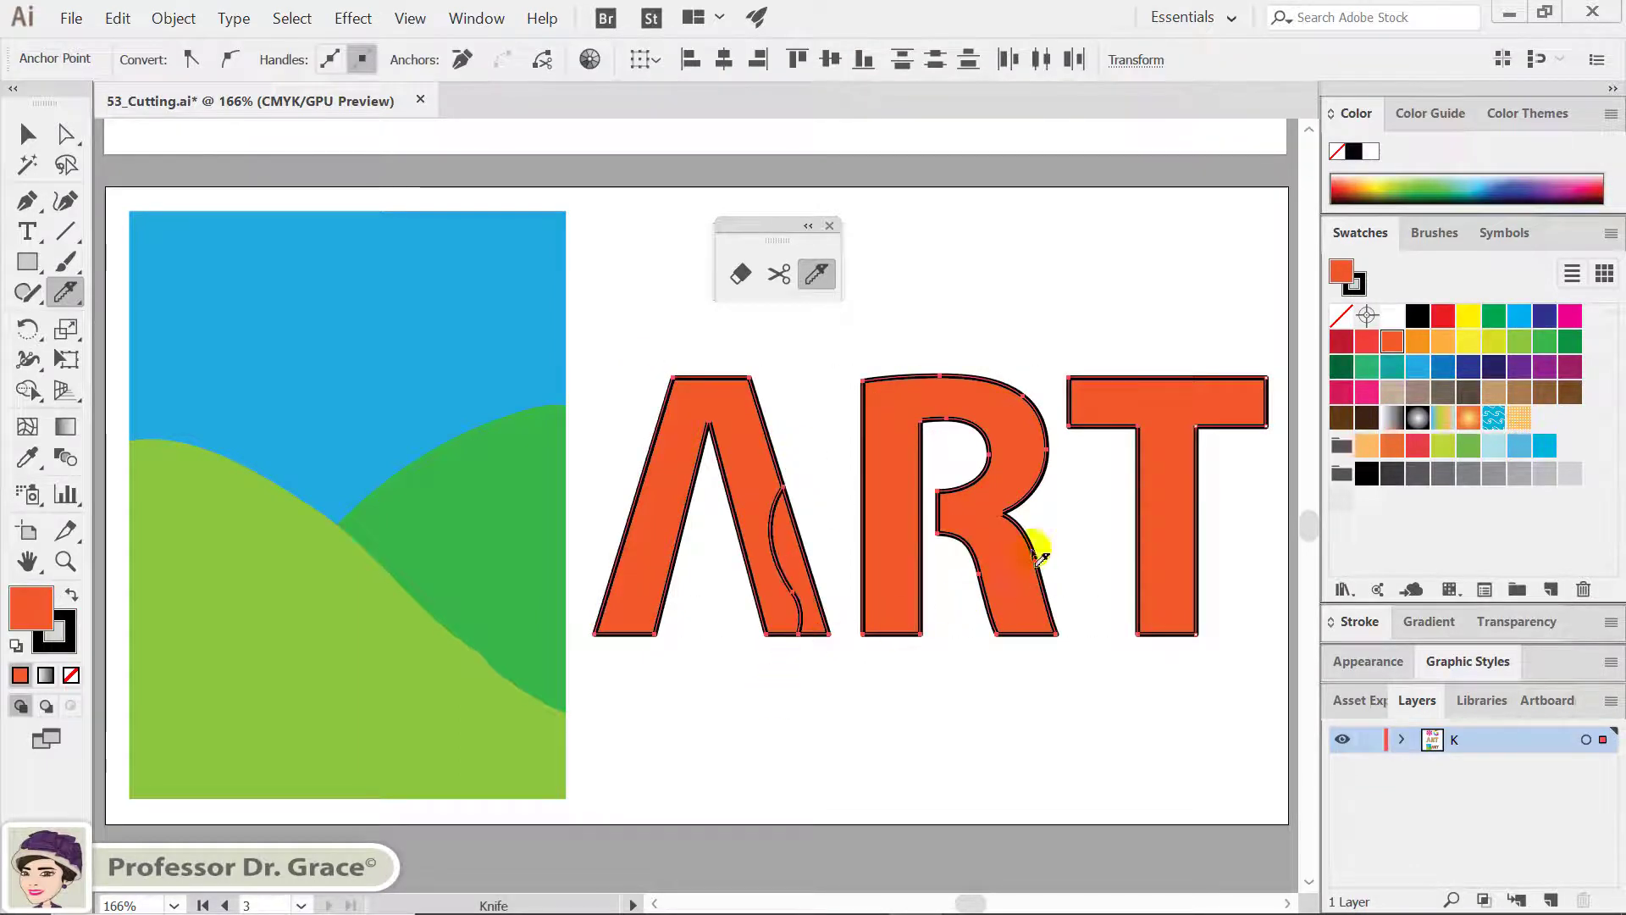
{"action": "left_click_drag", "start_coordinate": [1026, 550], "coordinate": [1008, 679]}
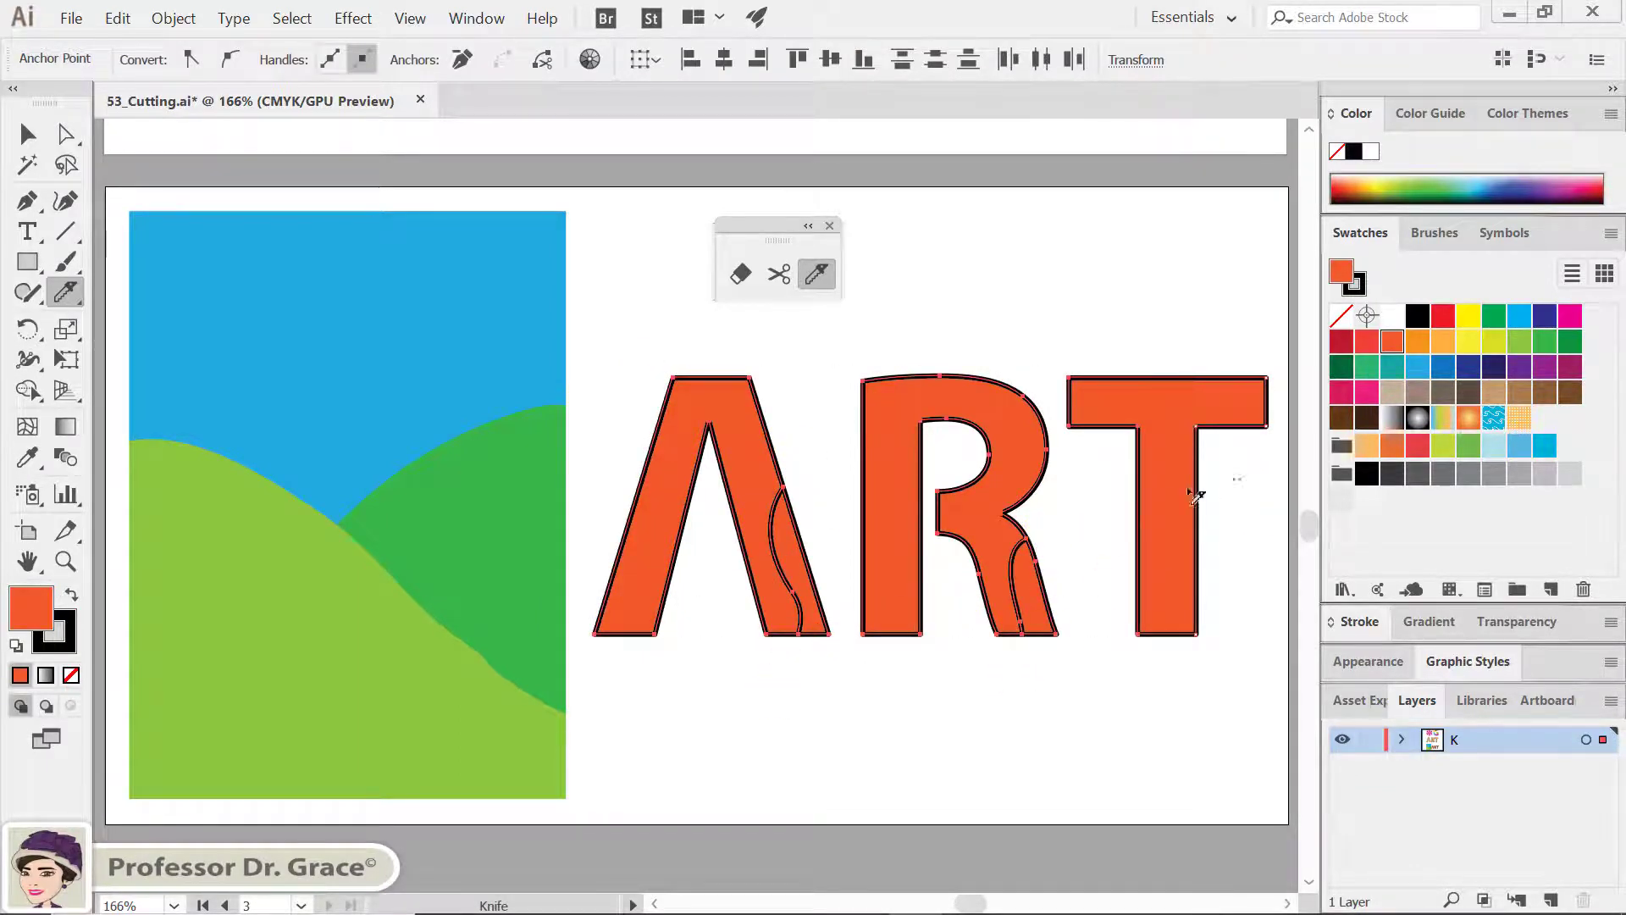
{"action": "left_click_drag", "start_coordinate": [1239, 480], "coordinate": [1137, 654]}
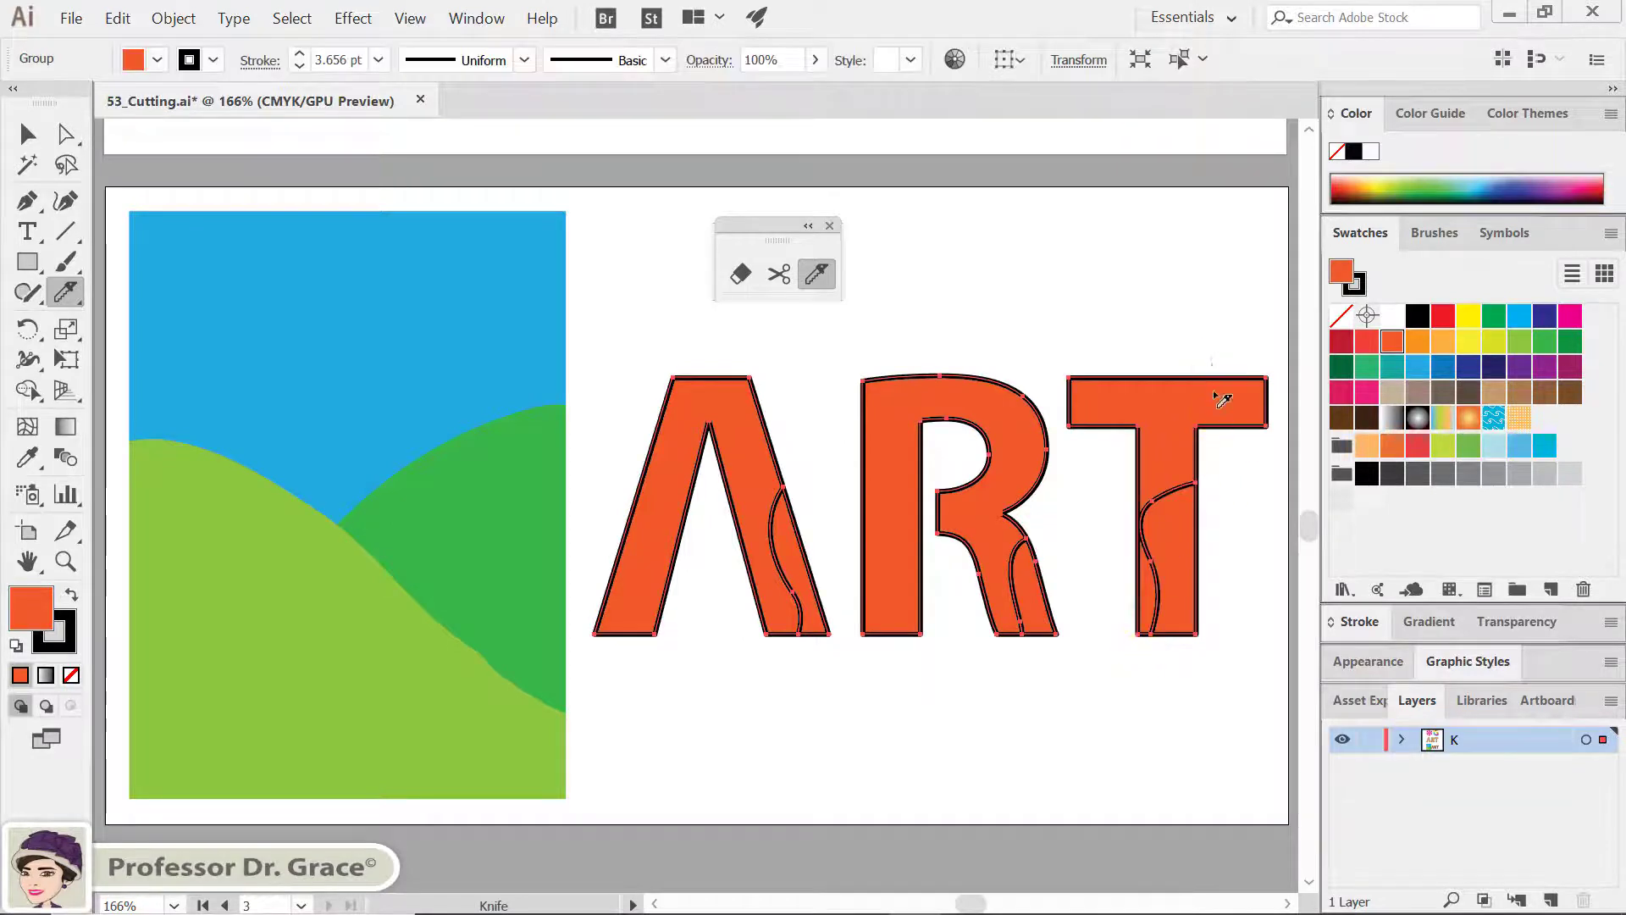
{"action": "left_click_drag", "start_coordinate": [1211, 360], "coordinate": [1101, 474]}
{"action": "left_click_drag", "start_coordinate": [1021, 370], "coordinate": [1027, 435]}
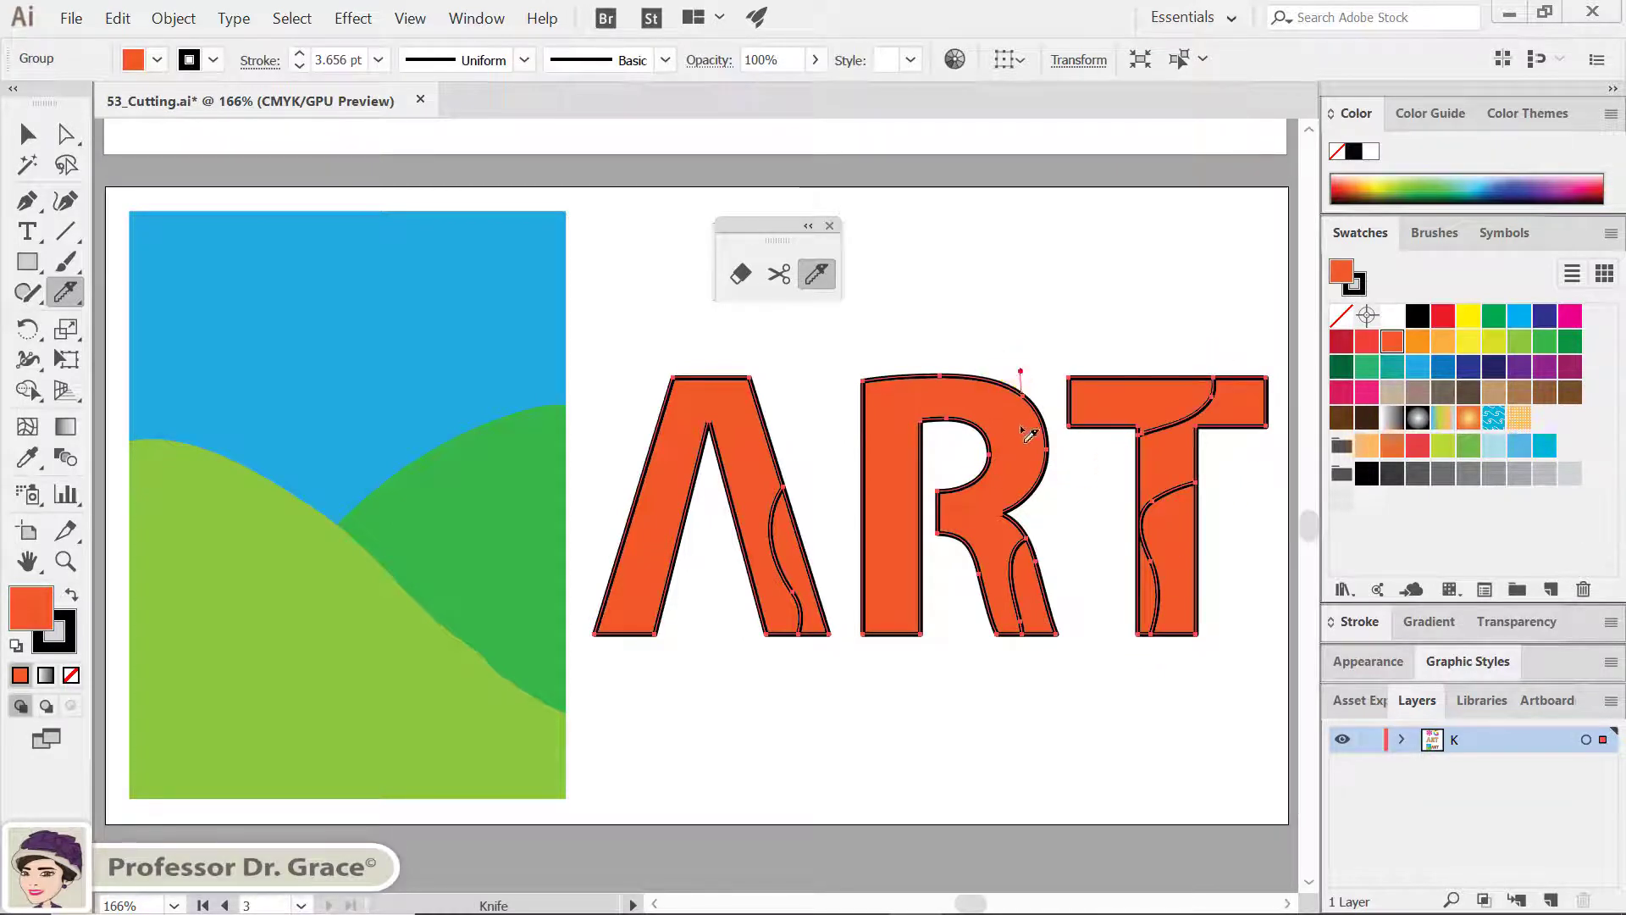
{"action": "left_click_drag", "start_coordinate": [929, 408], "coordinate": [840, 529]}
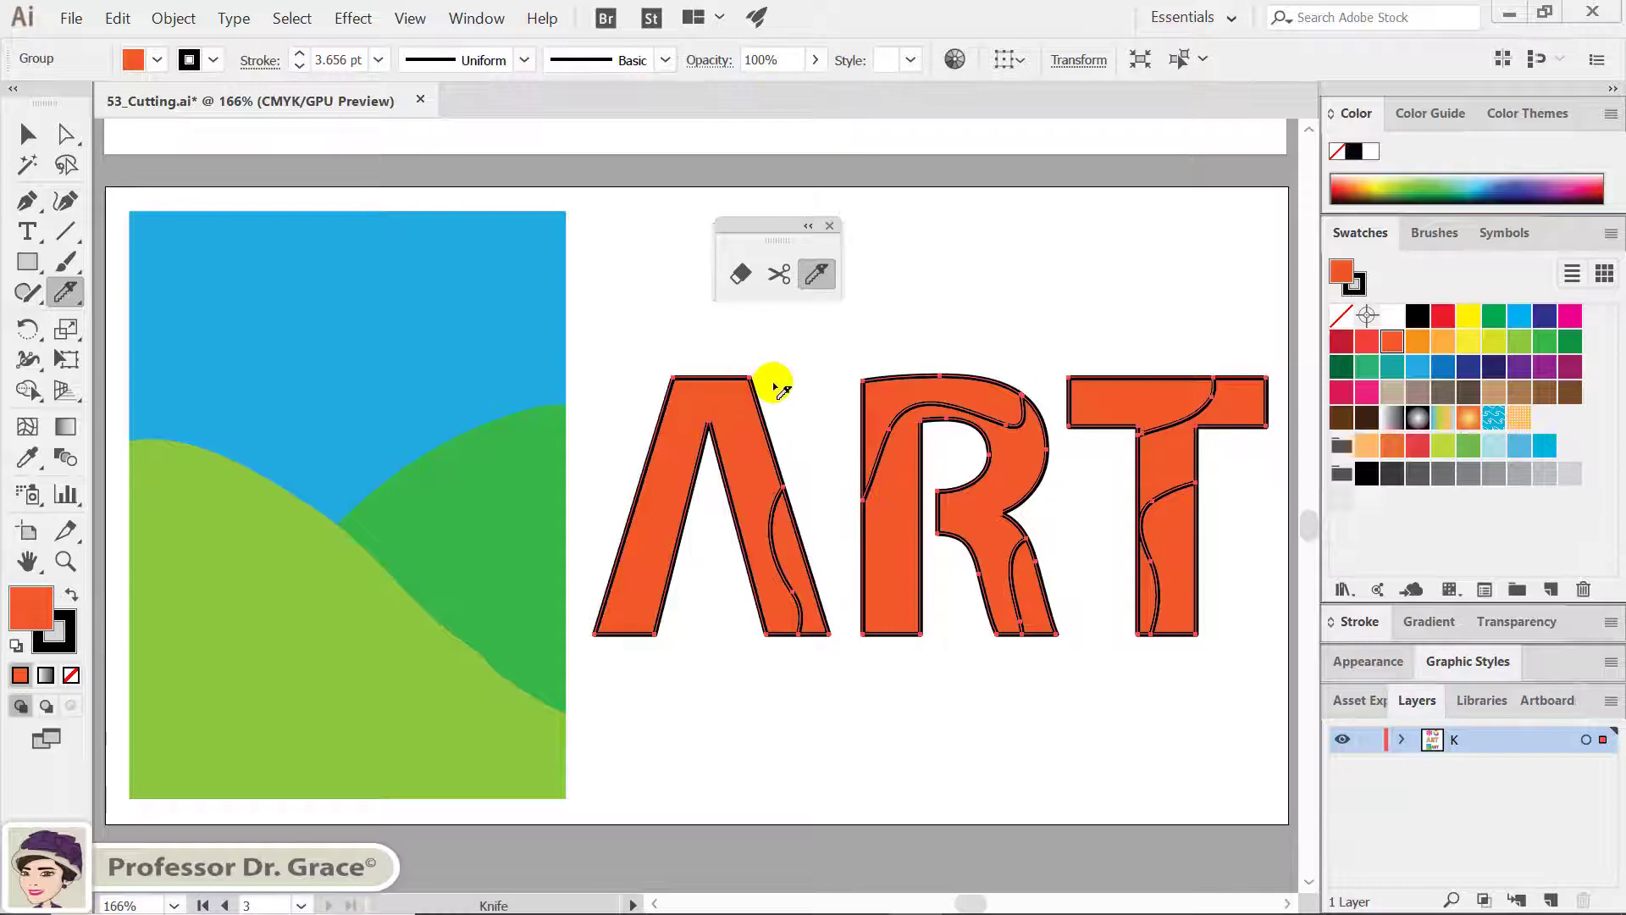
{"action": "left_click_drag", "start_coordinate": [775, 392], "coordinate": [599, 526]}
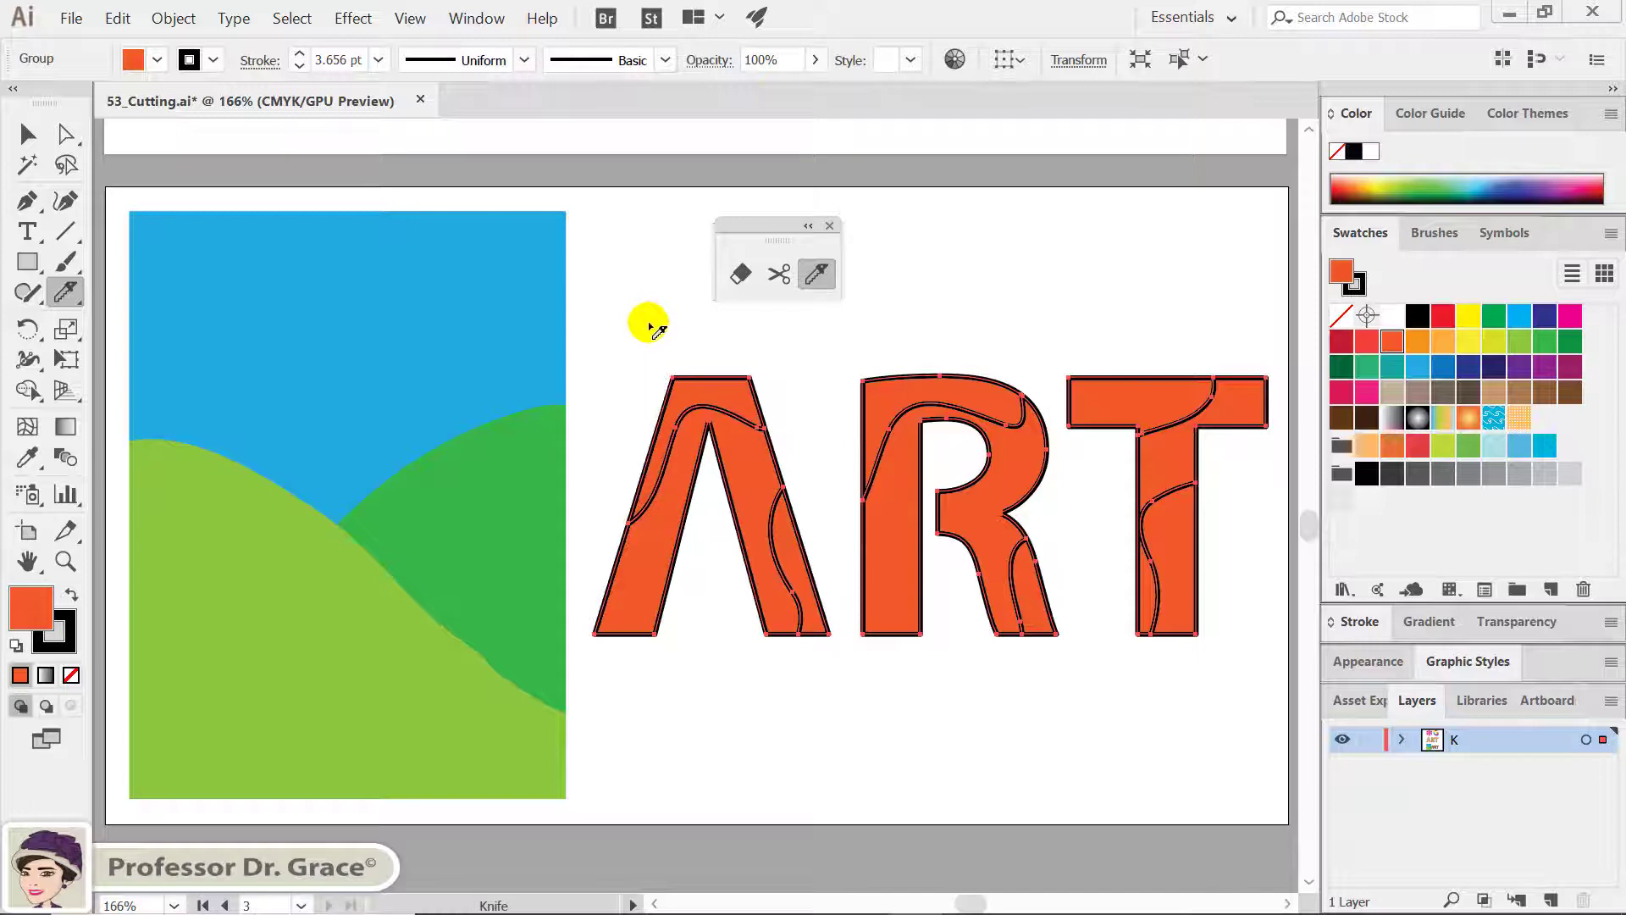
Step: Fill the A's pieces light orange and pink, and the R's pieces yellow-green, blue and green
{"action": "left_click", "coordinate": [66, 134]}
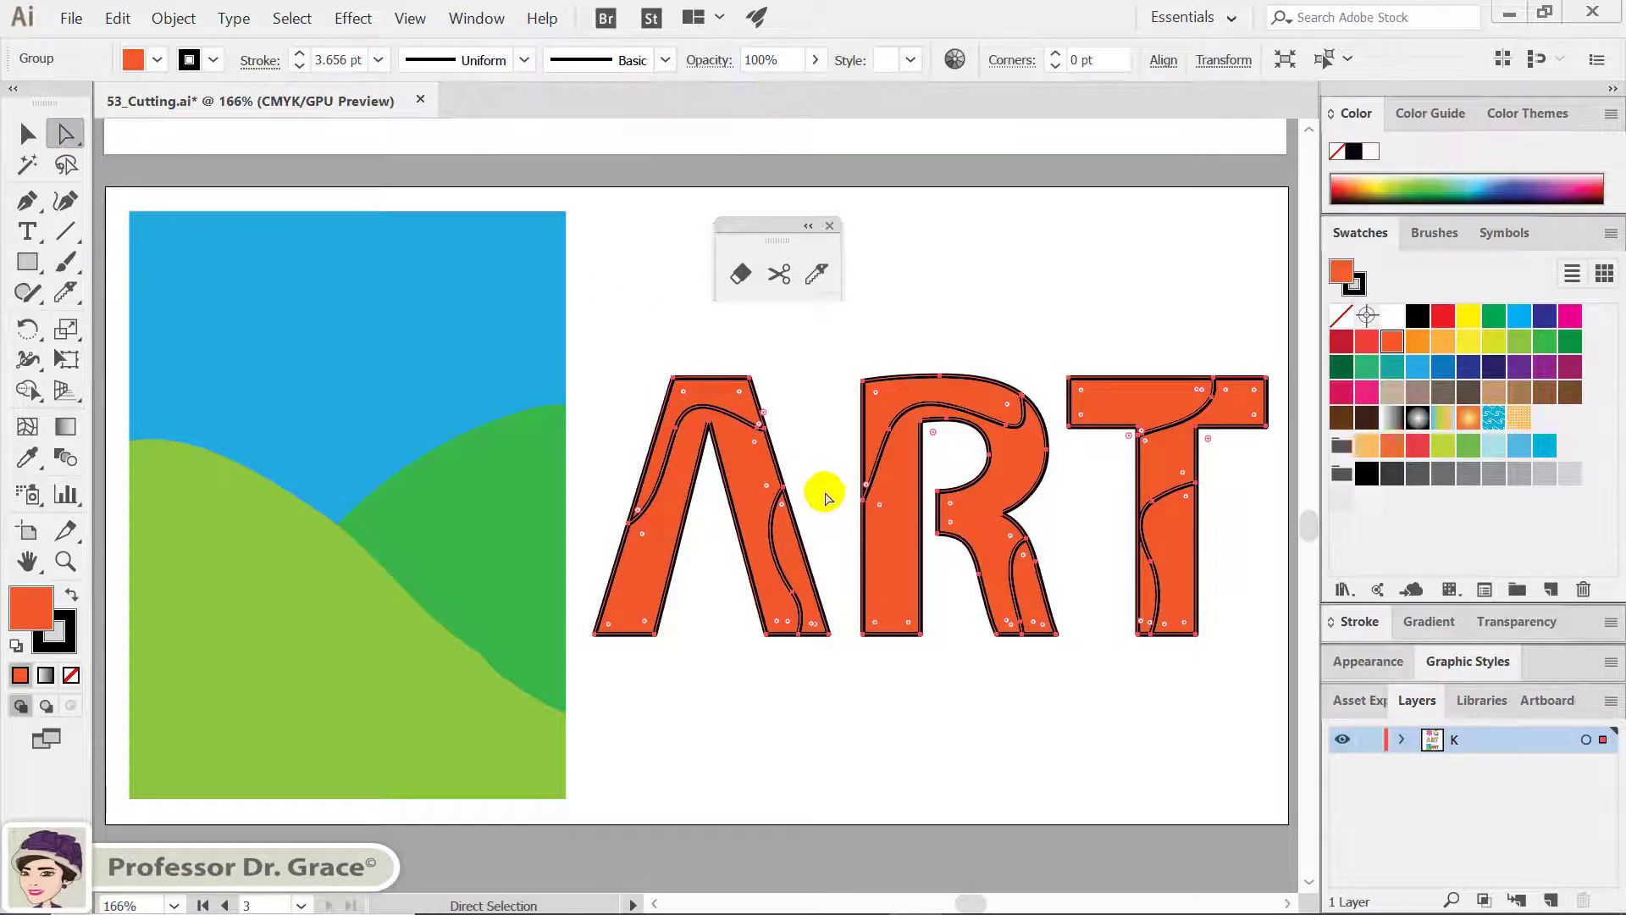
{"action": "left_click", "coordinate": [801, 419]}
{"action": "left_click", "coordinate": [750, 394]}
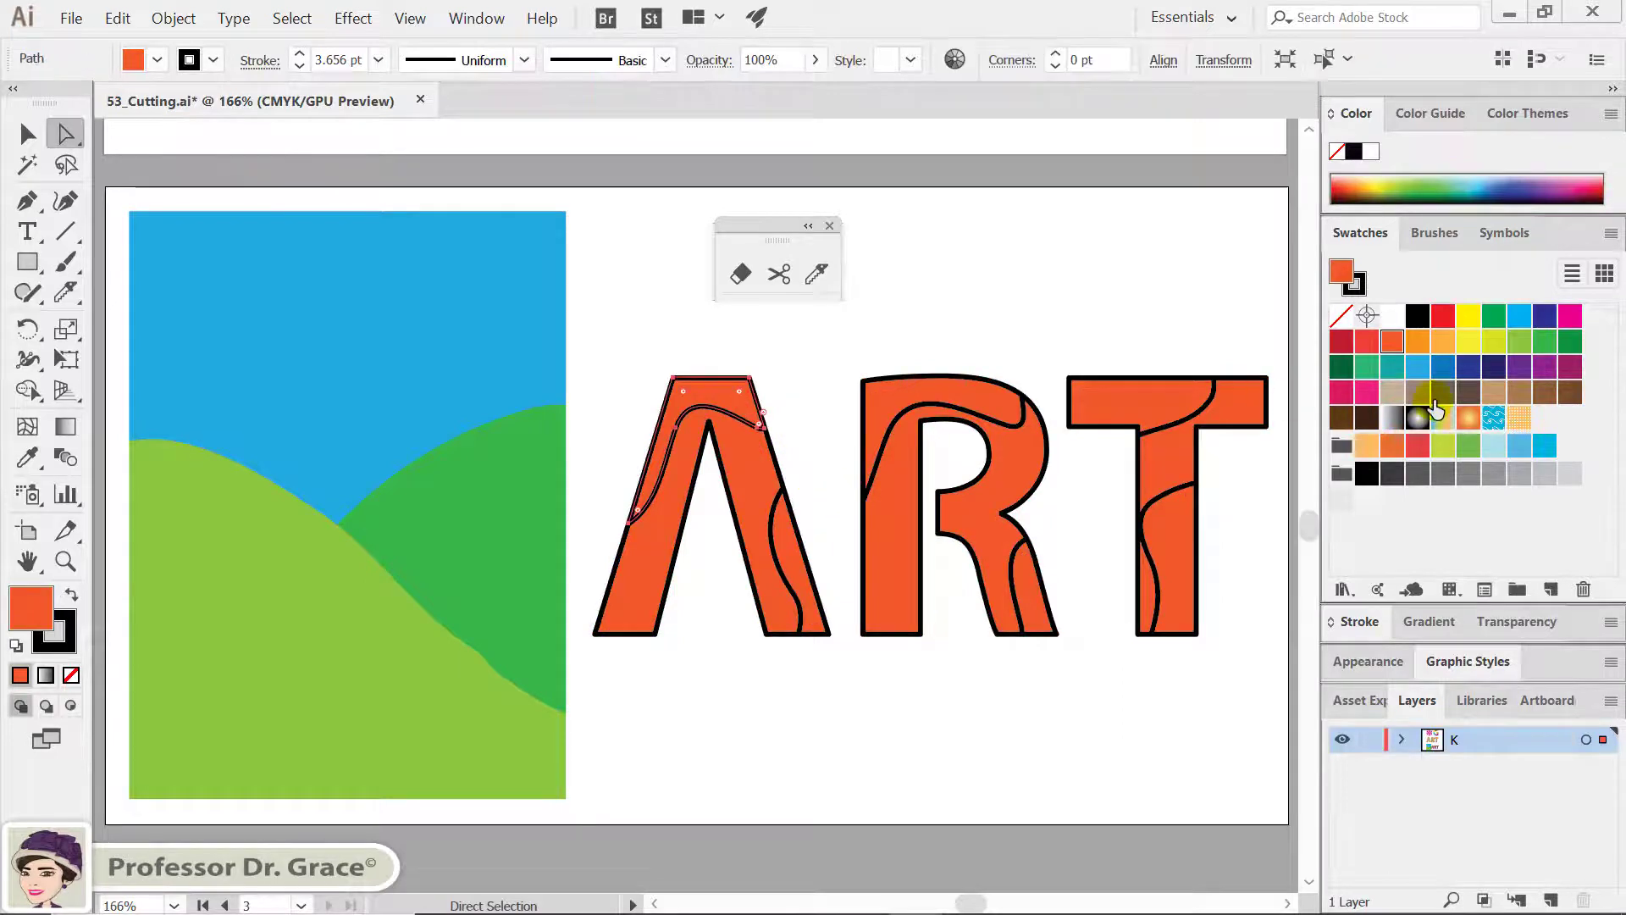
{"action": "left_click", "coordinate": [1443, 341]}
{"action": "left_click", "coordinate": [750, 473]}
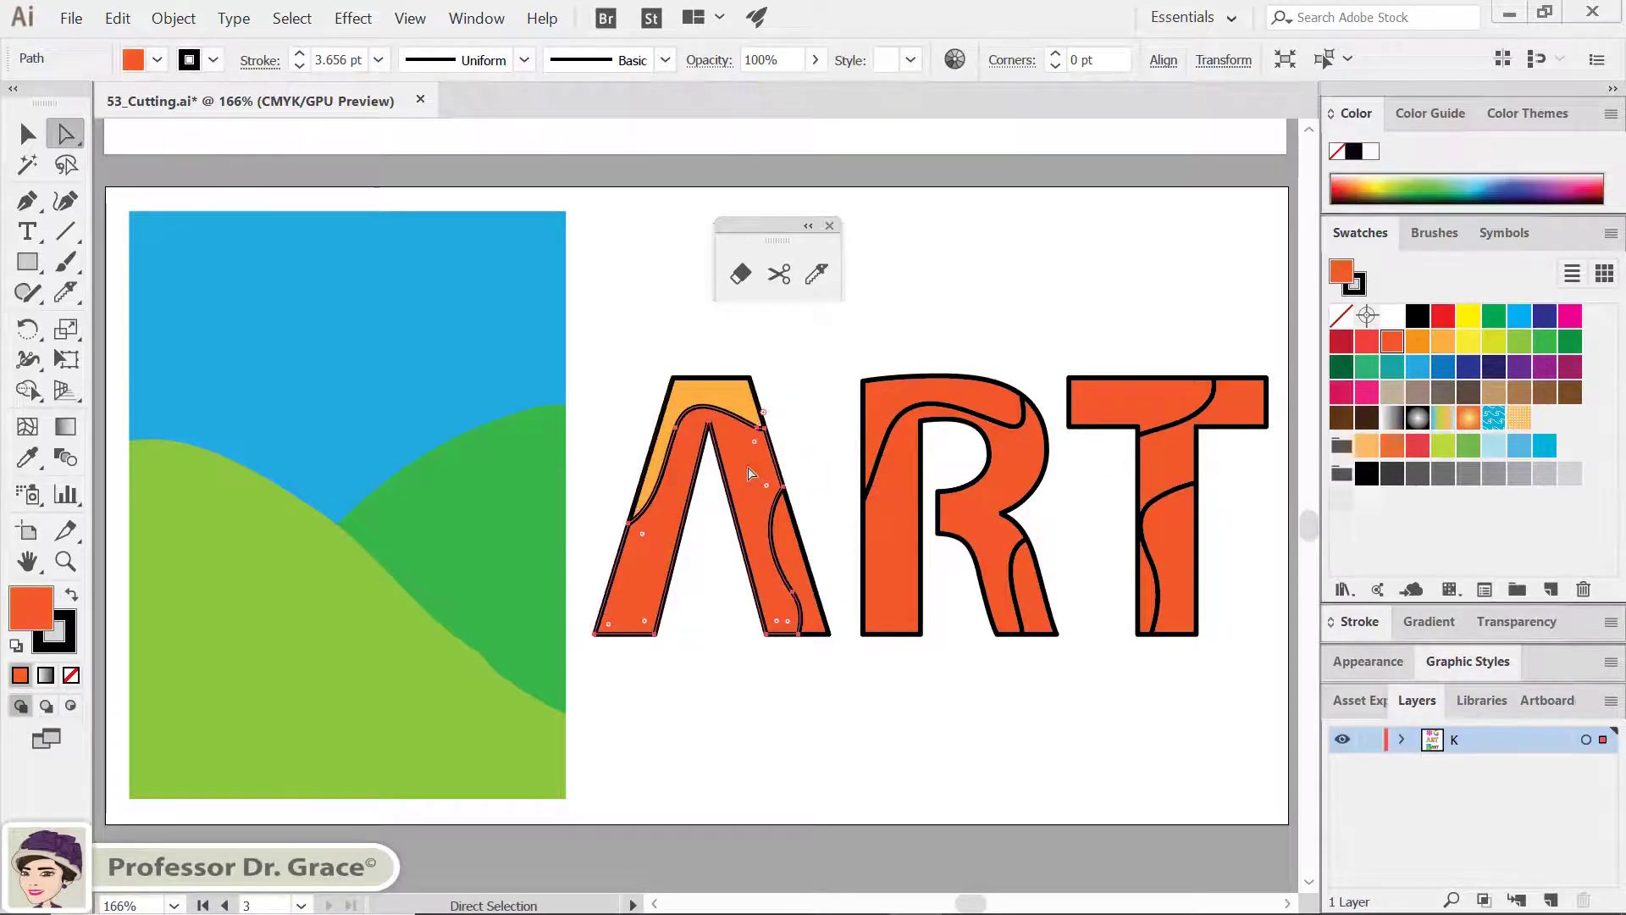
{"action": "left_click", "coordinate": [1367, 392]}
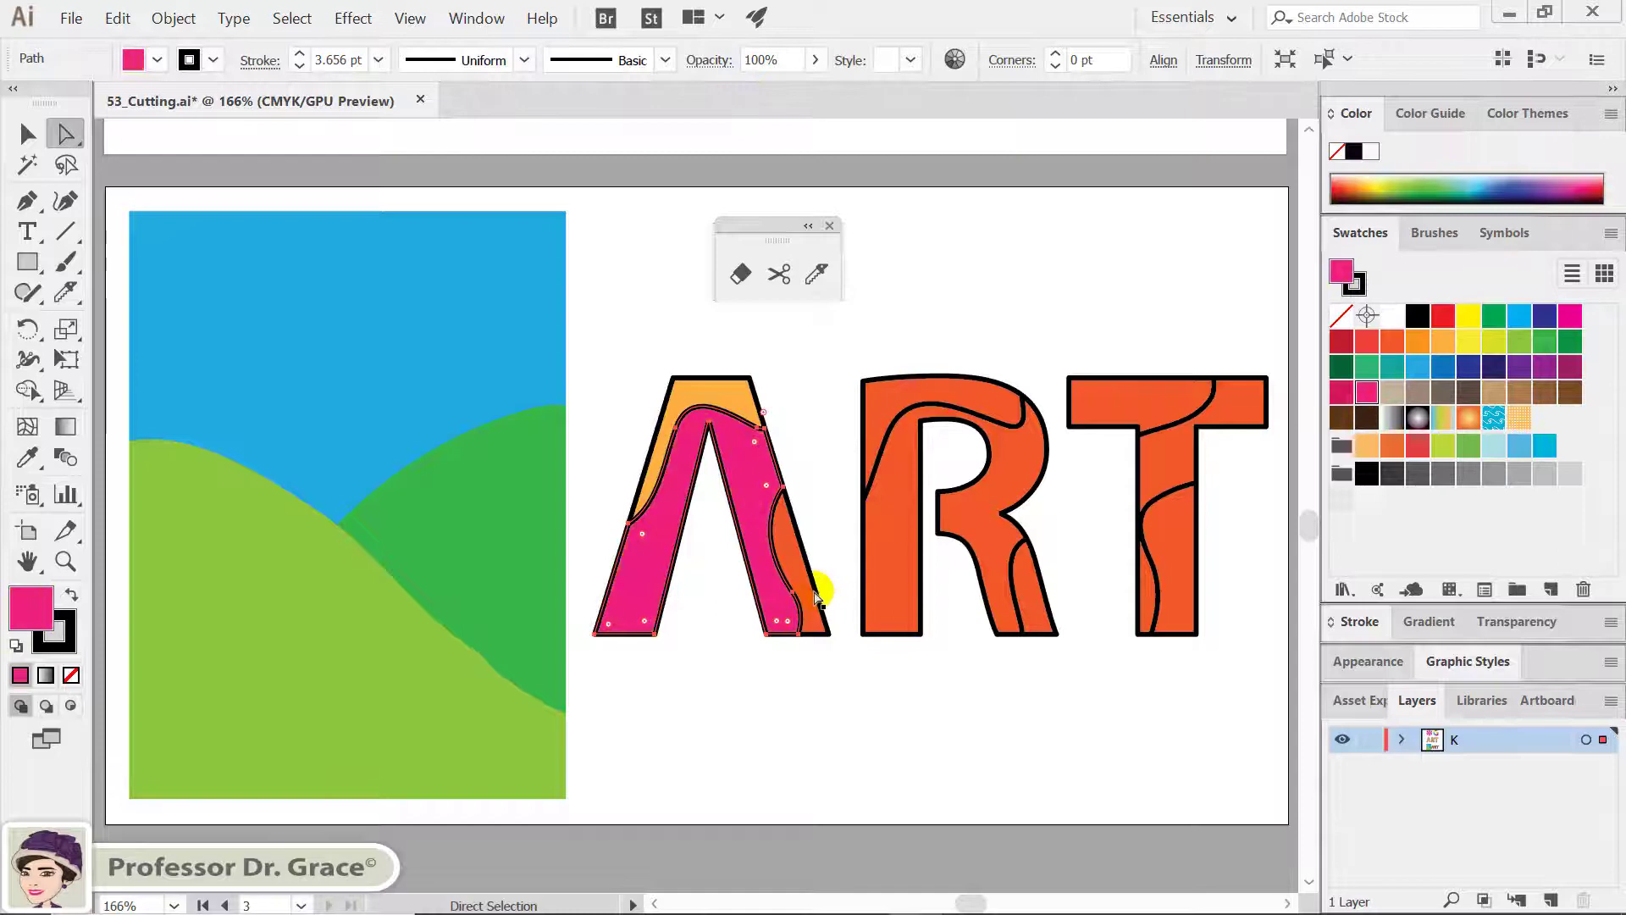
{"action": "left_click", "coordinate": [919, 432]}
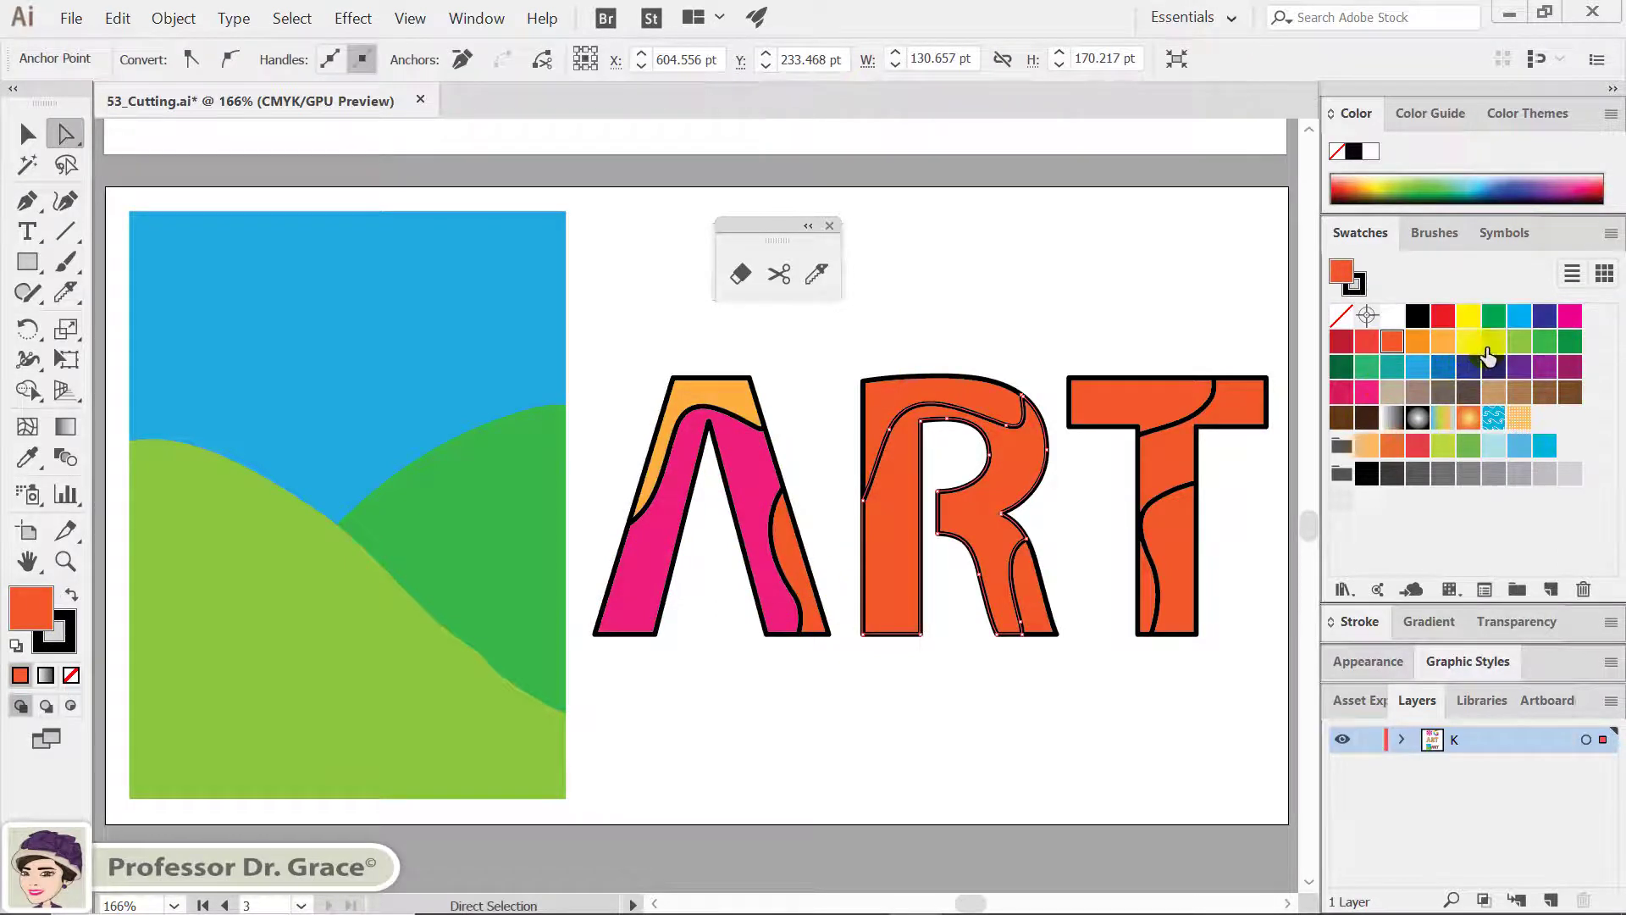
{"action": "left_click", "coordinate": [1488, 348]}
{"action": "left_click", "coordinate": [985, 403]}
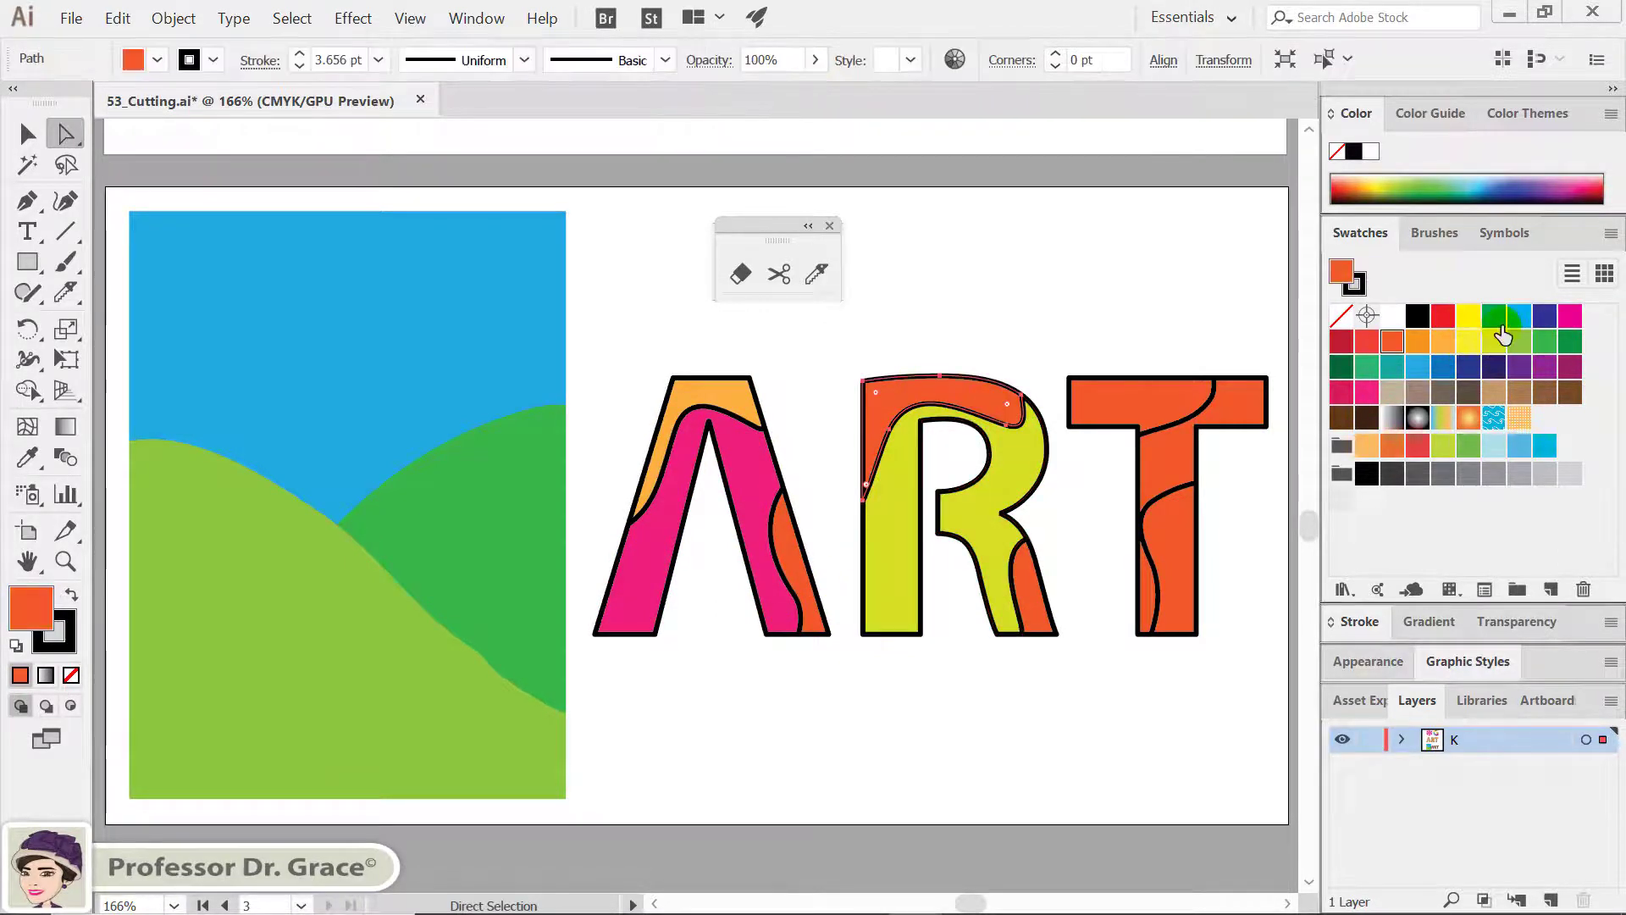
{"action": "left_click", "coordinate": [1519, 316]}
{"action": "left_click", "coordinate": [1035, 597]}
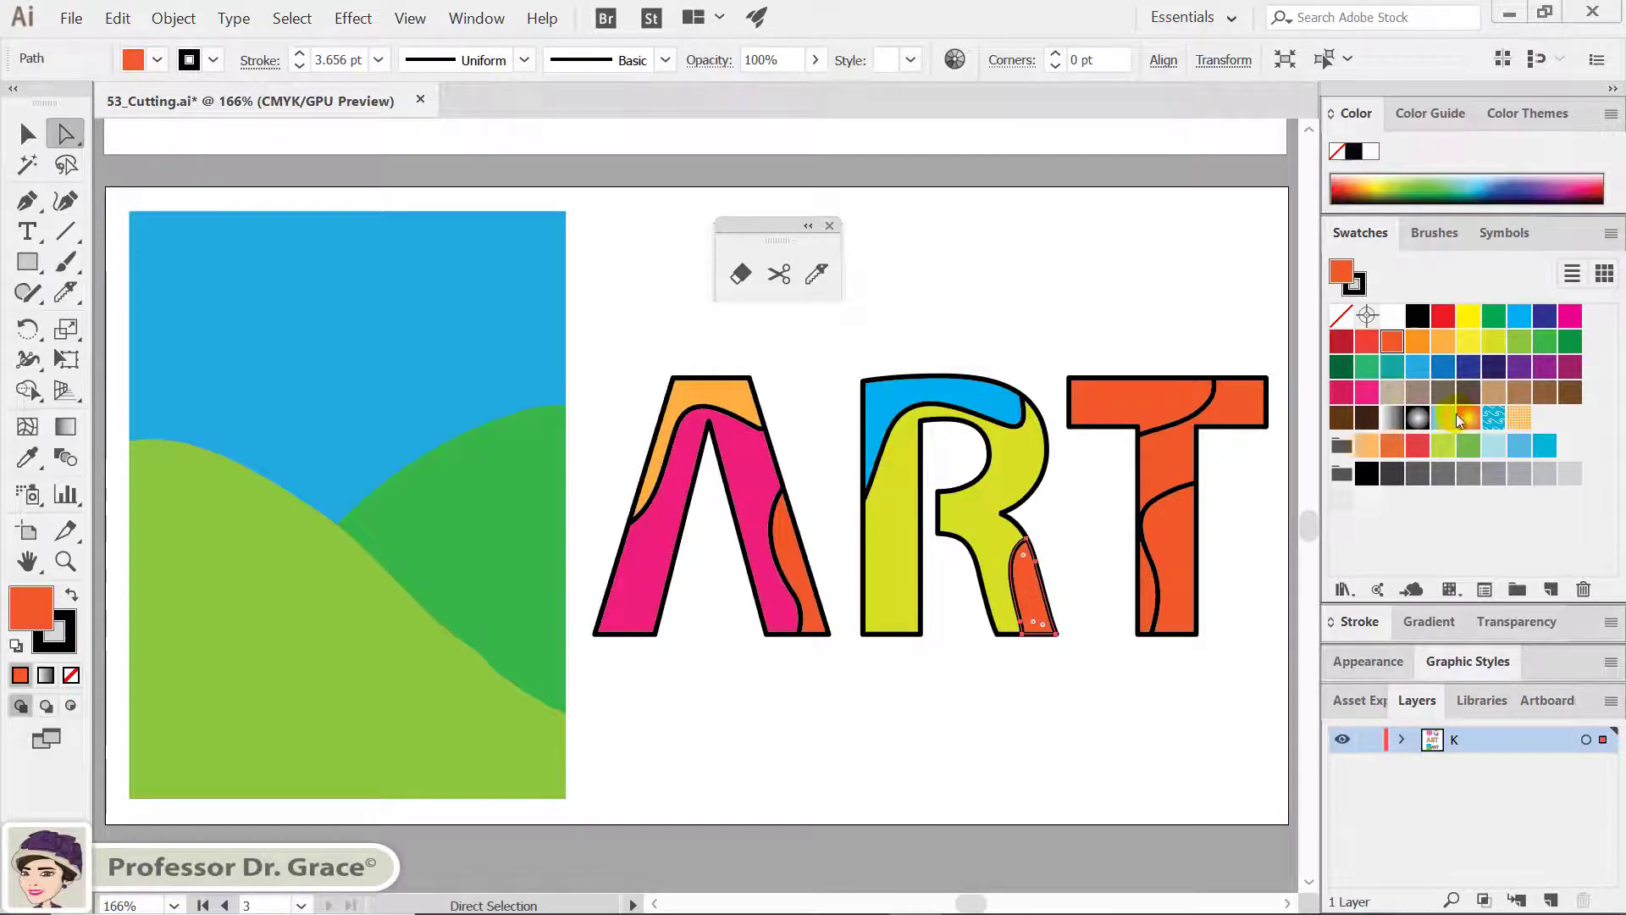
{"action": "left_click", "coordinate": [1374, 372]}
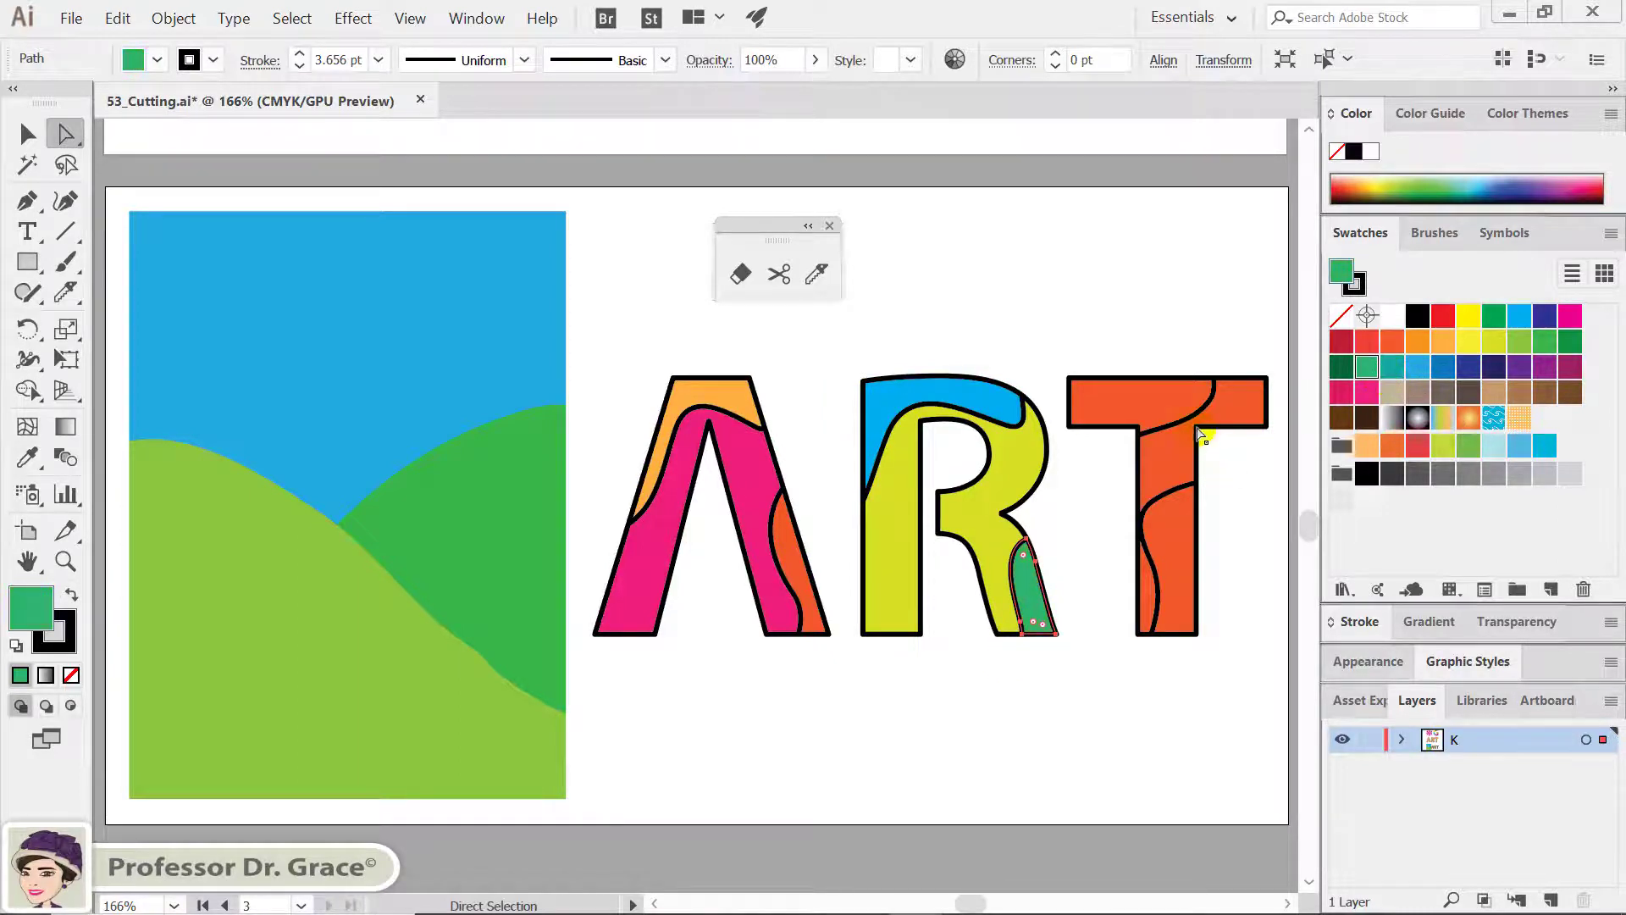
Step: Fill the T's pieces purple, tan and dark blue, then deselect
{"action": "left_click", "coordinate": [1159, 411]}
{"action": "left_click", "coordinate": [1534, 379]}
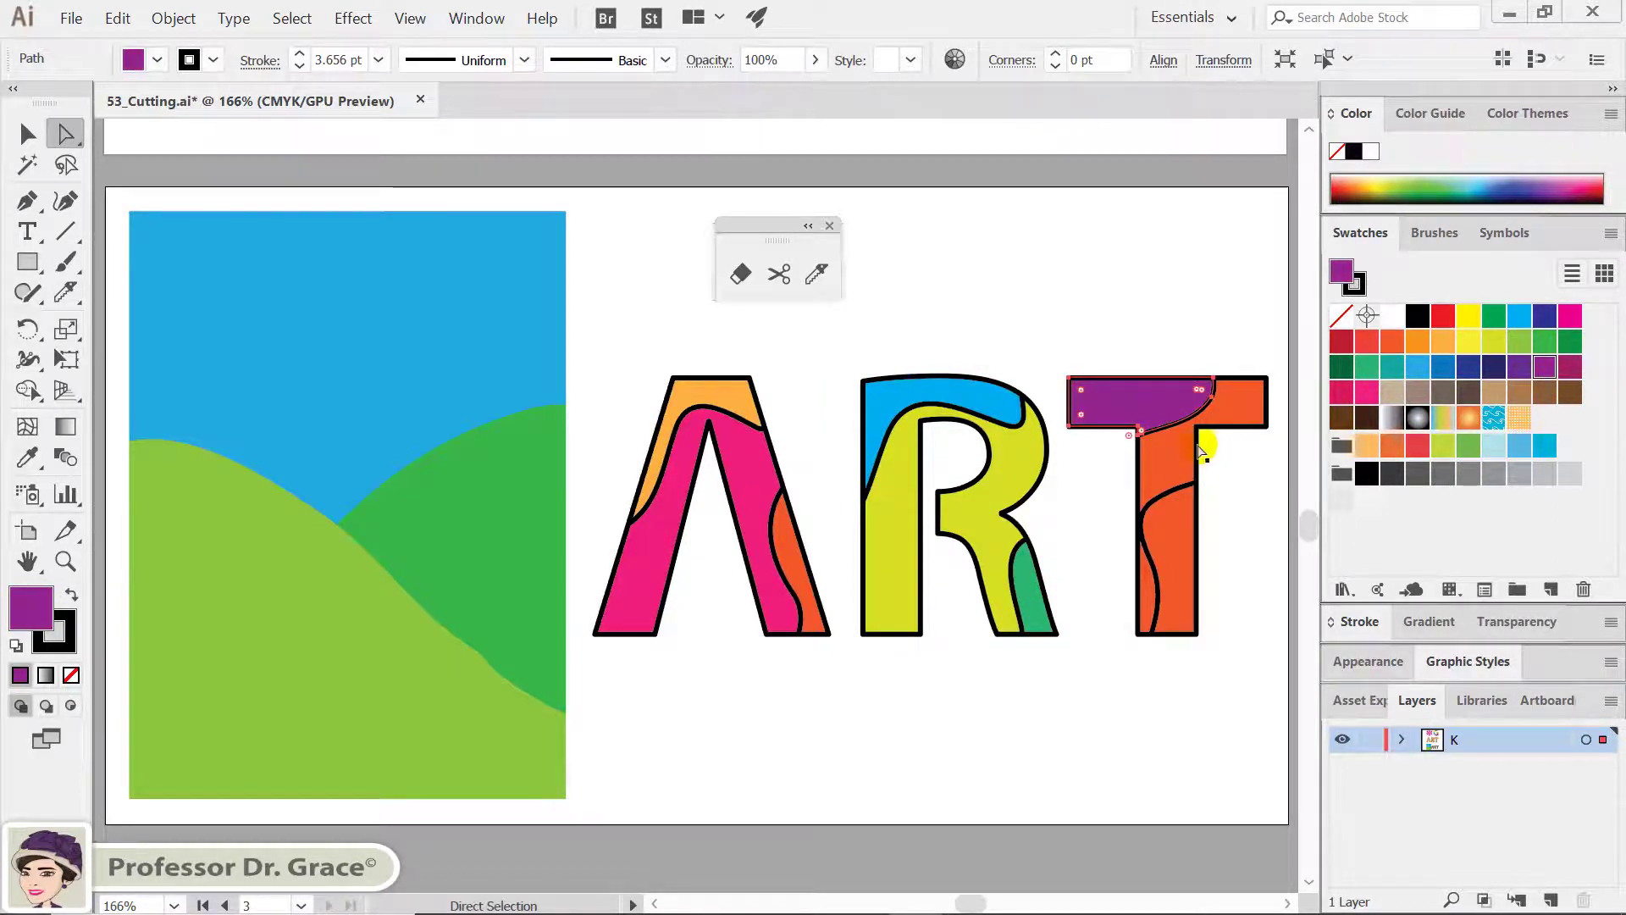
{"action": "left_click", "coordinate": [1252, 421]}
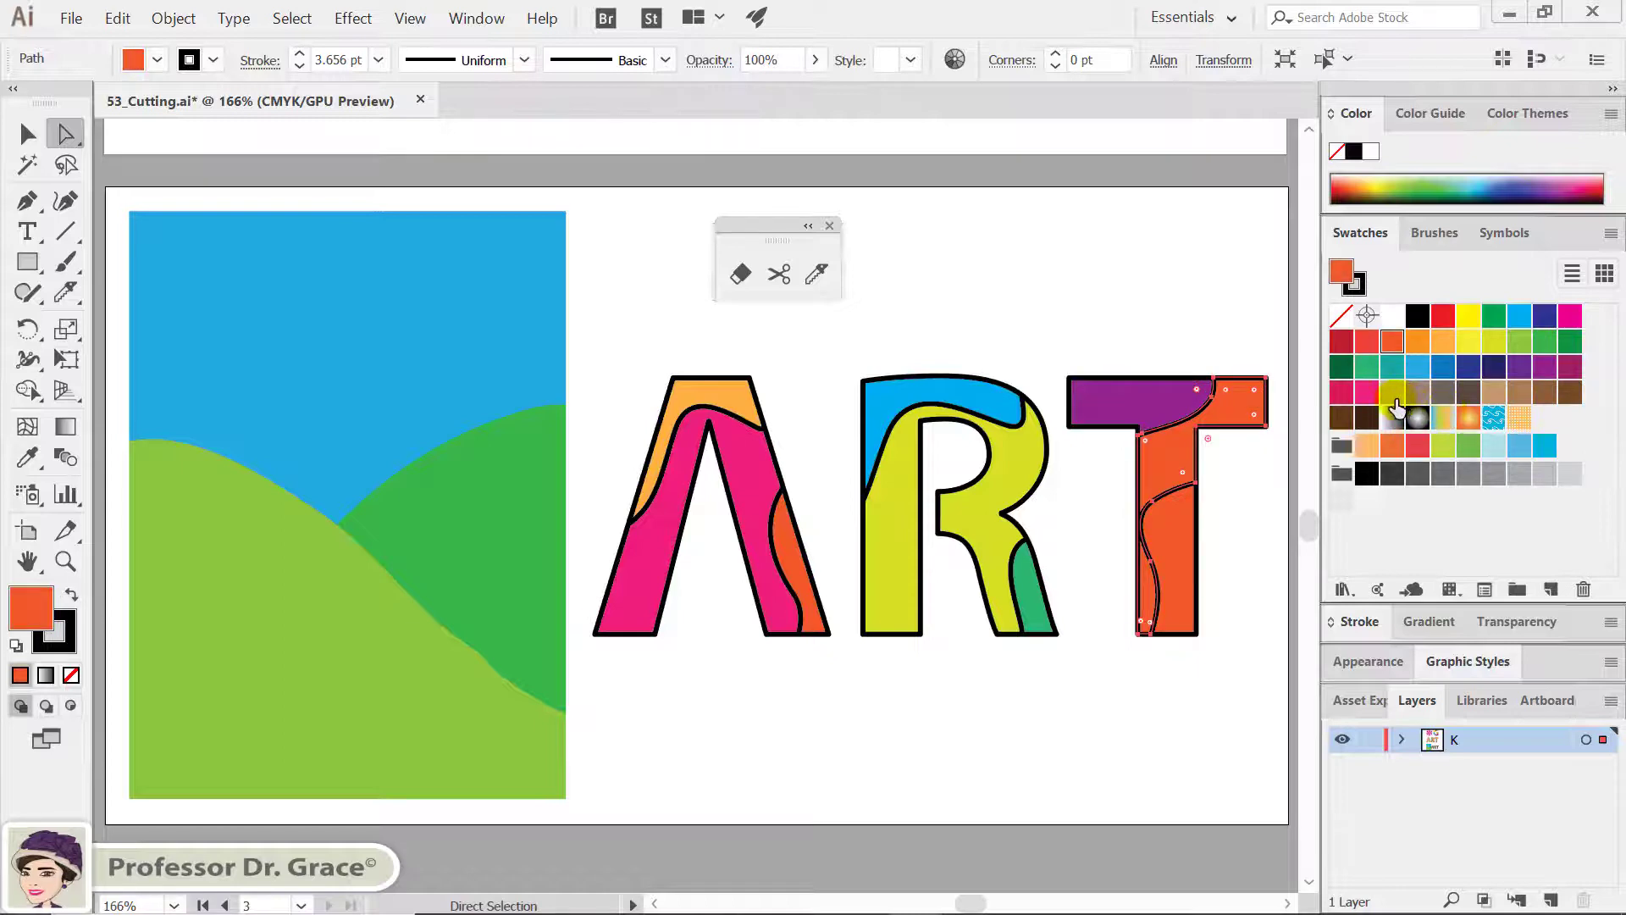
{"action": "left_click", "coordinate": [1394, 397]}
{"action": "left_click", "coordinate": [1174, 567]}
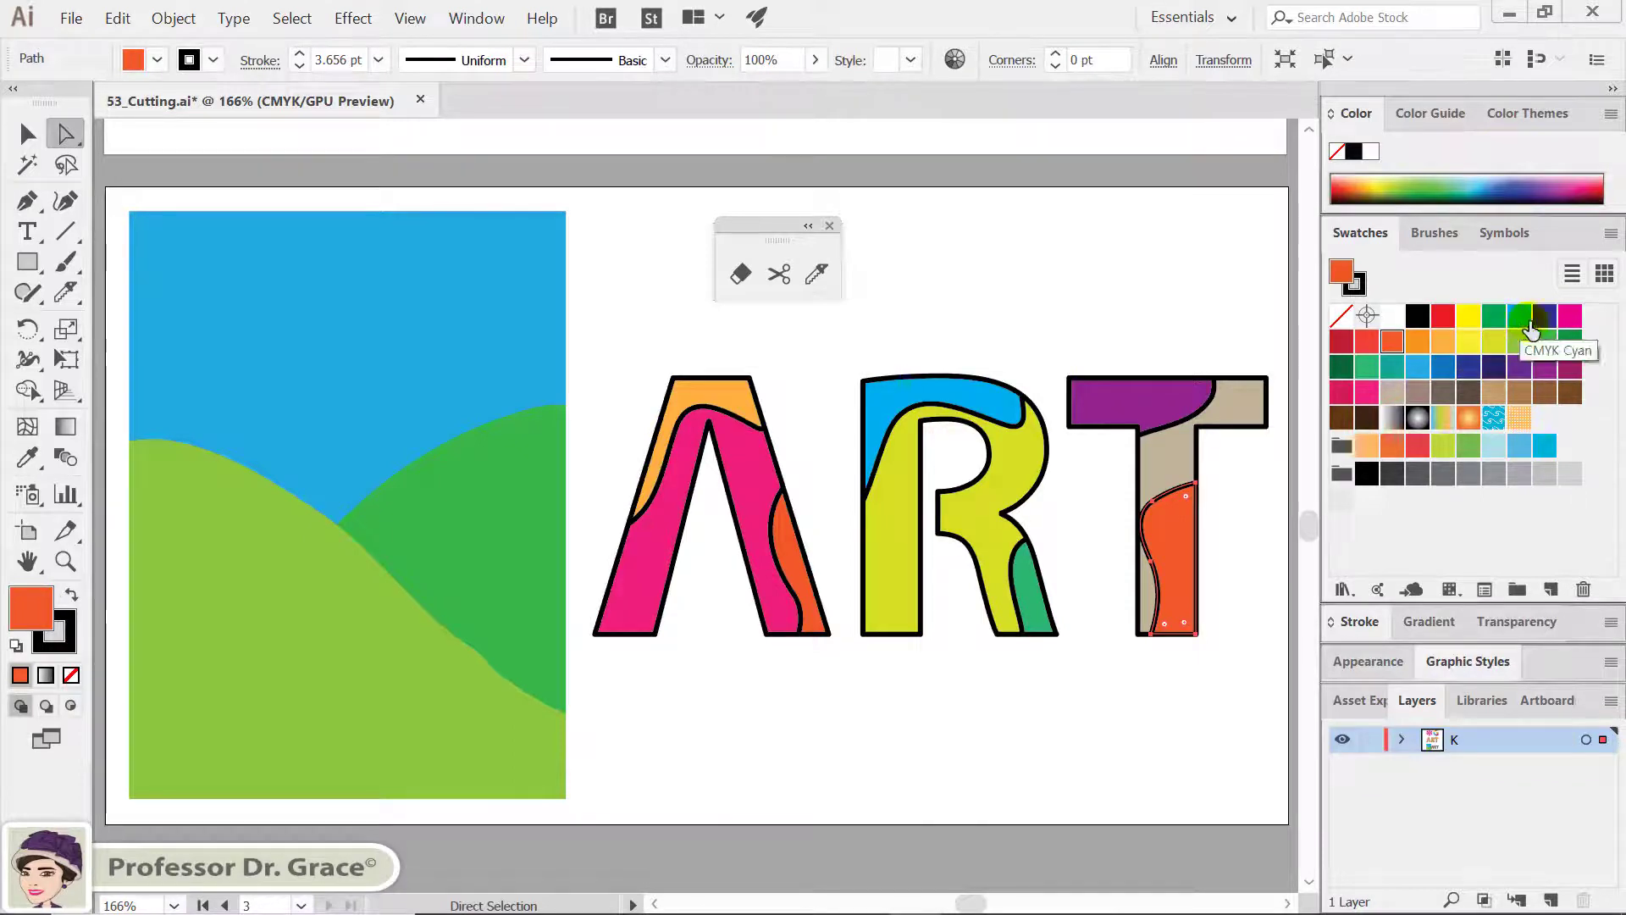
{"action": "left_click", "coordinate": [1545, 317]}
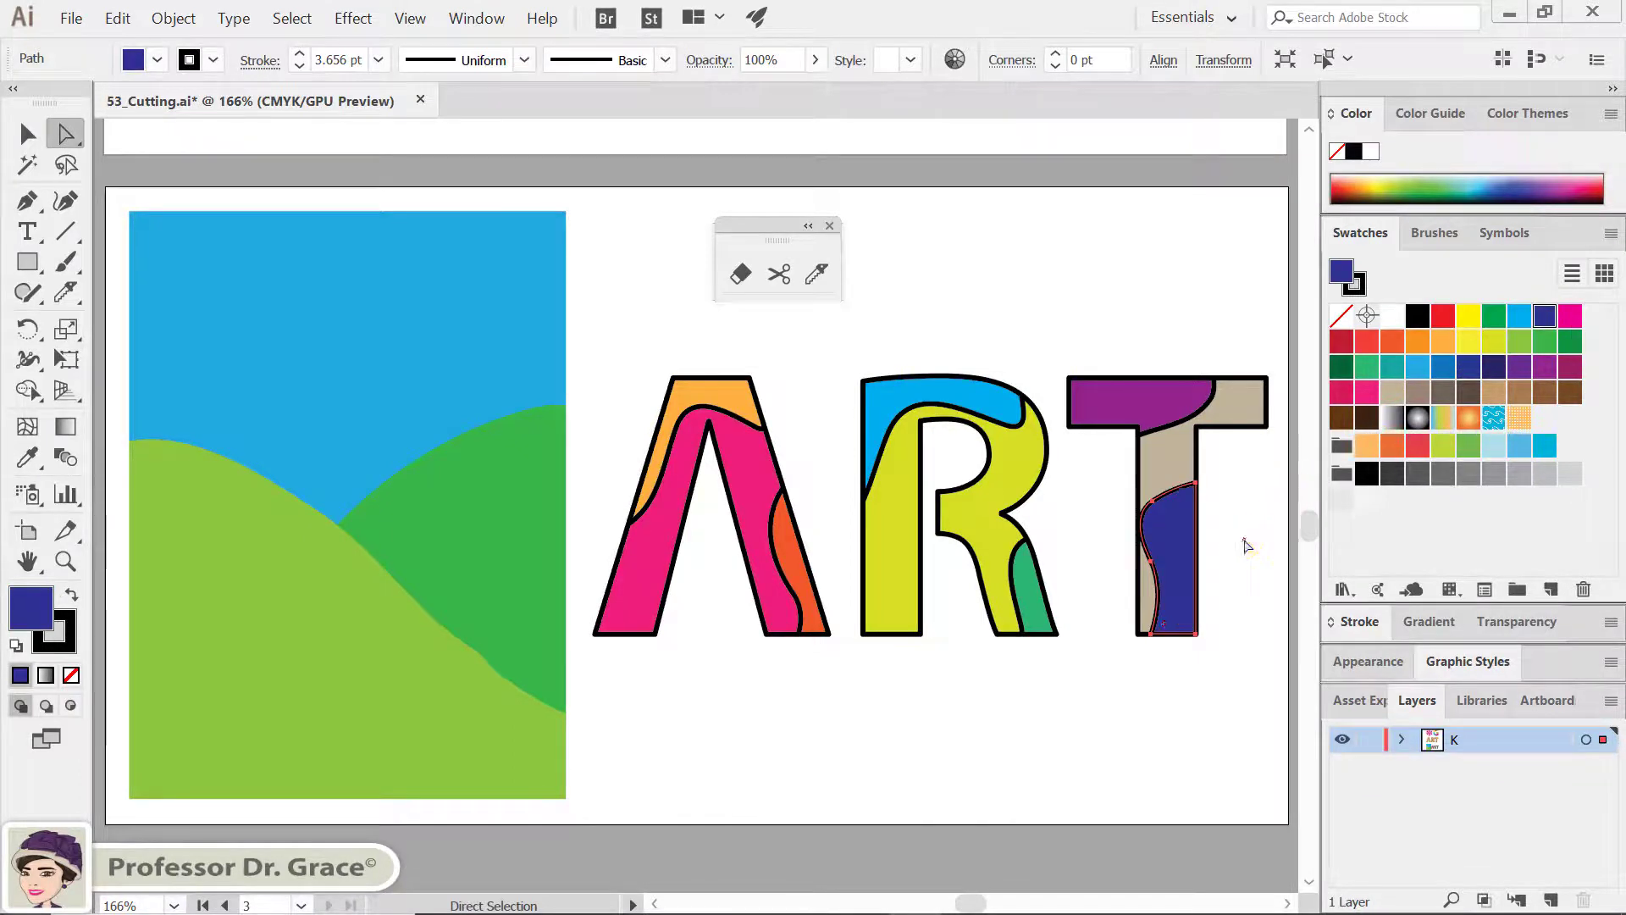
{"action": "left_click", "coordinate": [1225, 565]}
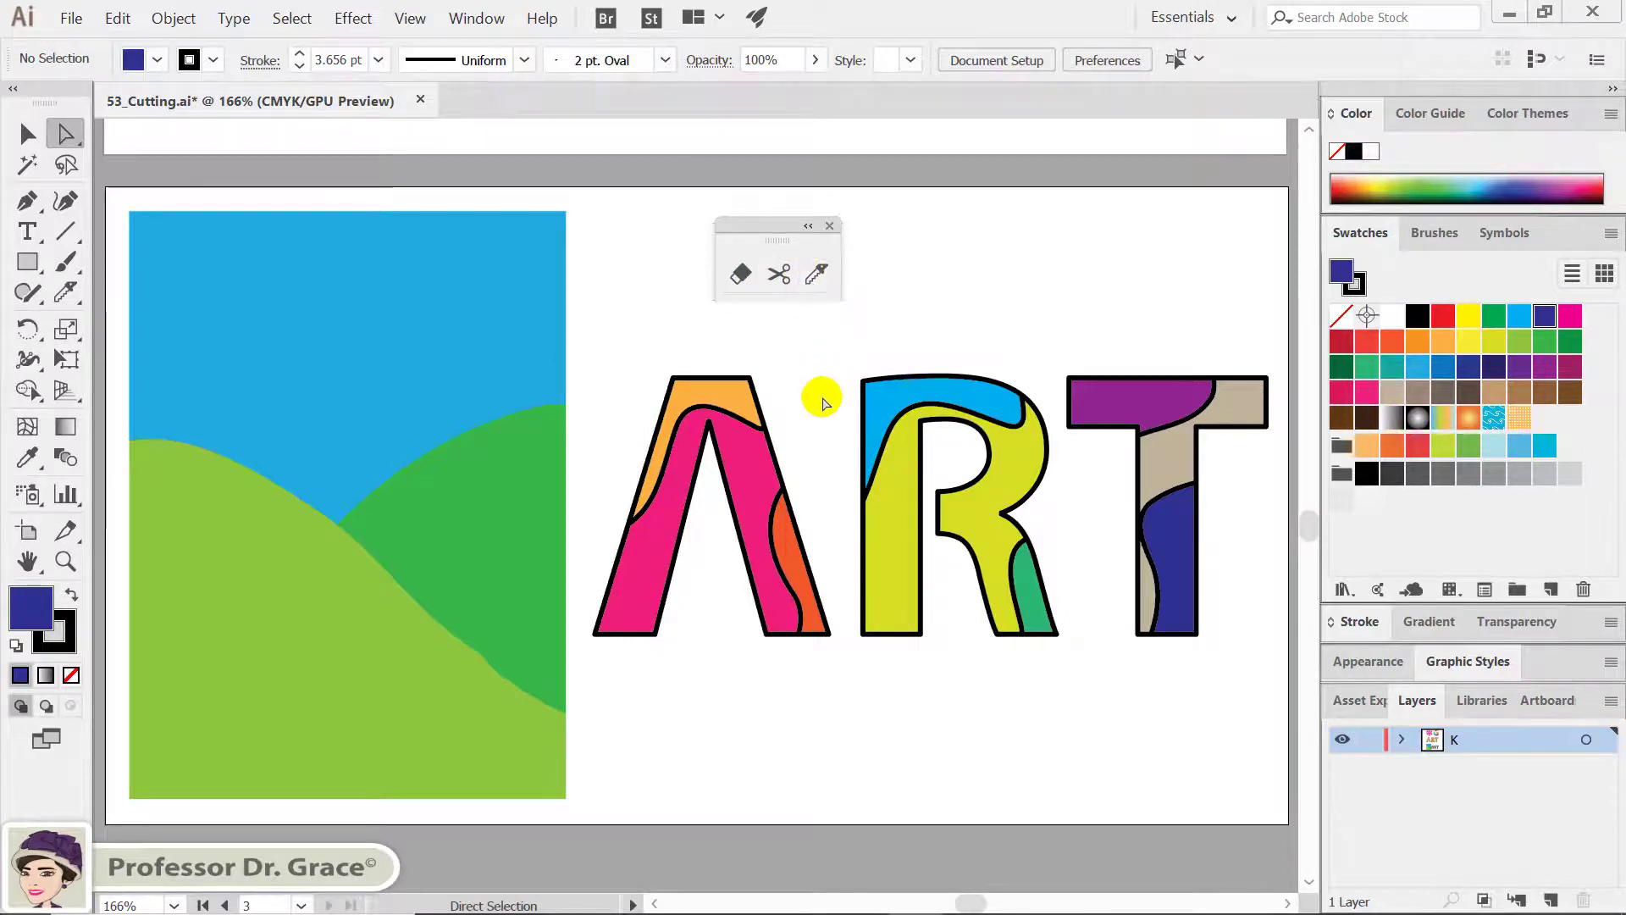
Step: Fit all three finished artboards in view and move the floating tool panel off the G artwork
{"action": "key", "text": "ctrl"}
{"action": "key", "text": "ctrl+alt+0"}
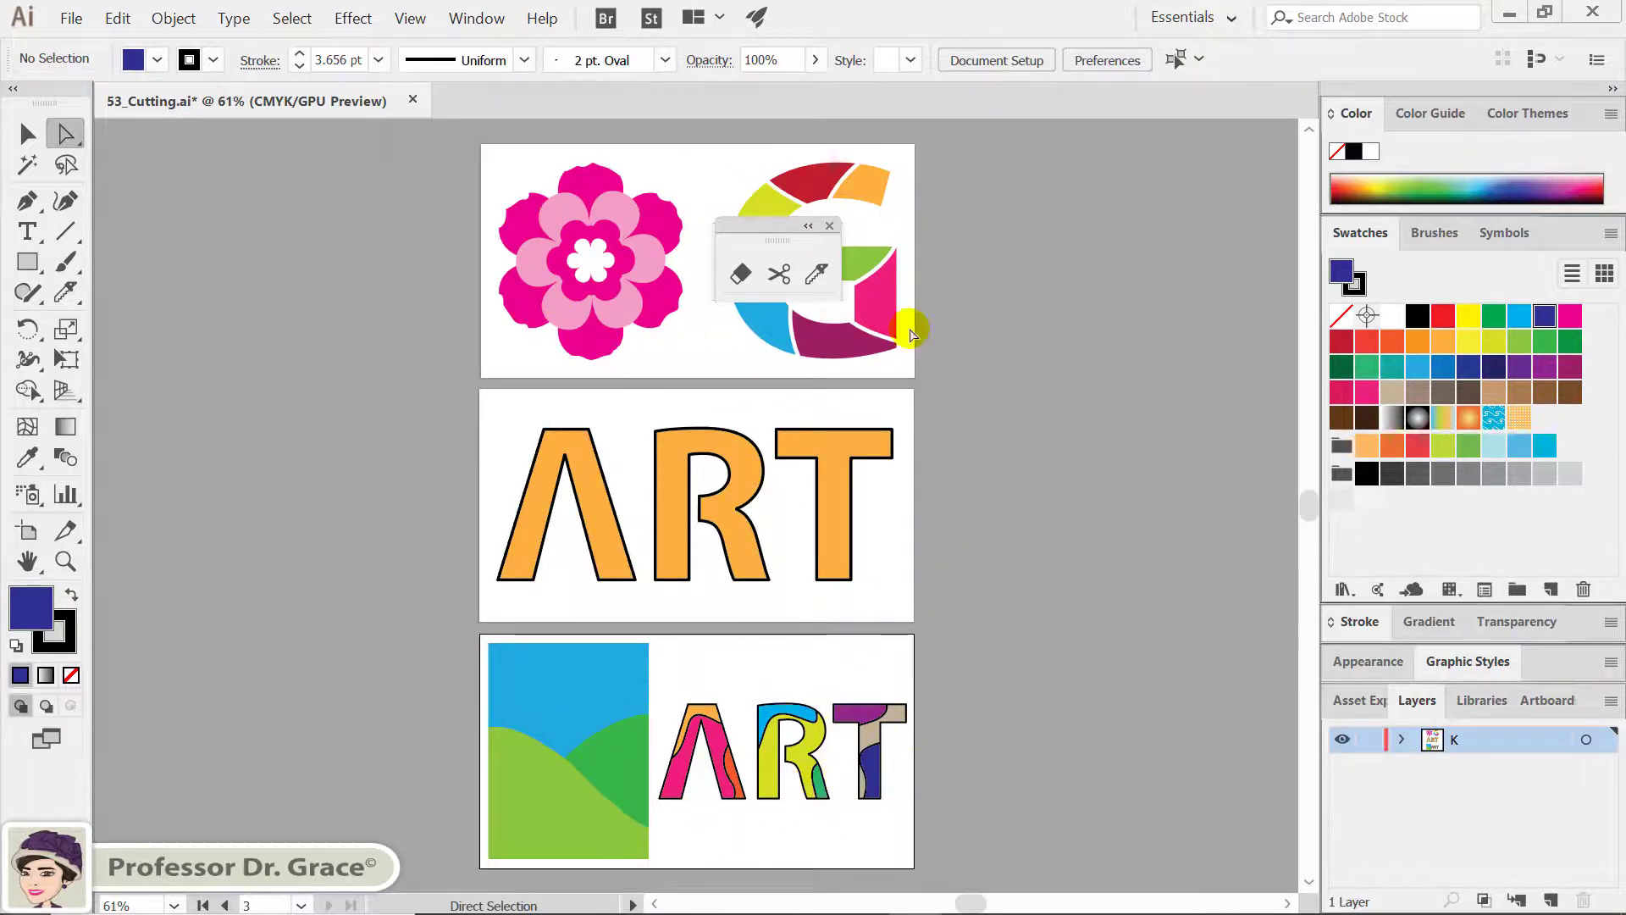
{"action": "left_click_drag", "start_coordinate": [756, 233], "coordinate": [968, 463]}
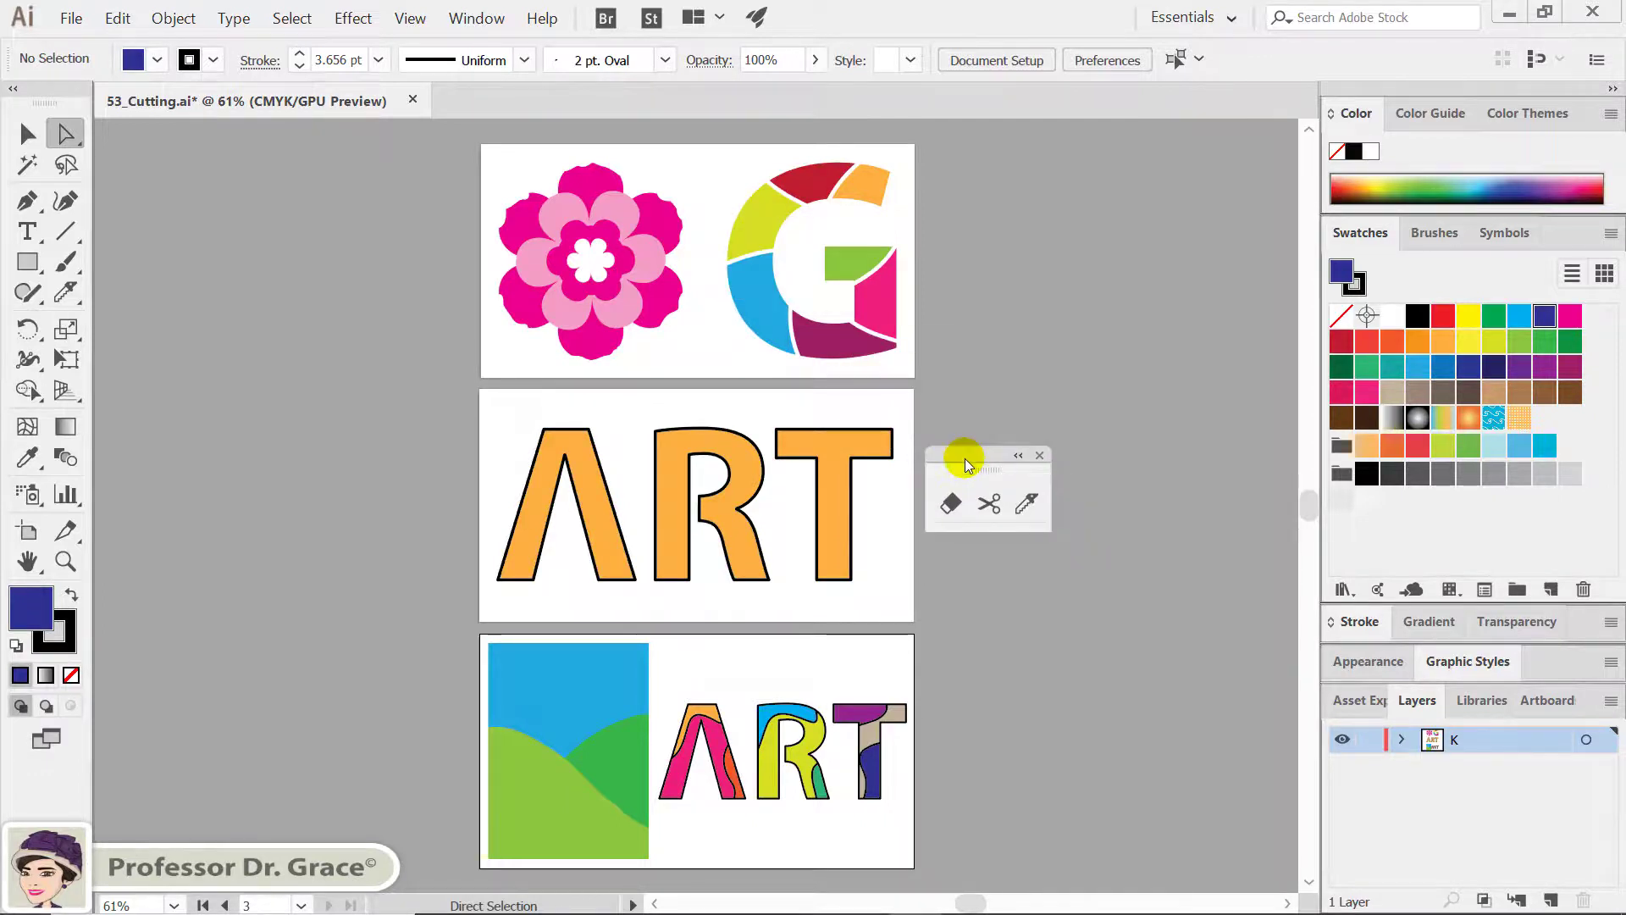